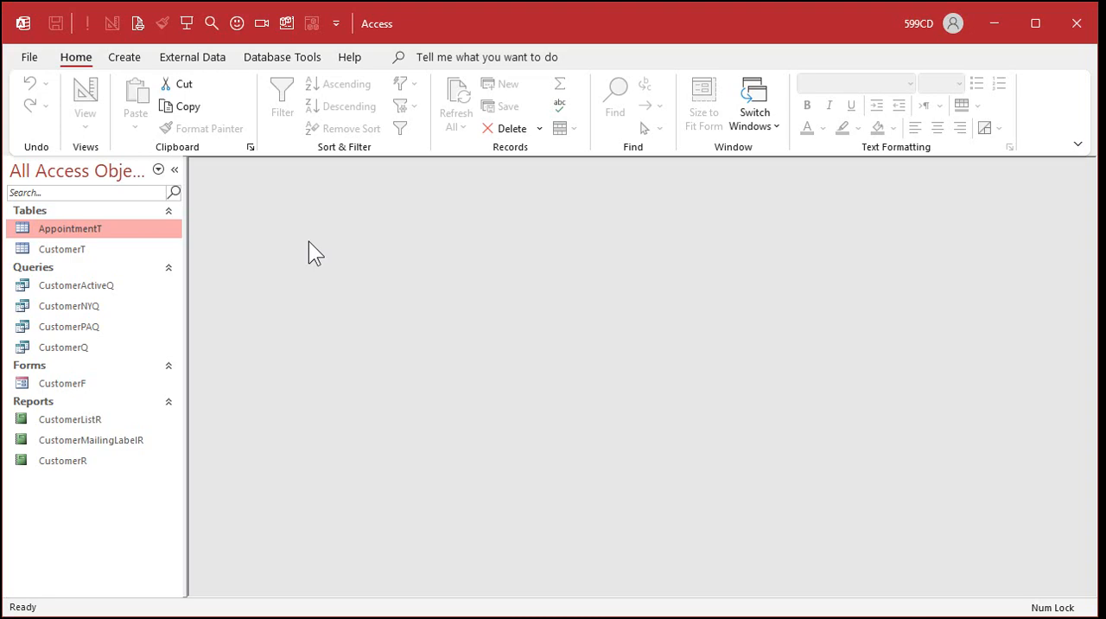
Create a blank form in Design View and set its record source to the AppointmentT table.
left_click(126, 55)
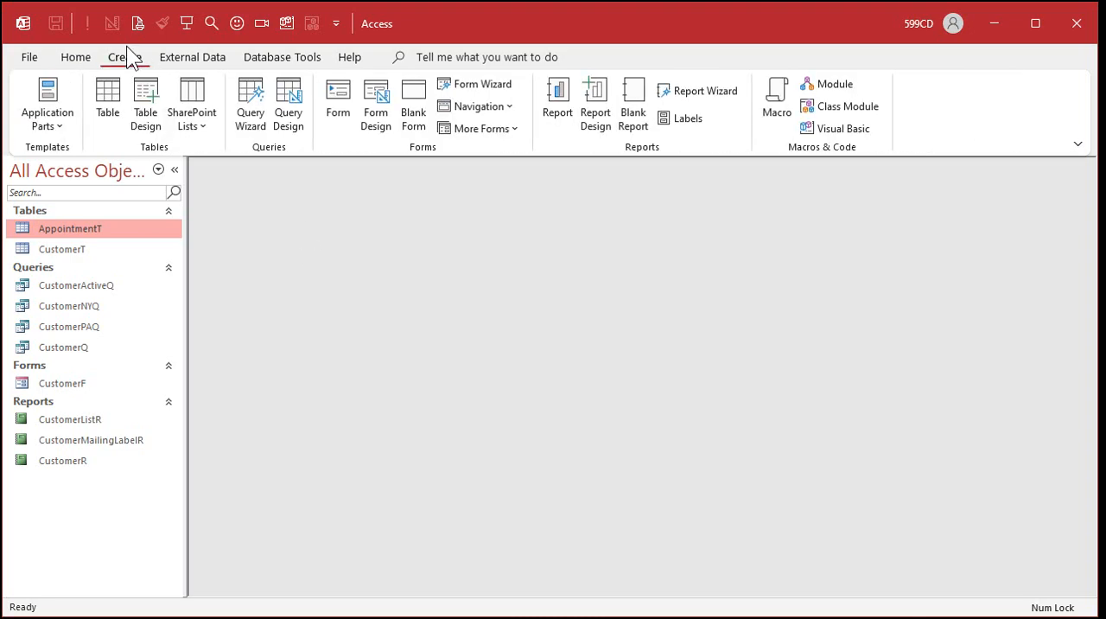
left_click(371, 108)
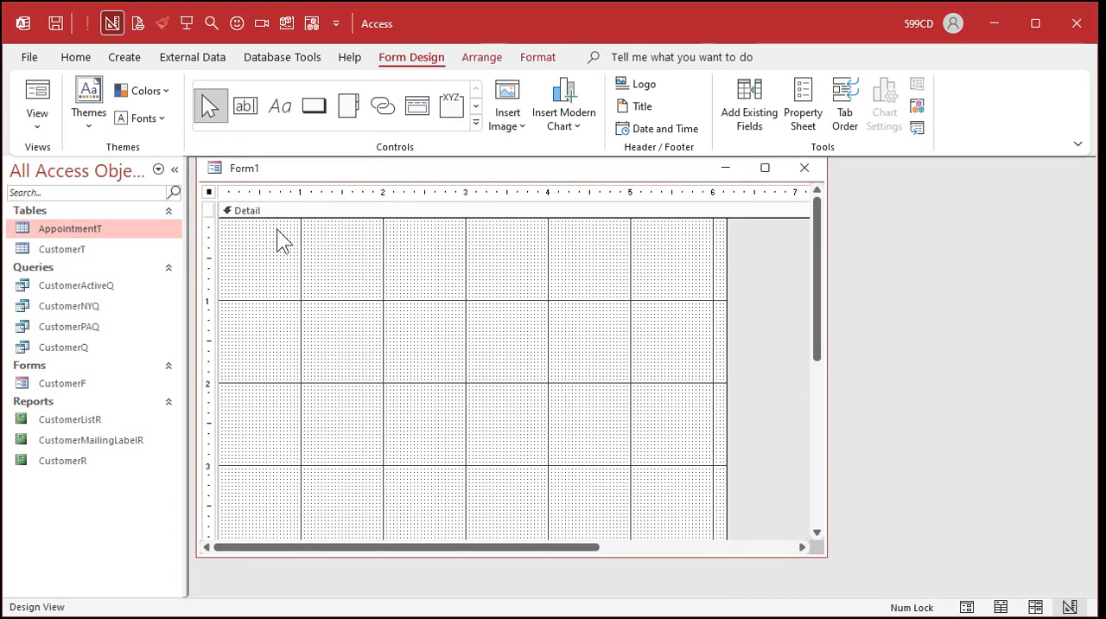
double_click(207, 190)
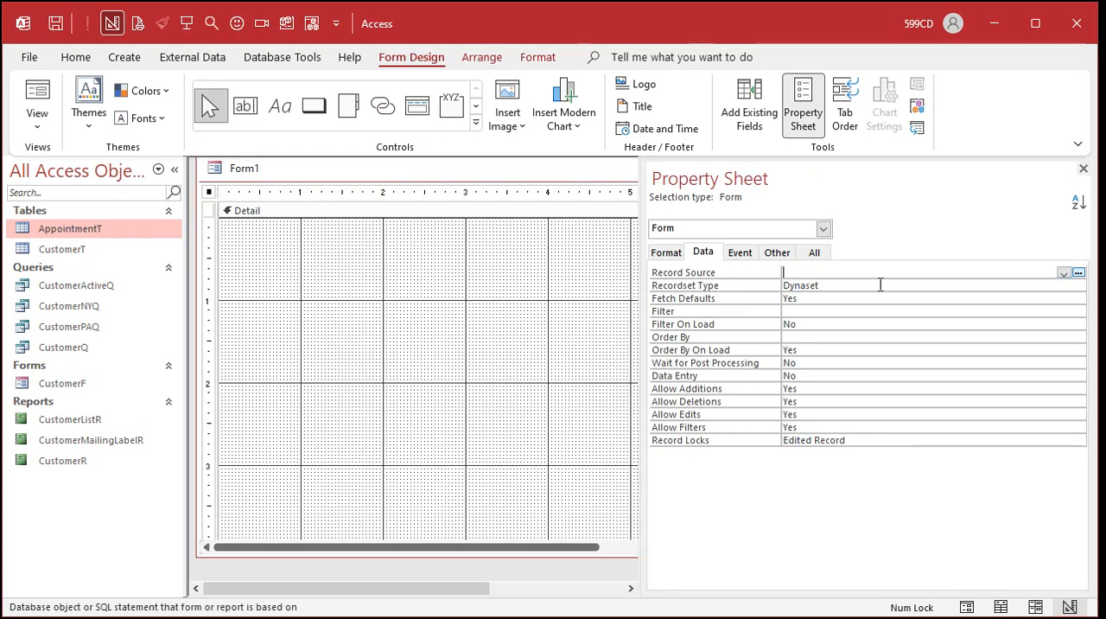
left_click(1063, 273)
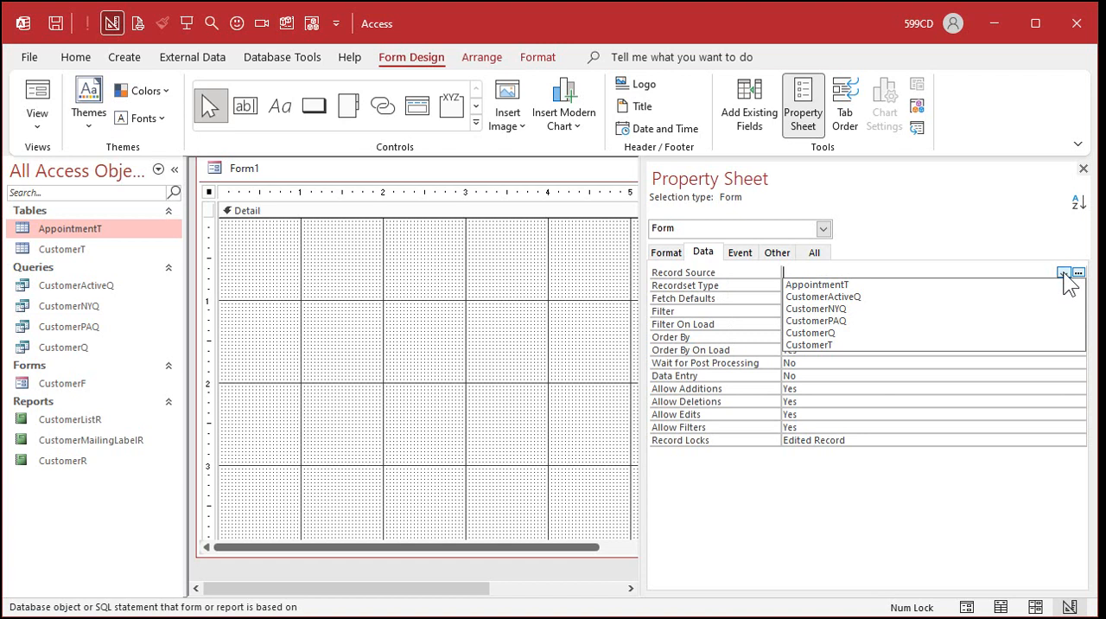
left_click(954, 285)
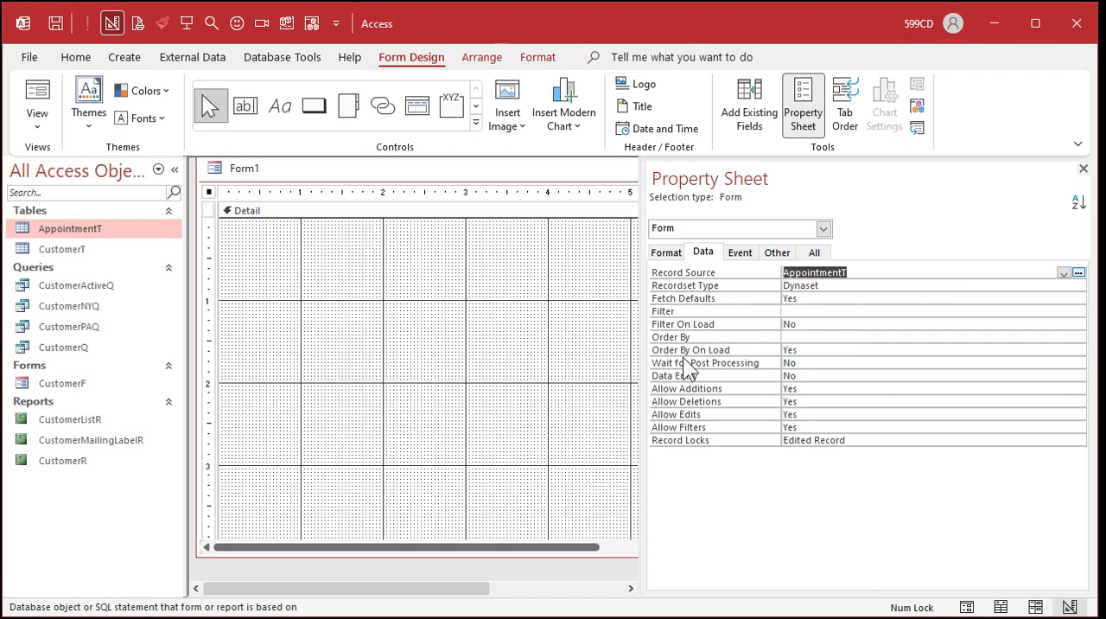
left_click(1083, 169)
left_click_drag(535, 171, 534, 182)
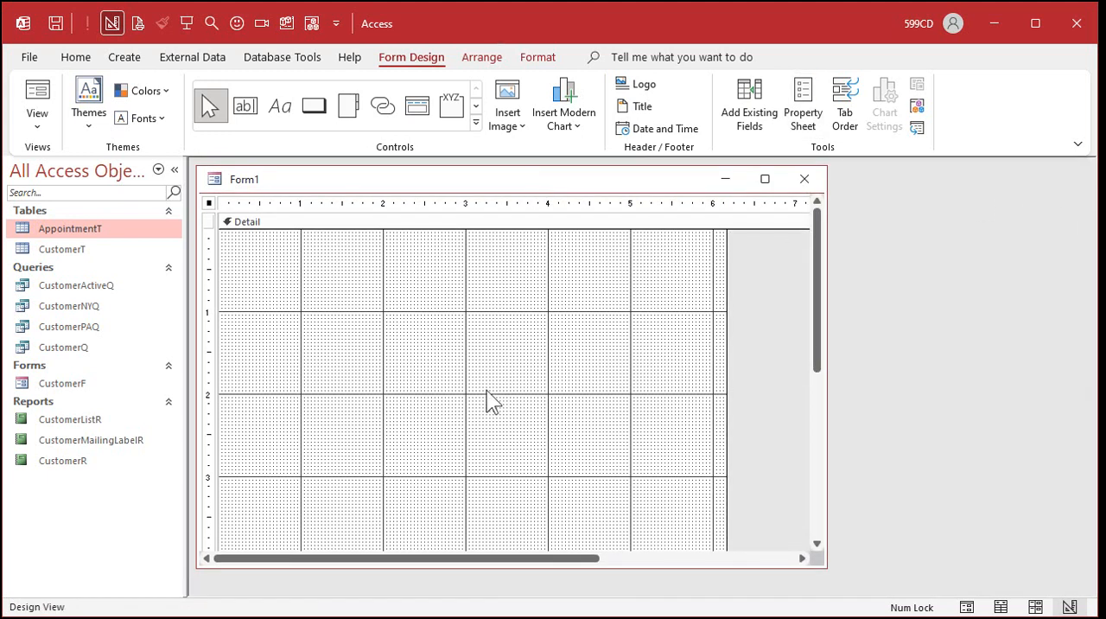
Fill the Detail section's background with the lightest orange theme color and compare it with the CustomerF form.
left_click(540, 58)
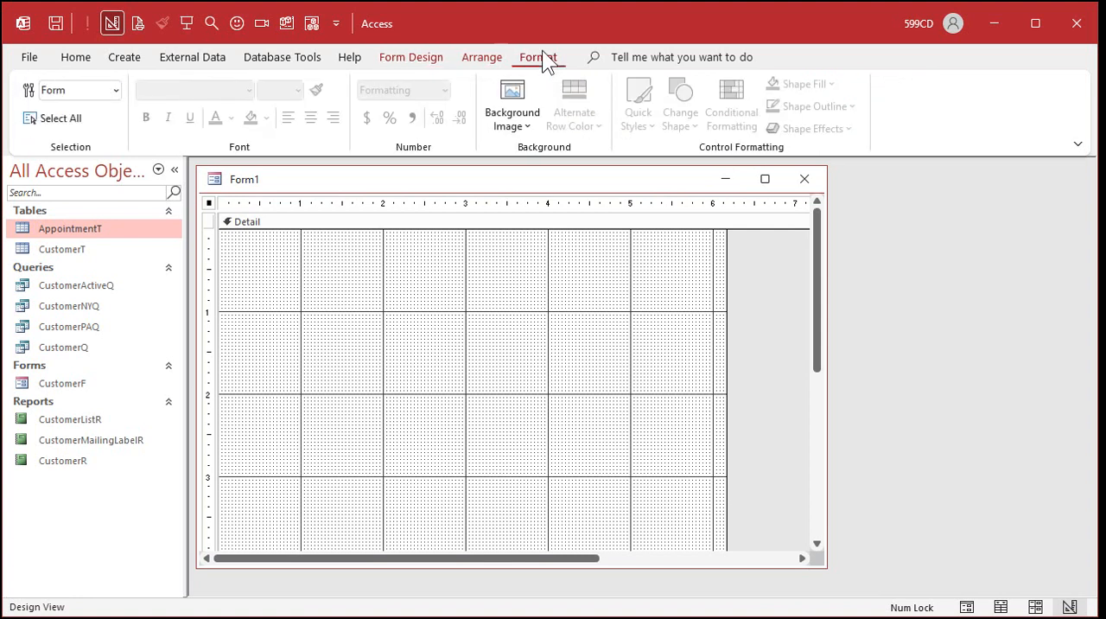
left_click(311, 282)
left_click(267, 117)
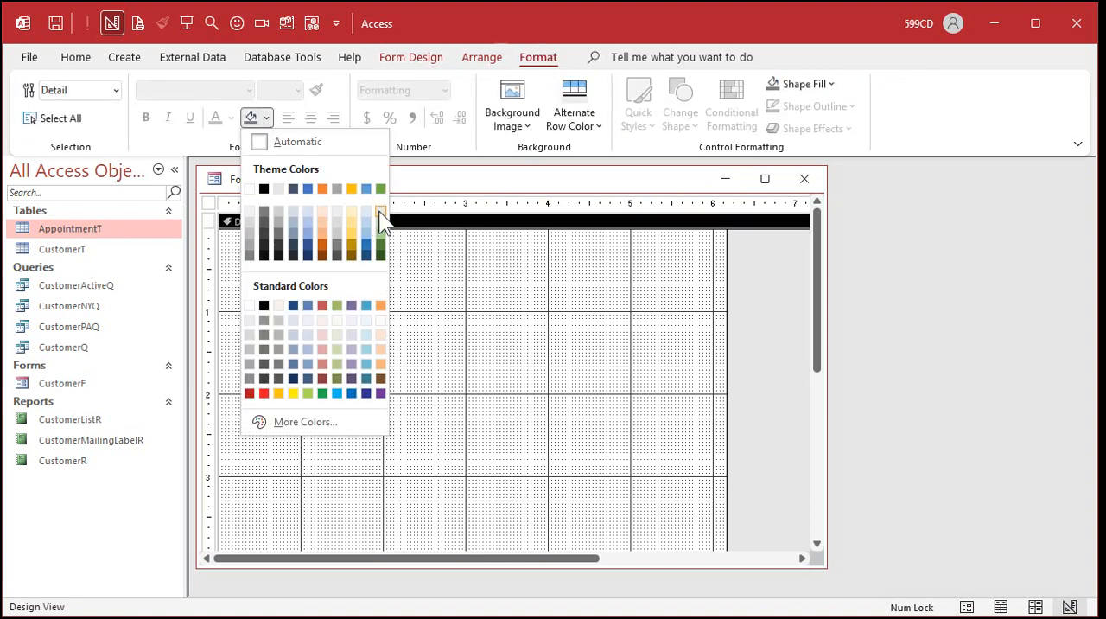
left_click(323, 211)
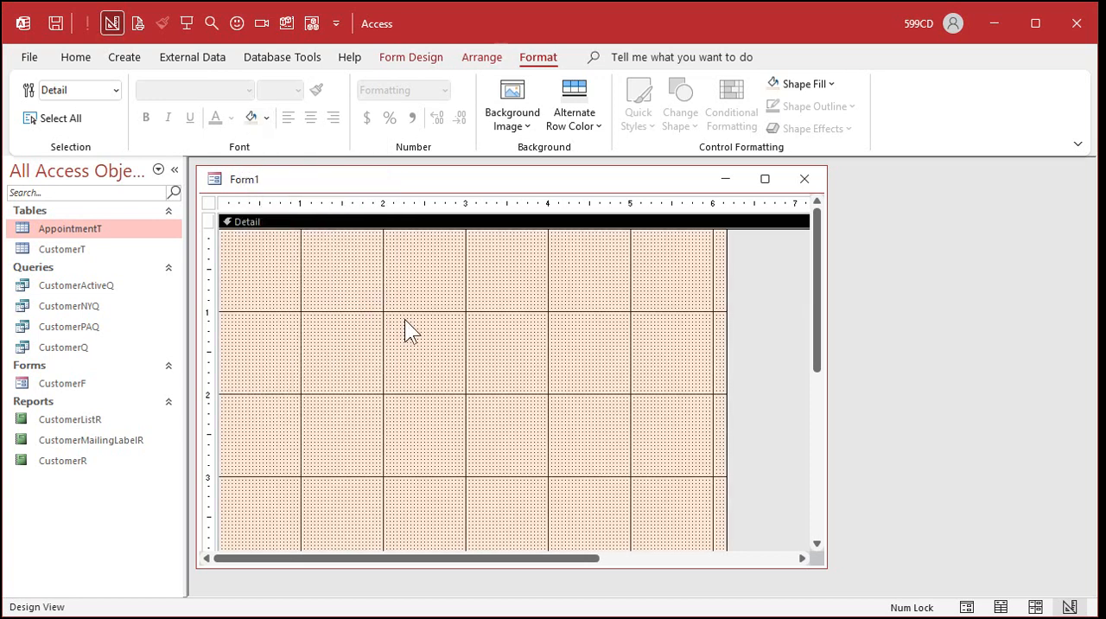
double_click(74, 384)
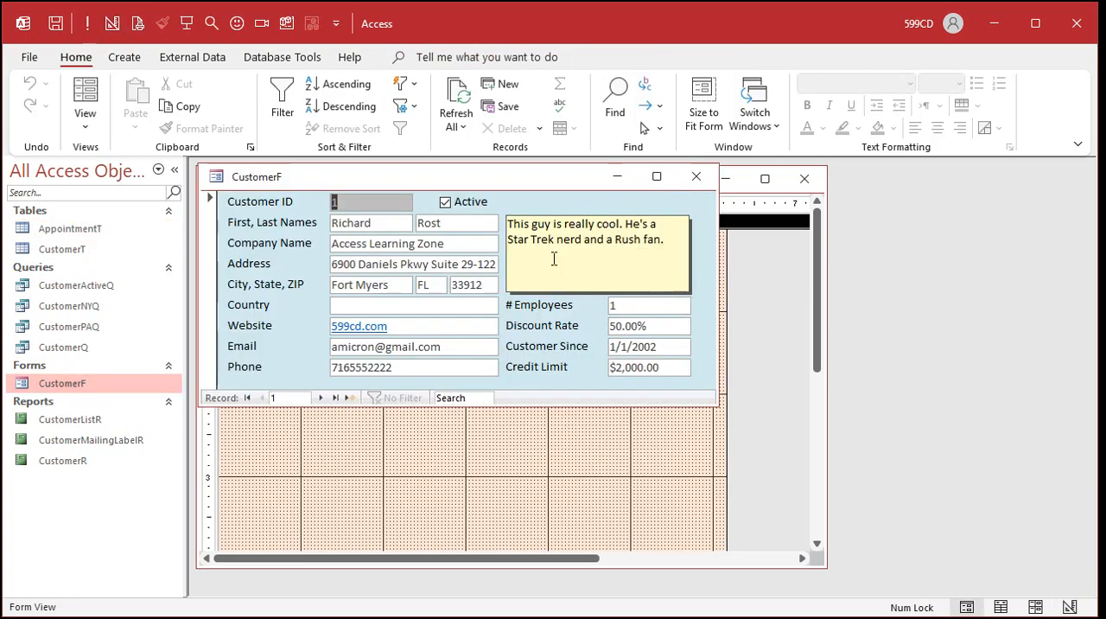
left_click(694, 176)
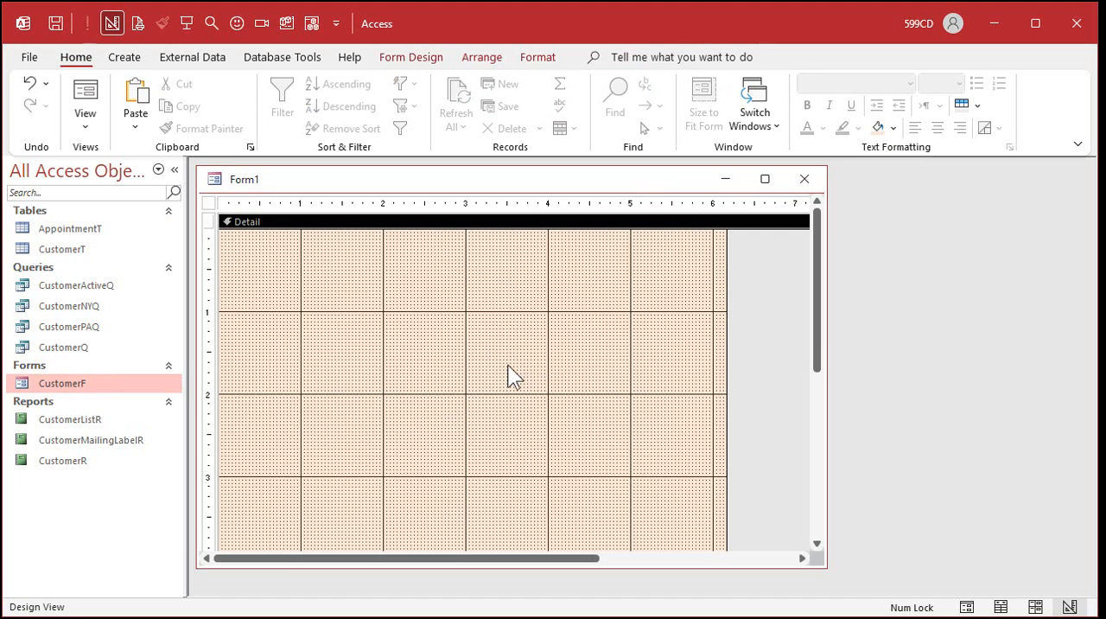
Add all existing fields, AppointmentID through IsOpen, to the Detail section with AppointmentID's text box starting near the 2-inch mark.
left_click(414, 55)
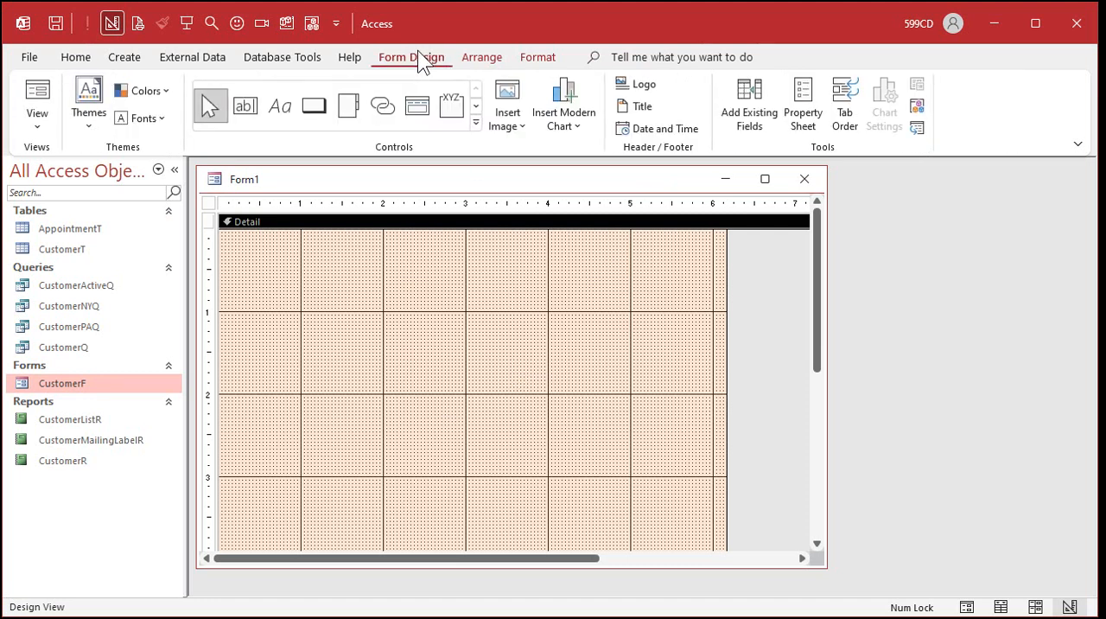
left_click(747, 121)
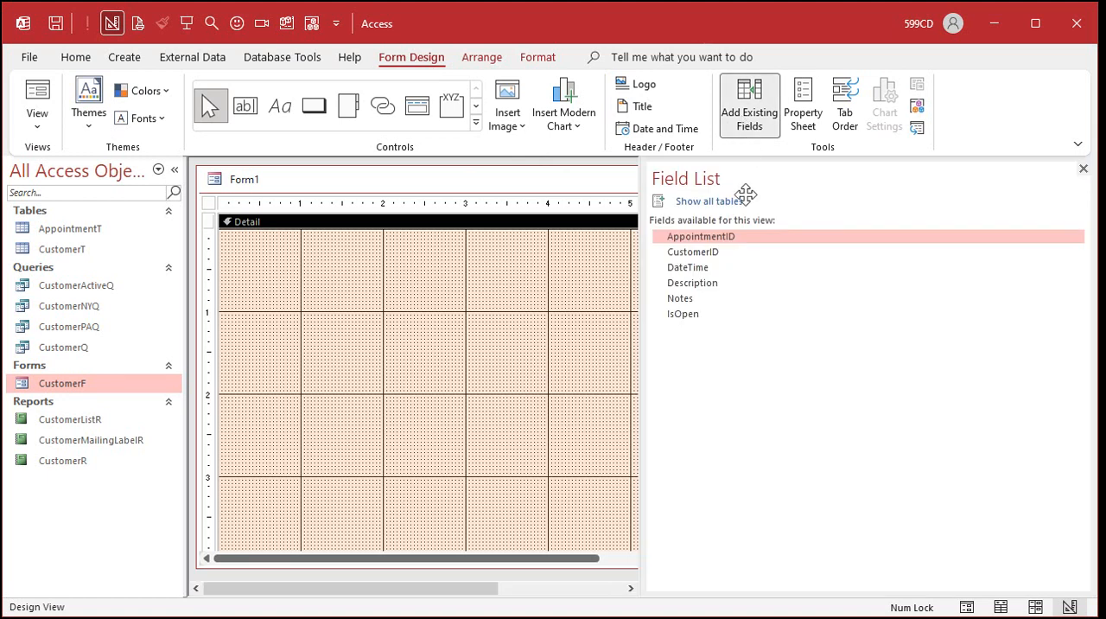
left_click_drag(646, 344, 920, 328)
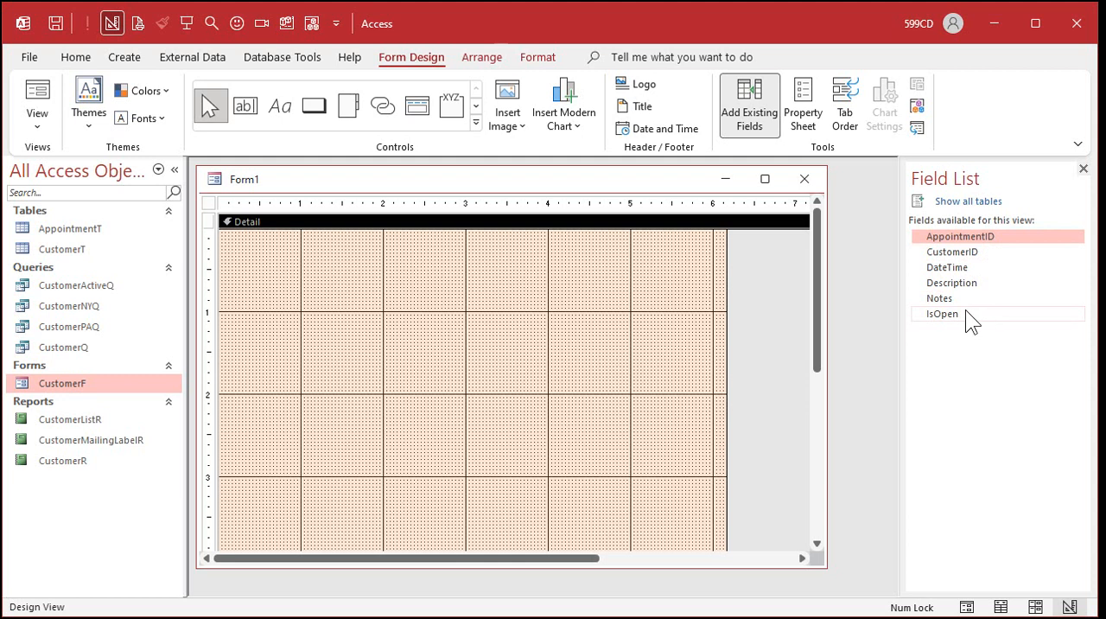
left_click(965, 314, "shift")
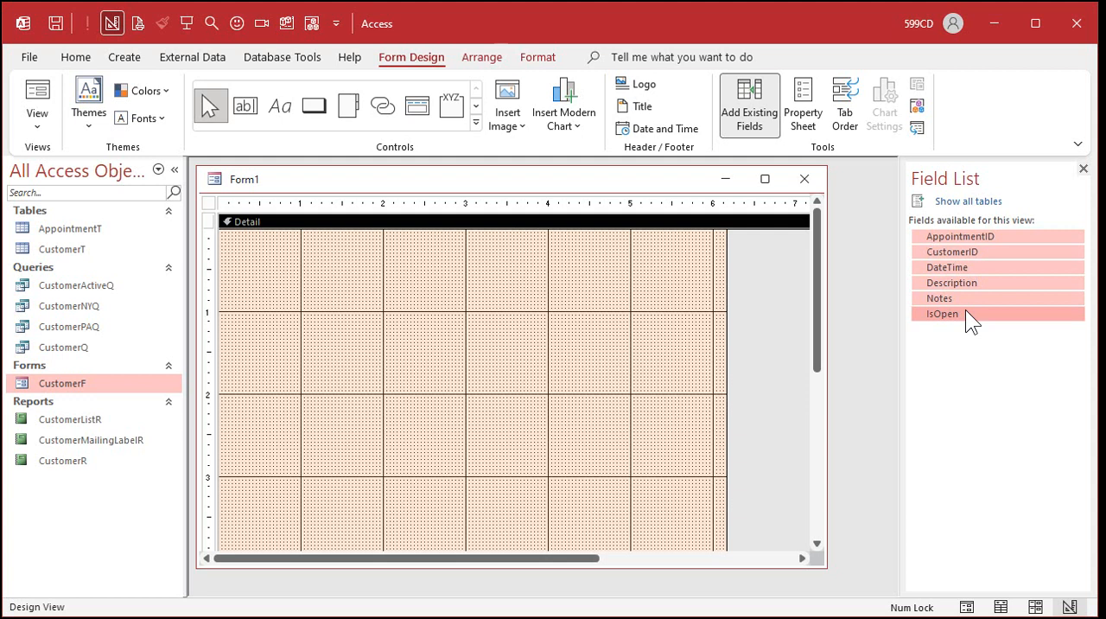
left_click_drag(954, 268, 378, 275)
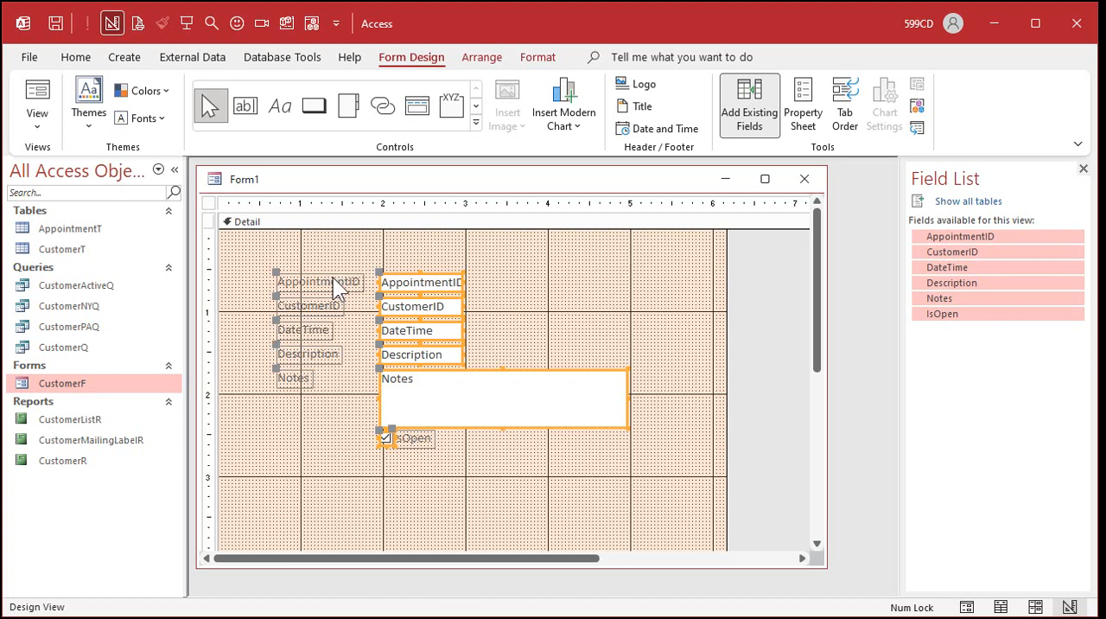
left_click_drag(319, 282, 268, 243)
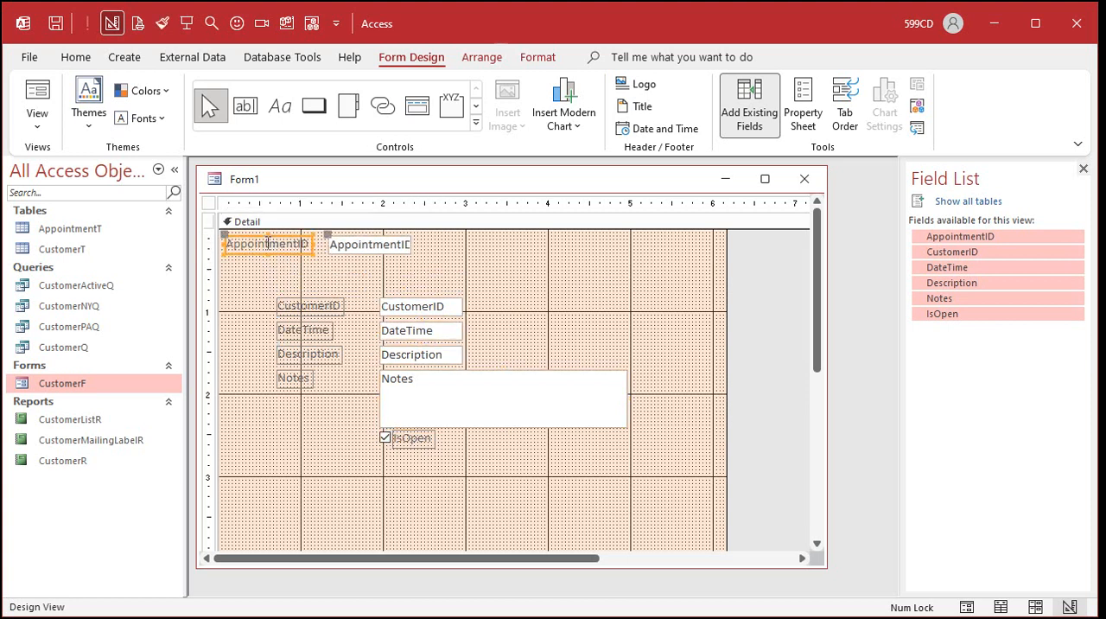
left_click_drag(304, 304, 254, 267)
left_click(329, 284)
left_click(345, 272)
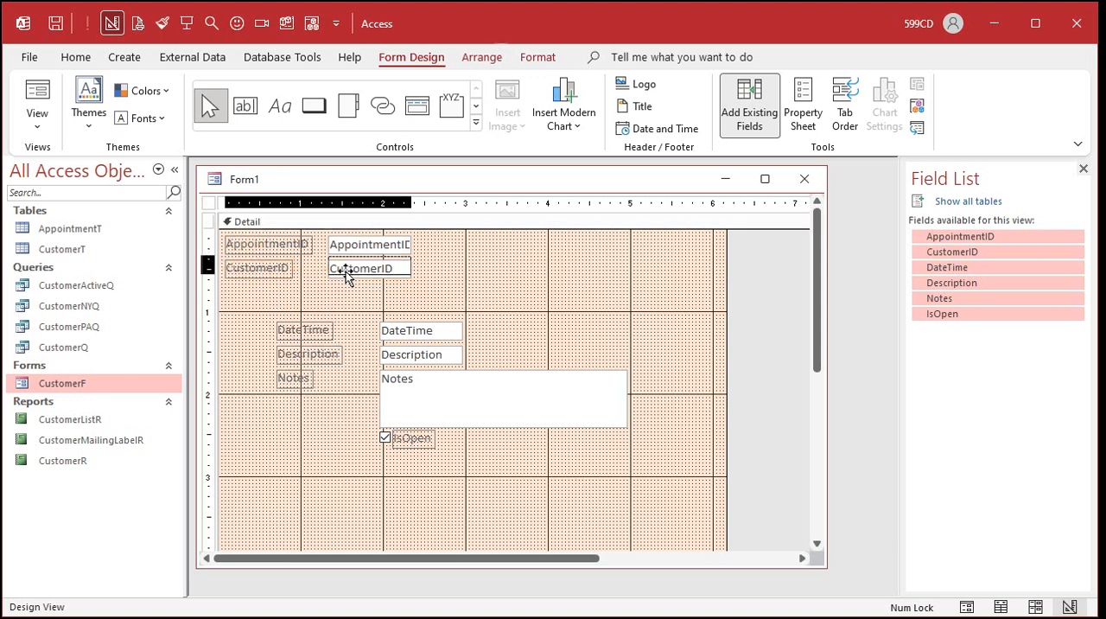
key("ctrl+z")
key("ctrl+z")
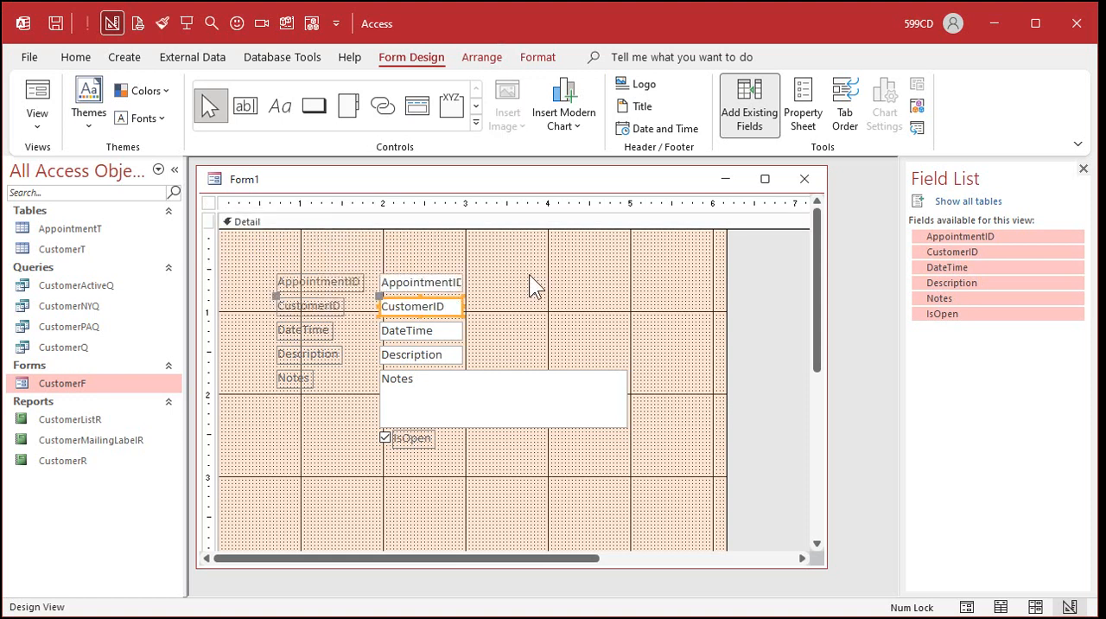
Select all the field controls and labels and move them together into the upper-left corner of the Detail section.
left_click_drag(283, 208, 621, 199)
left_click_drag(208, 271, 208, 449)
left_click_drag(248, 256, 667, 475)
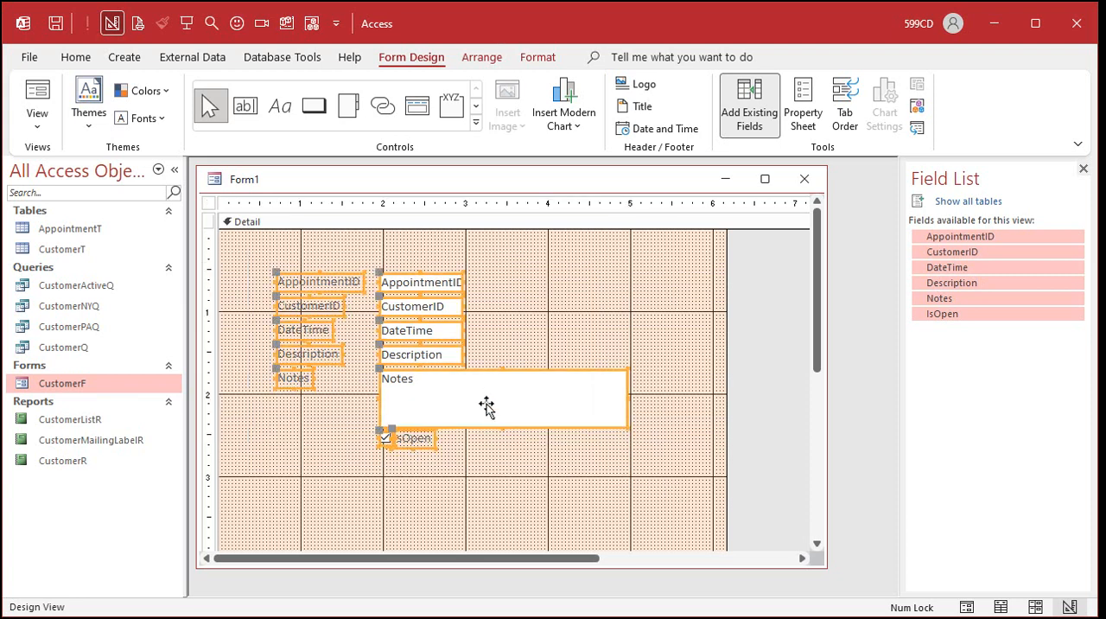
left_click_drag(462, 393, 409, 356)
left_click(519, 273)
left_click(519, 273)
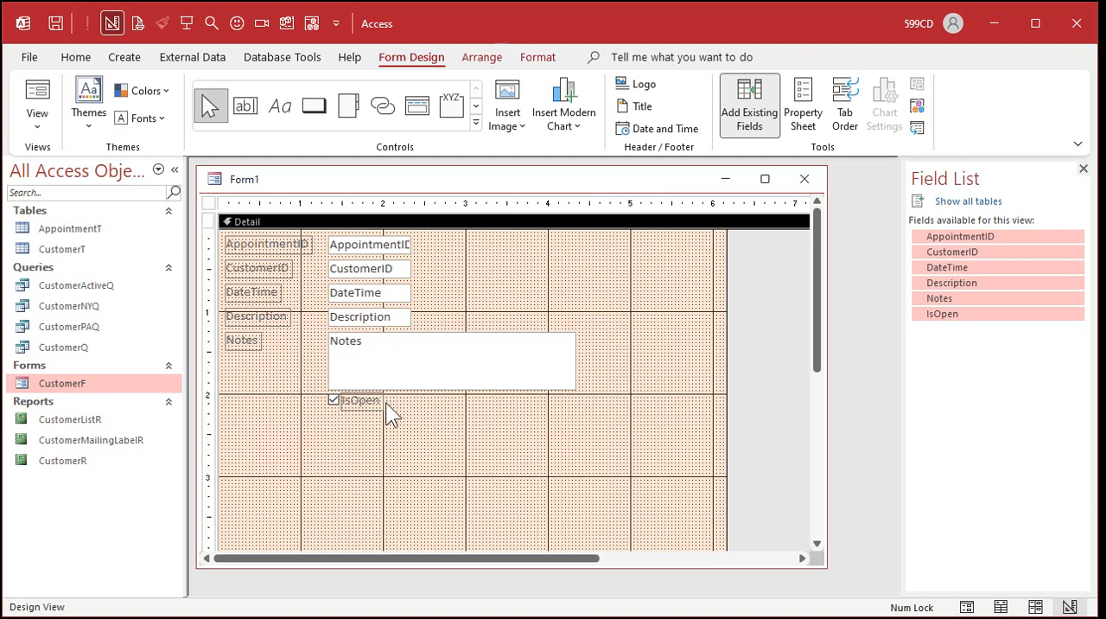
Move the IsOpen checkbox onto the AppointmentID row and tighten the vertical spacing of the CustomerID, DateTime, Description and Notes fields.
left_click_drag(361, 404, 546, 243)
left_click(582, 298)
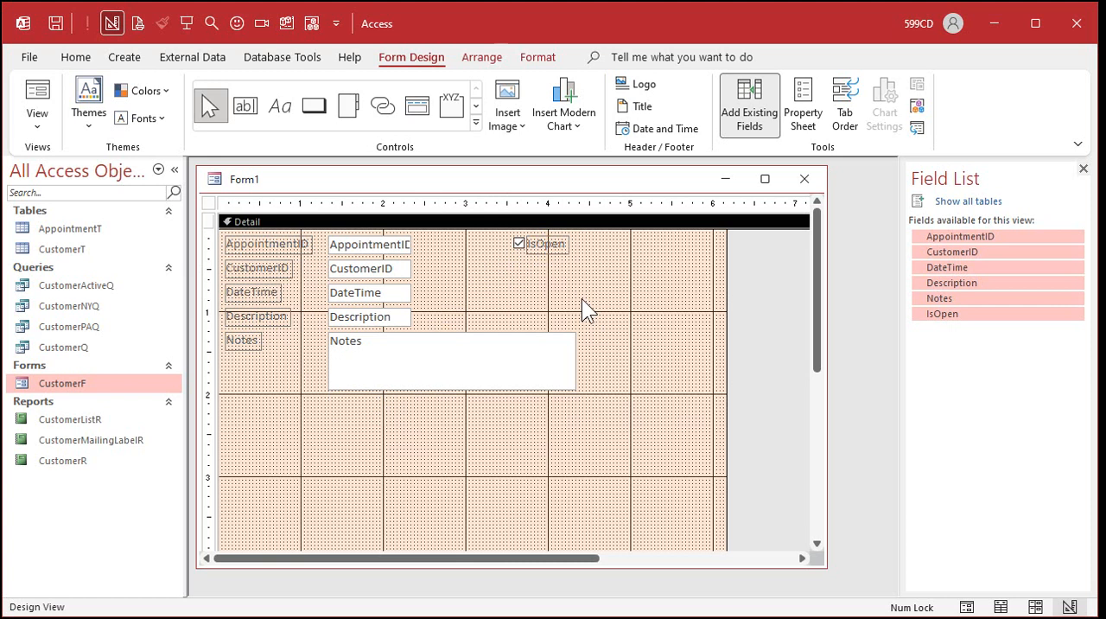
left_click_drag(352, 268, 346, 308)
left_click(349, 318)
left_click_drag(345, 348, 346, 333)
left_click(486, 424)
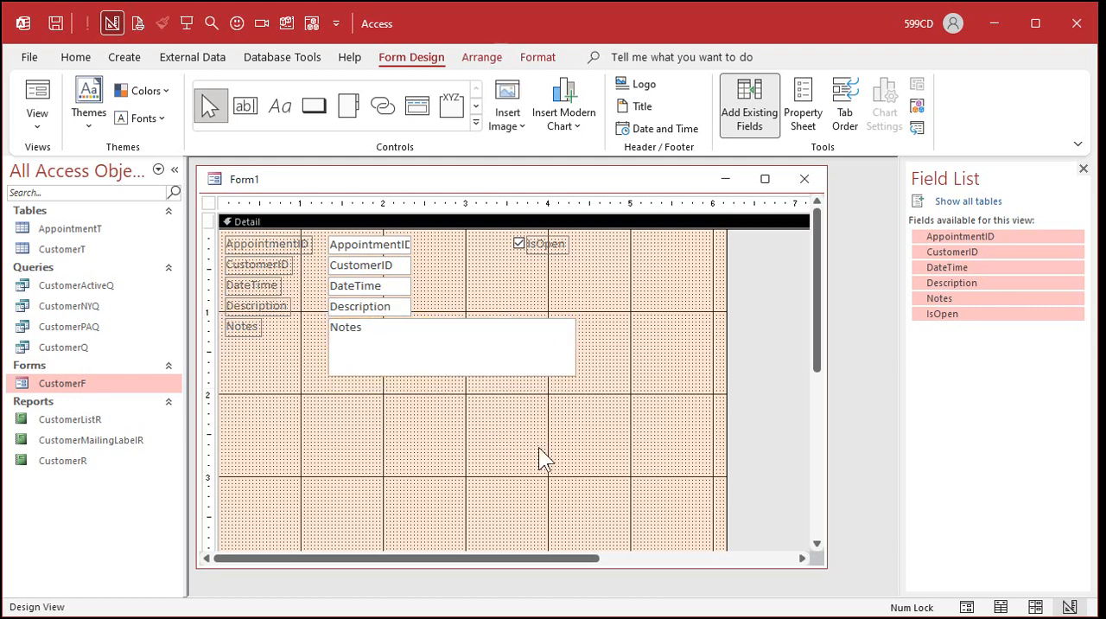
Shrink the Detail section around the fields to about 4.4 inches wide and about 1.9 inches high.
left_click_drag(725, 278, 583, 286)
scroll(425, 438, "down", 4)
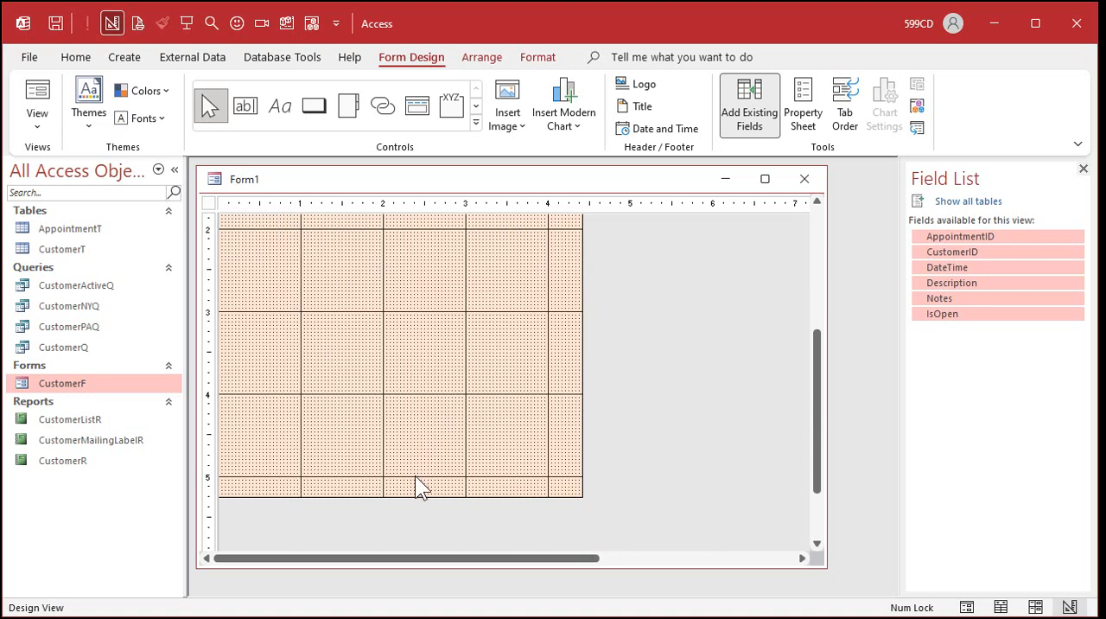
left_click_drag(413, 497, 442, 251)
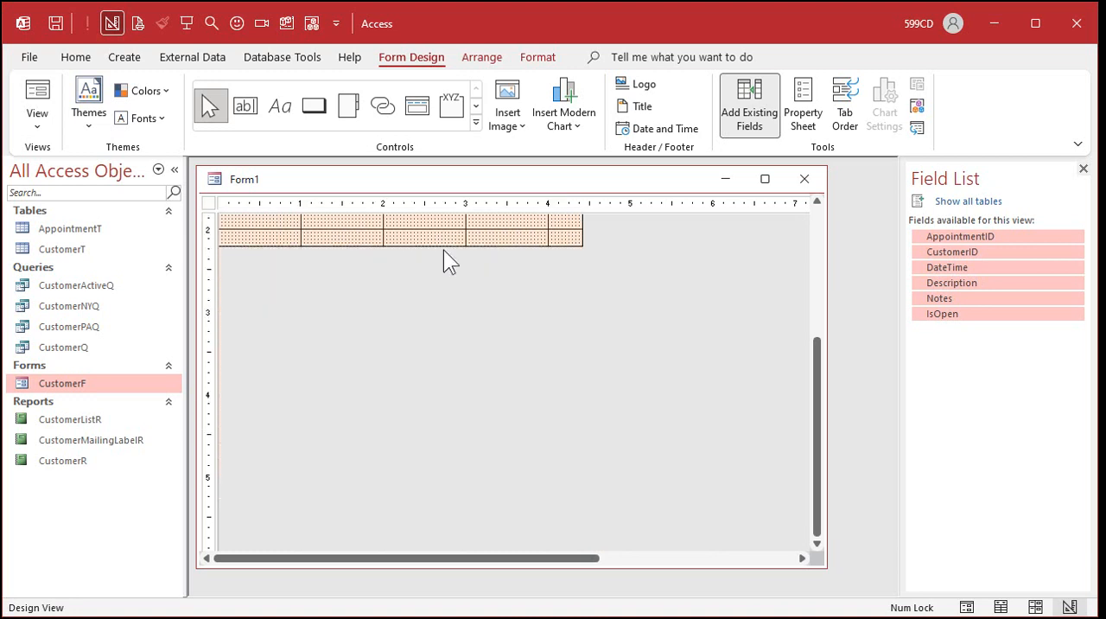
left_click_drag(432, 411, 434, 387)
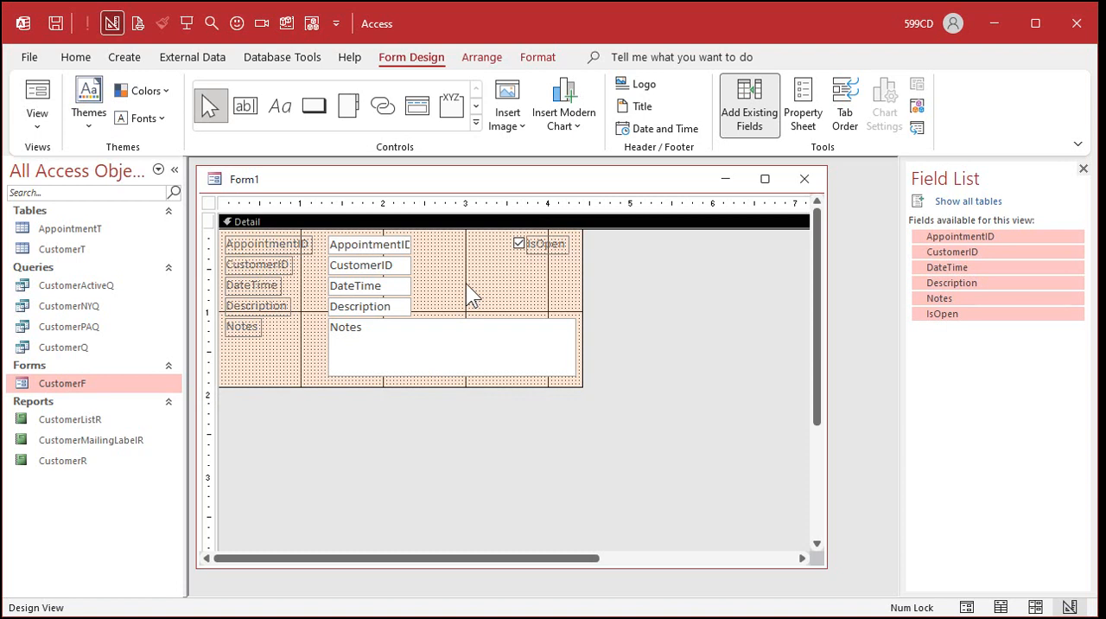
Widen the Description text box to match the Notes box and extend the DateTime text box to the 3-inch mark.
left_click(398, 306)
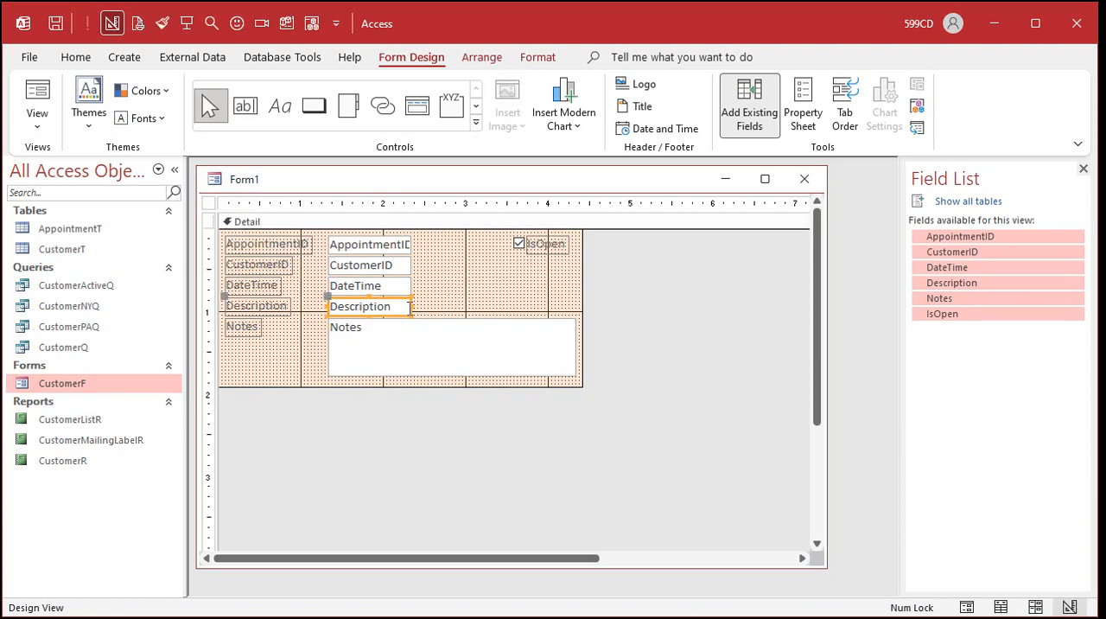
left_click_drag(410, 307, 577, 309)
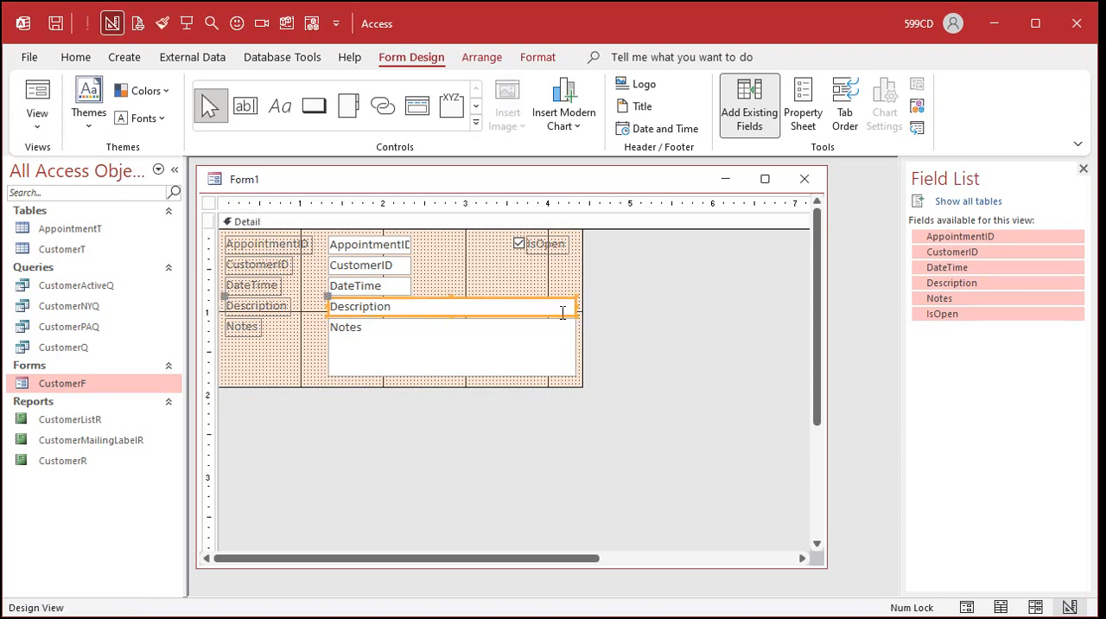
left_click(385, 288)
left_click_drag(410, 285, 466, 287)
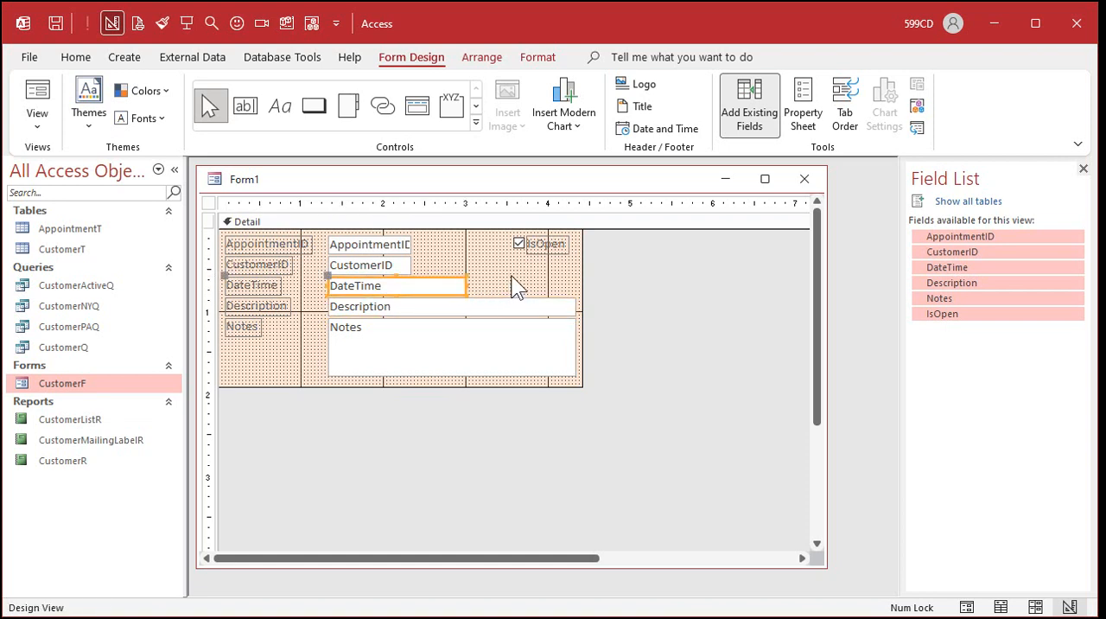
Save the form as AppointmentF and close it.
key("ctrl+s")
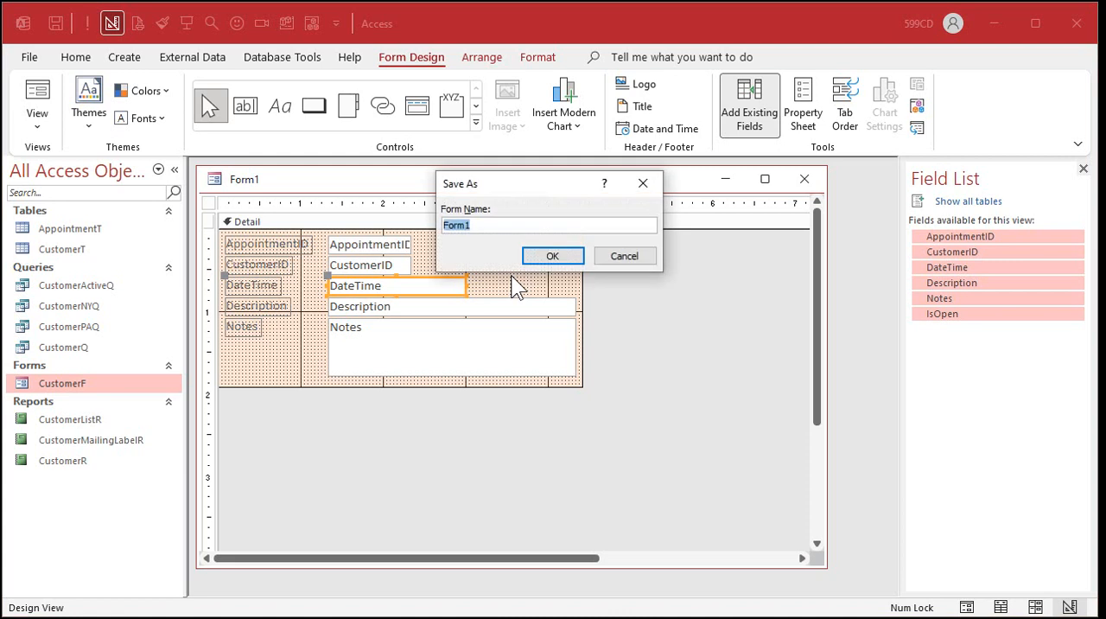
type("AppointmentF")
key("Return")
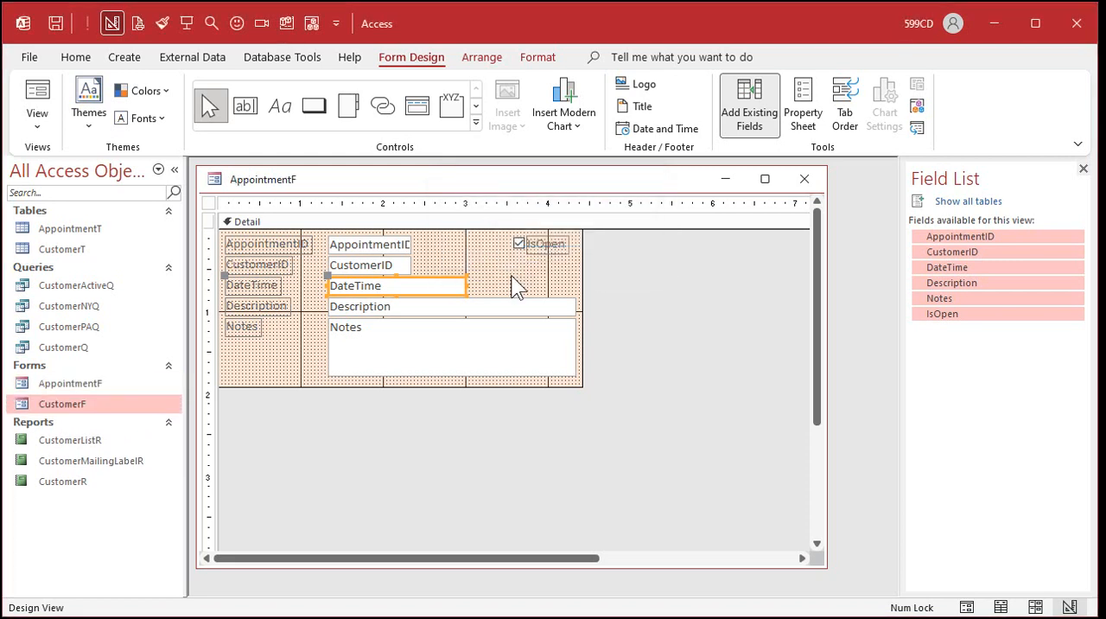
left_click(801, 181)
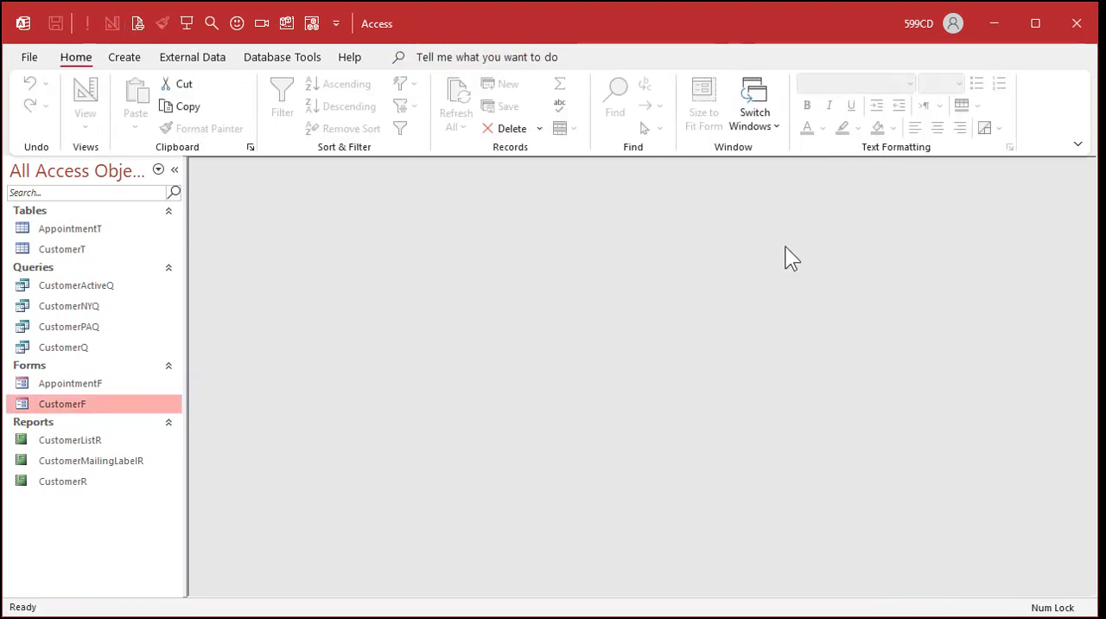
Left-align the AppointmentID, CustomerID, DateTime and Description text boxes in AppointmentF's design, and close the form with the change saved.
double_click(105, 382)
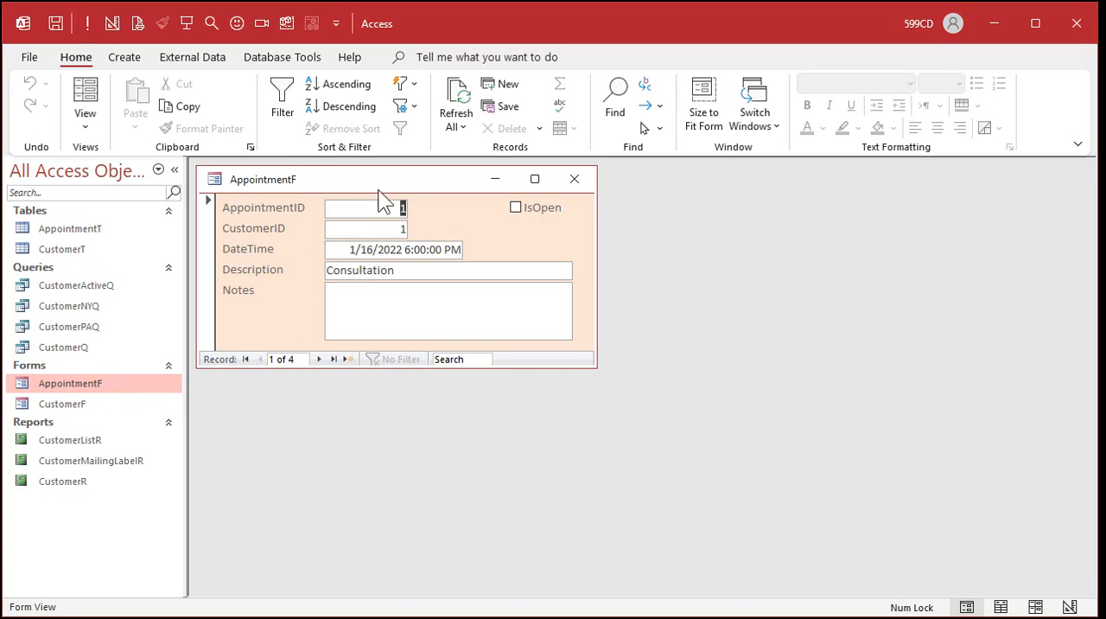
right_click(394, 173)
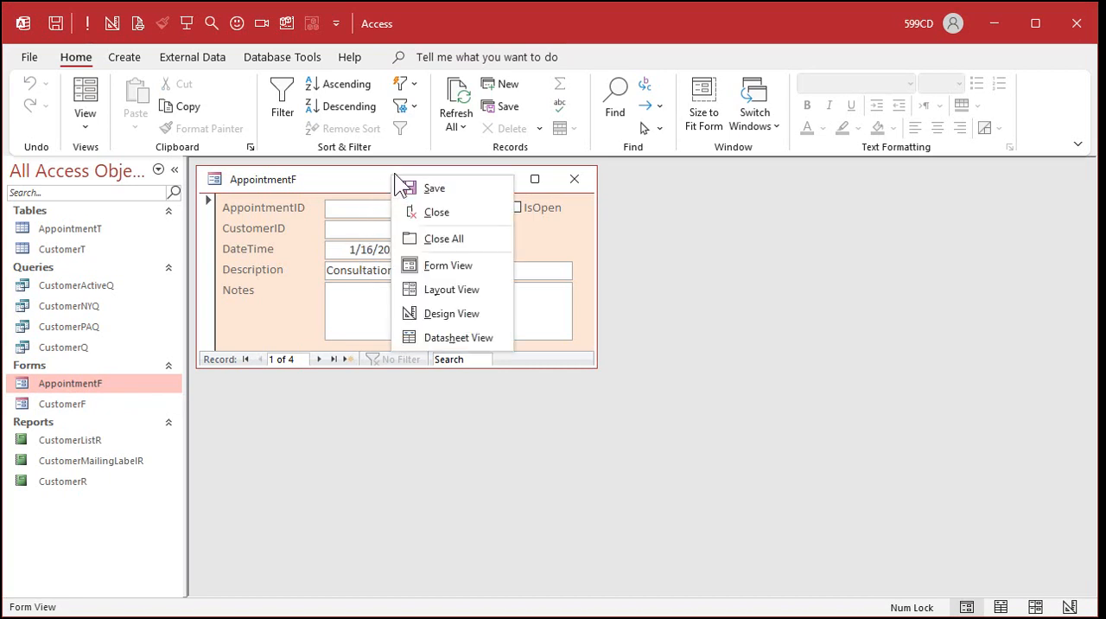
left_click(443, 311)
left_click_drag(450, 241, 361, 302)
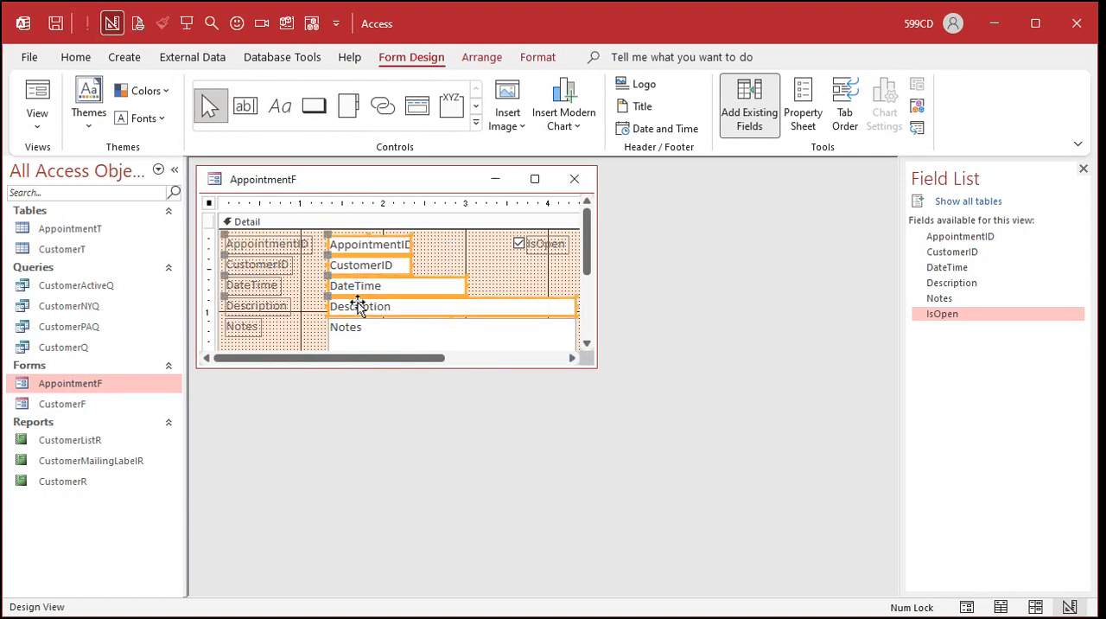
left_click(538, 58)
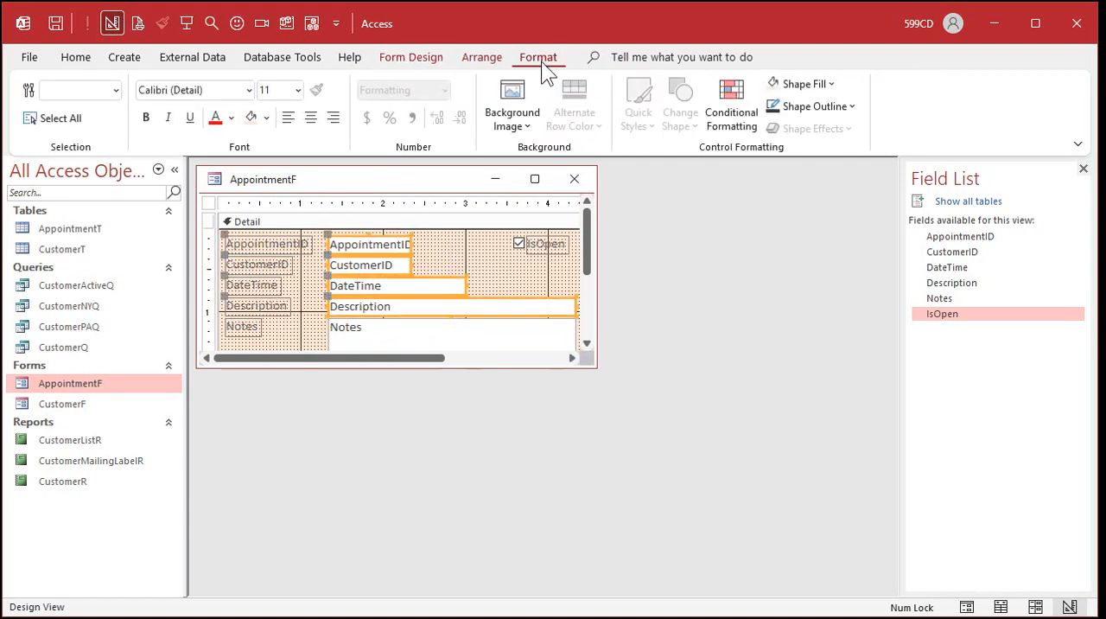
left_click(454, 263)
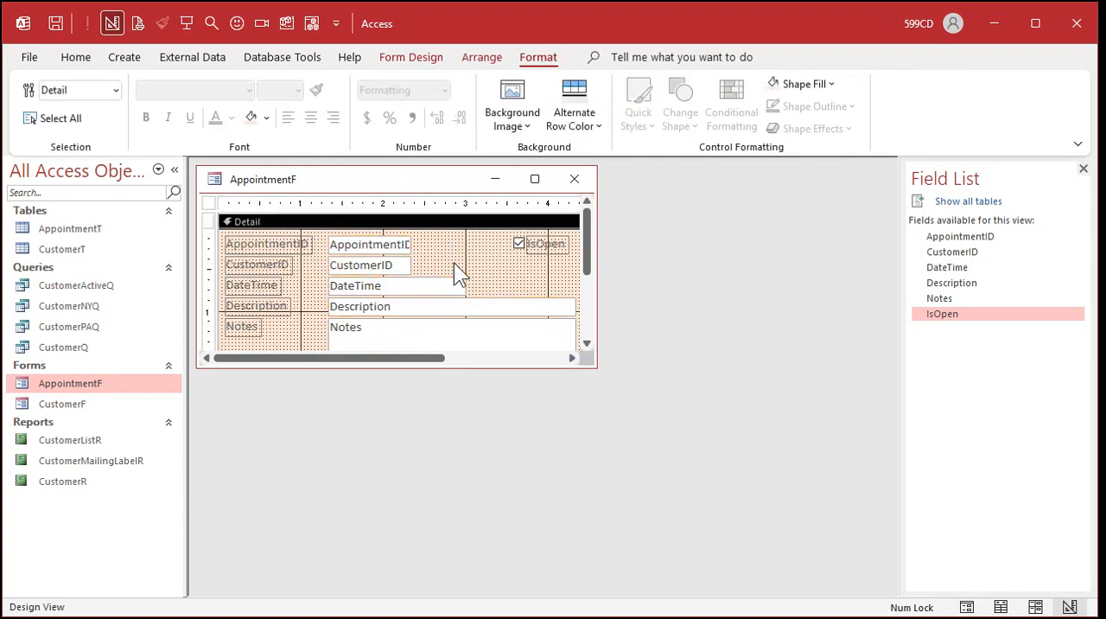
left_click(575, 179)
Check AppointmentF in Form View and compare it with CustomerF, and close CustomerF.
double_click(102, 386)
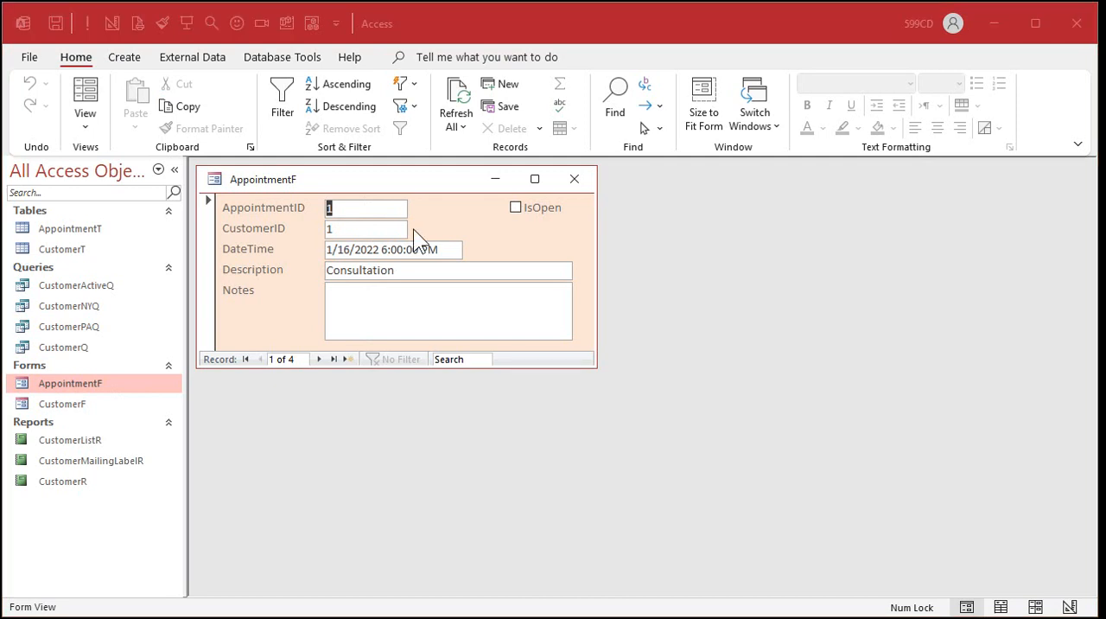
double_click(74, 404)
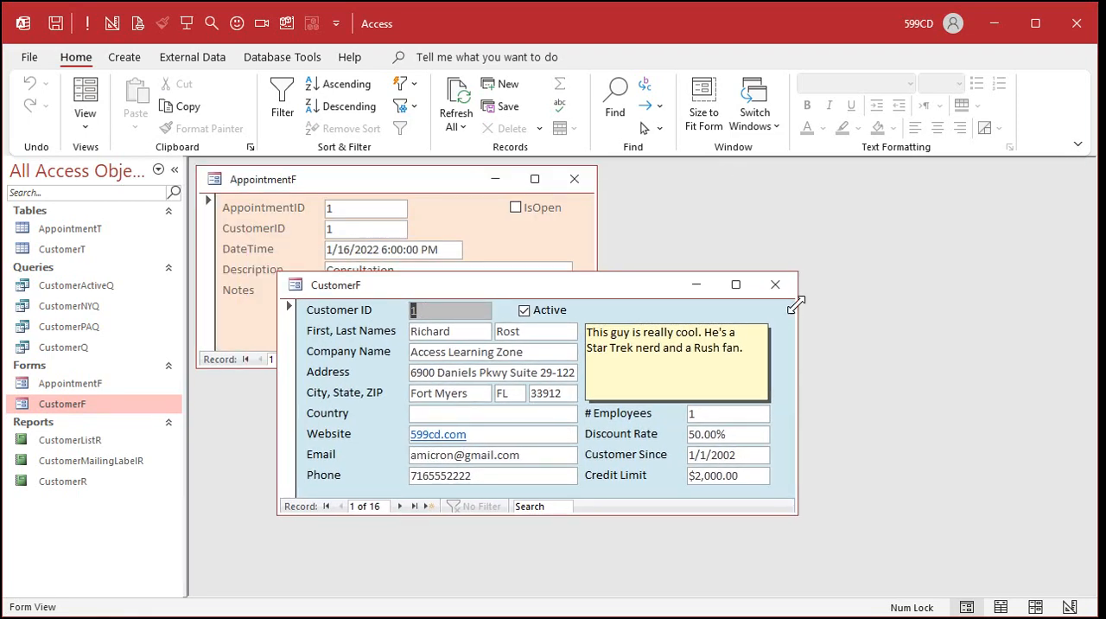
left_click(775, 284)
Give the AppointmentID text box in AppointmentF's design a gray background fill.
right_click(460, 207)
left_click(494, 264)
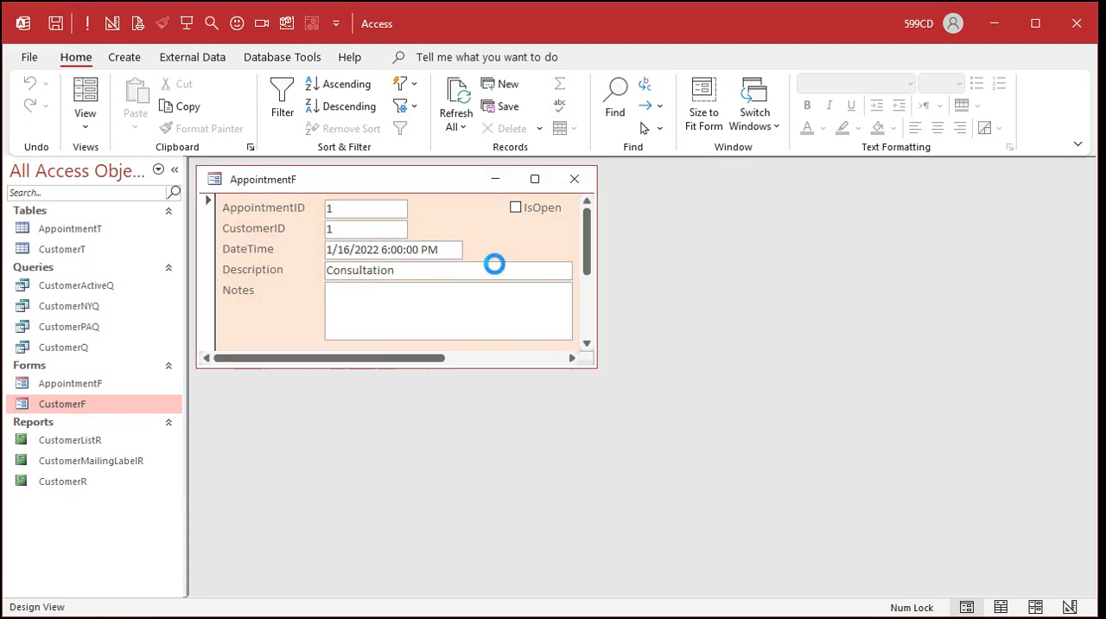
left_click(356, 247)
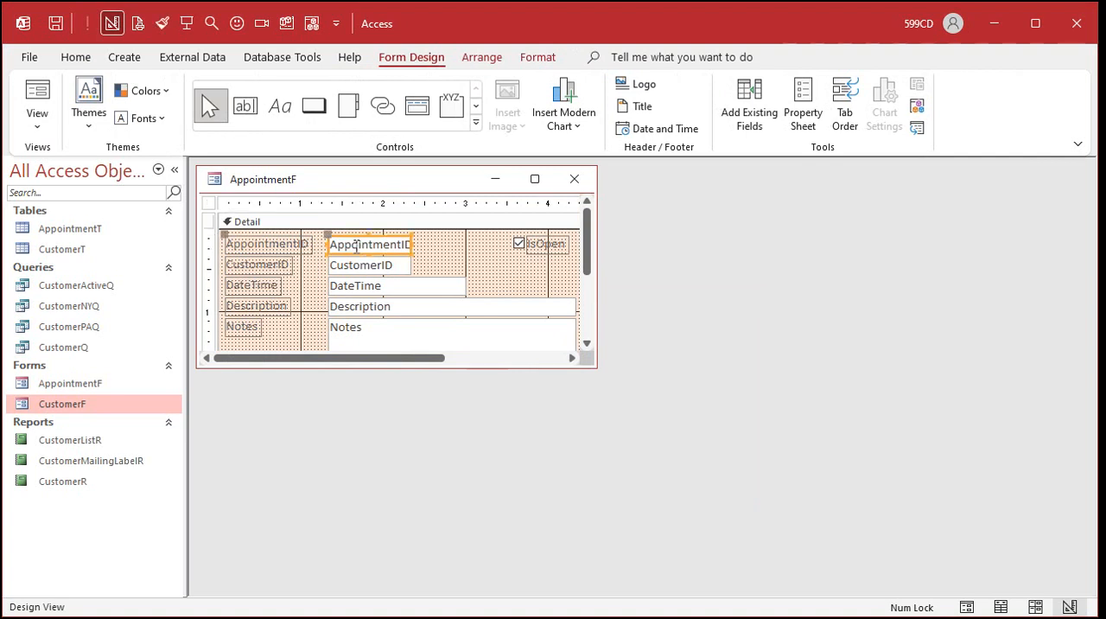
left_click(541, 57)
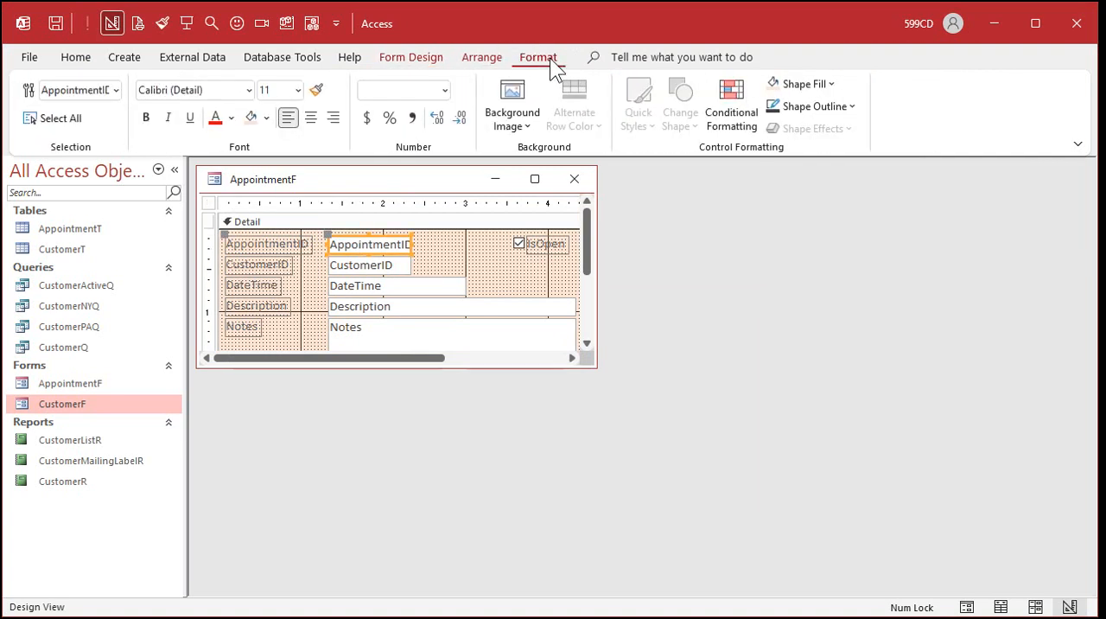
left_click(267, 118)
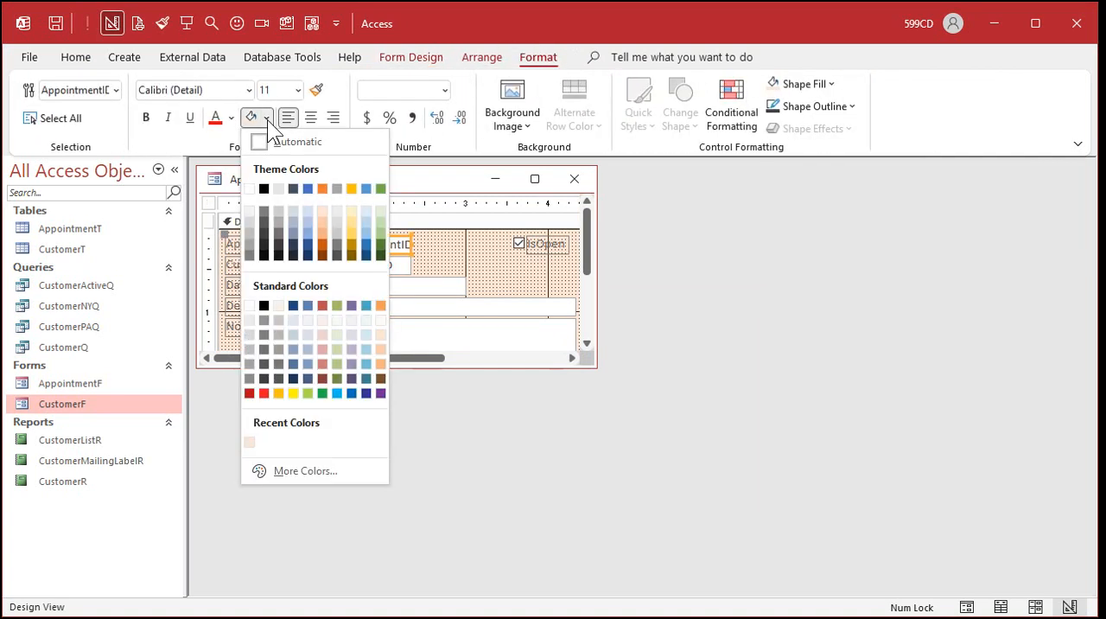
left_click(252, 348)
left_click(455, 231)
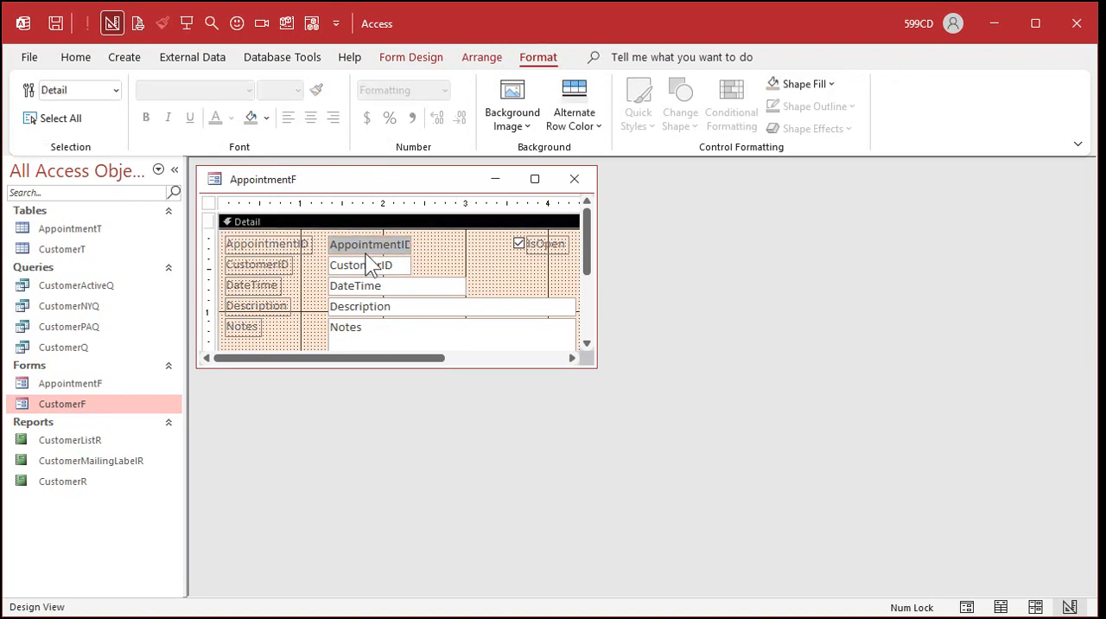
Enlarge the AppointmentF design window and open CustomerF in Design View beside it.
left_click_drag(594, 371, 664, 437)
left_click(479, 348)
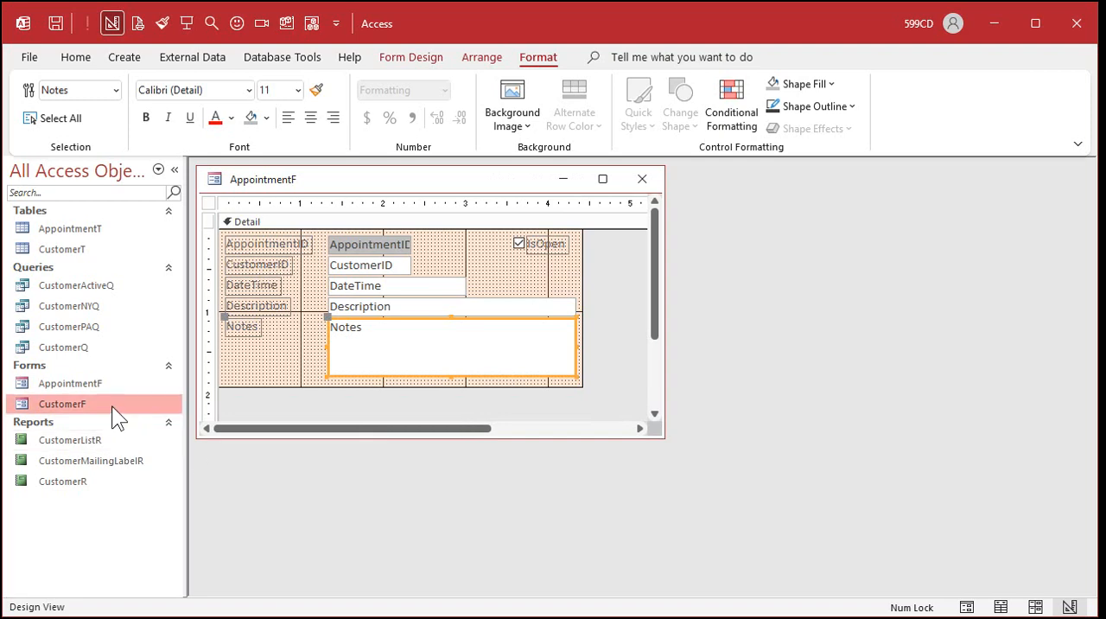
double_click(80, 405)
left_click_drag(466, 183, 801, 343)
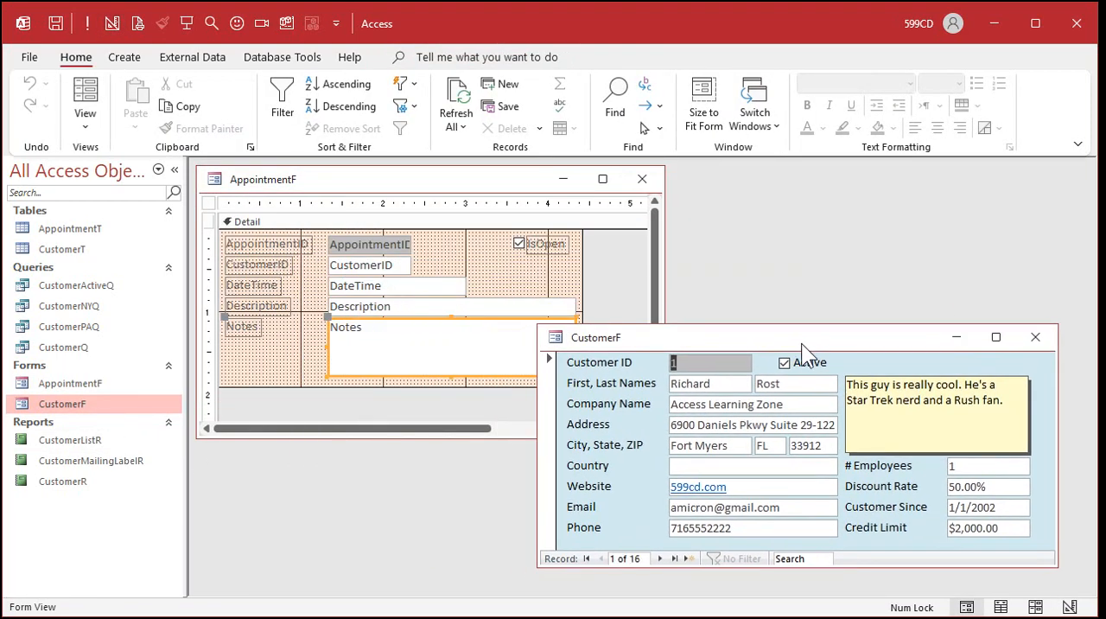
right_click(801, 343)
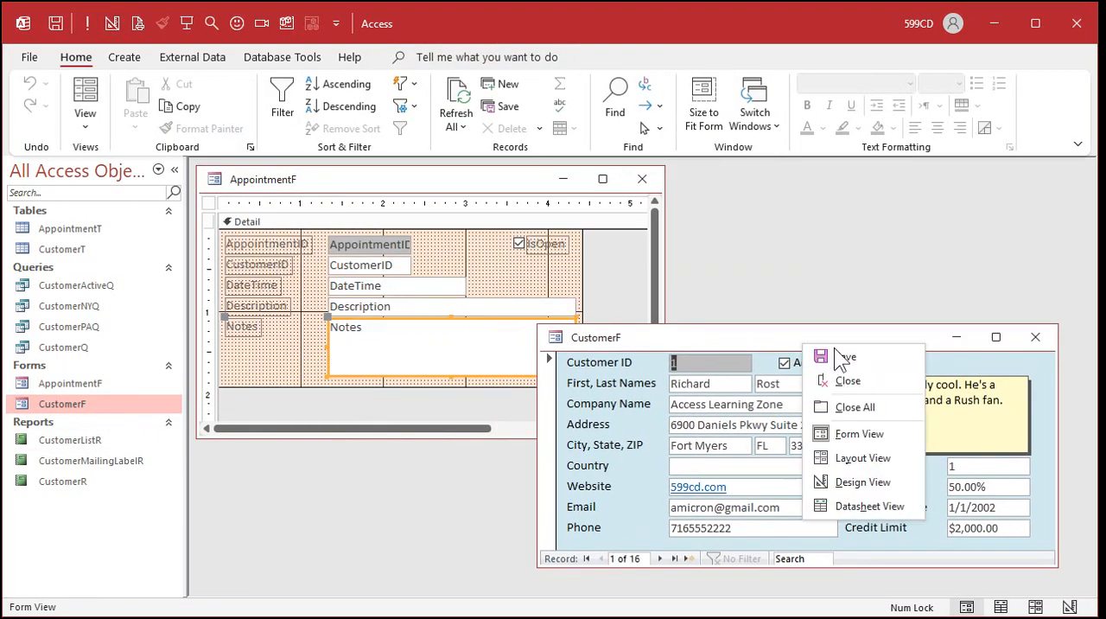
left_click(856, 477)
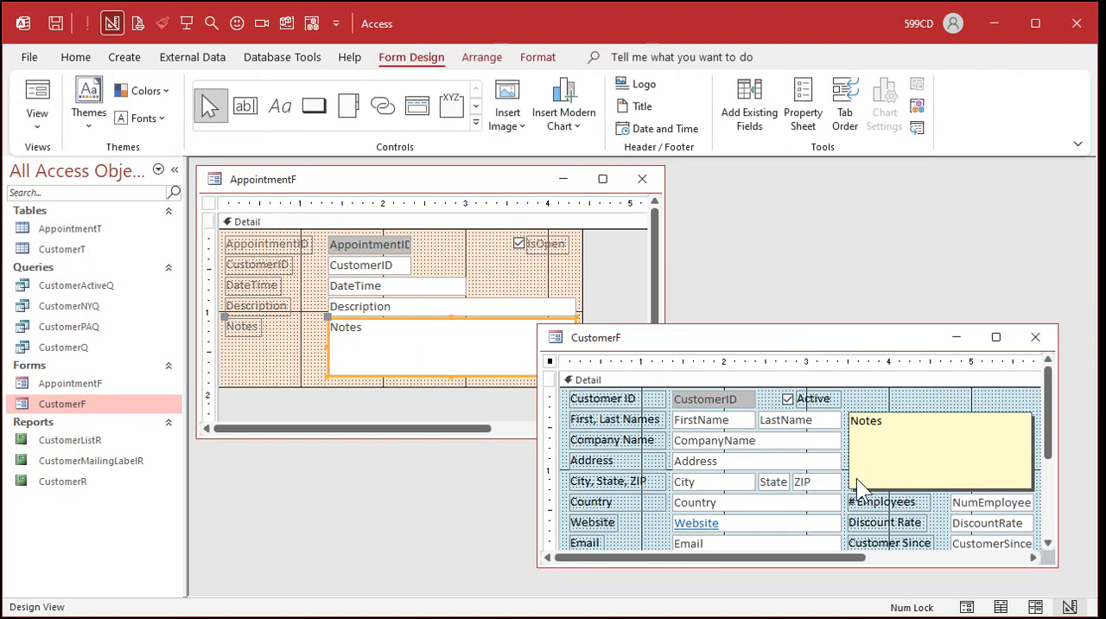
Copy the Notes box's formatting onto the CompanyName text box in CustomerF with the Format Painter.
left_click(896, 448)
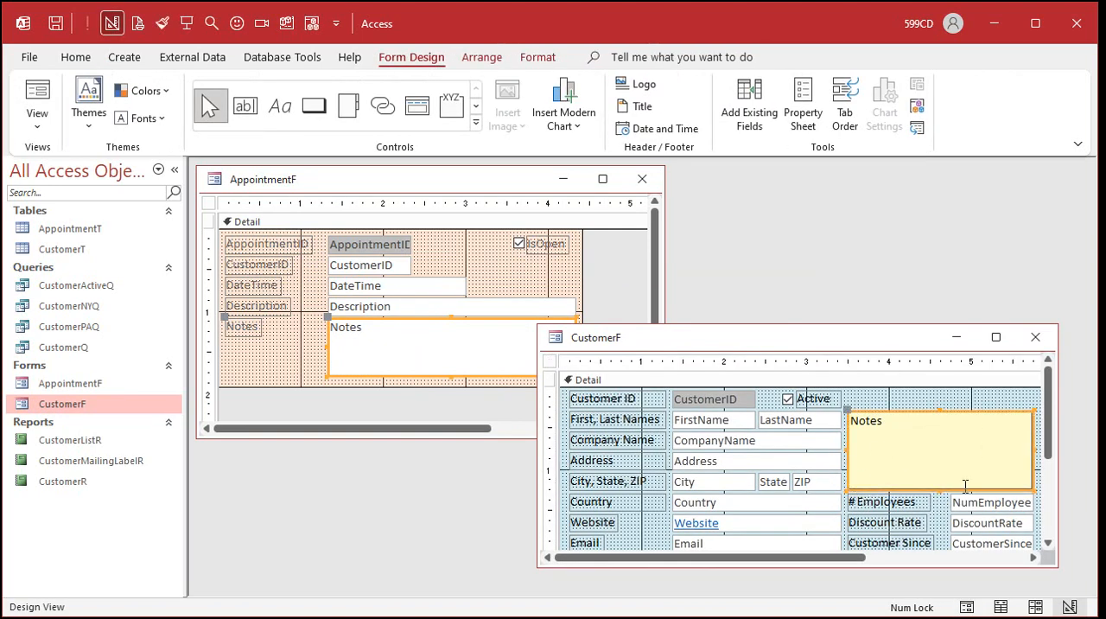
left_click(537, 58)
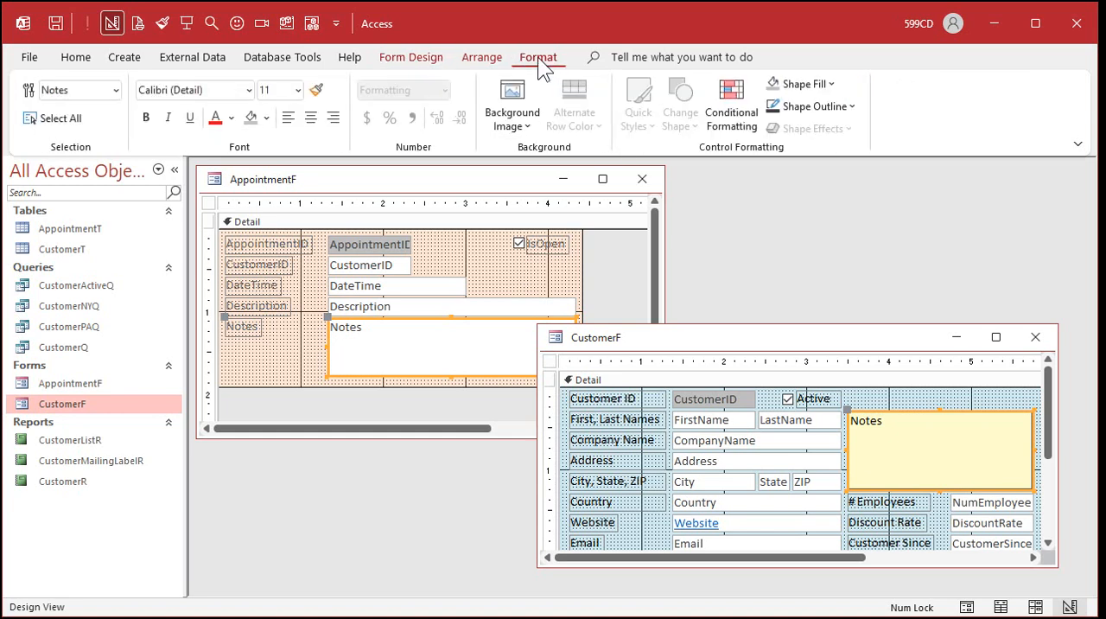
left_click(316, 92)
left_click(730, 443)
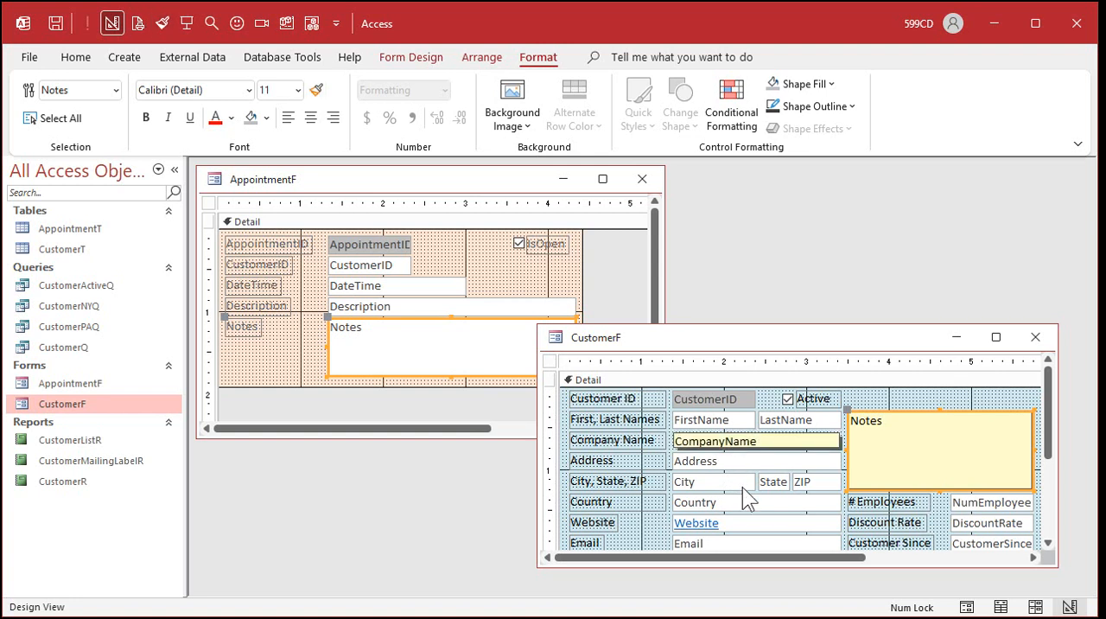
left_click(902, 436)
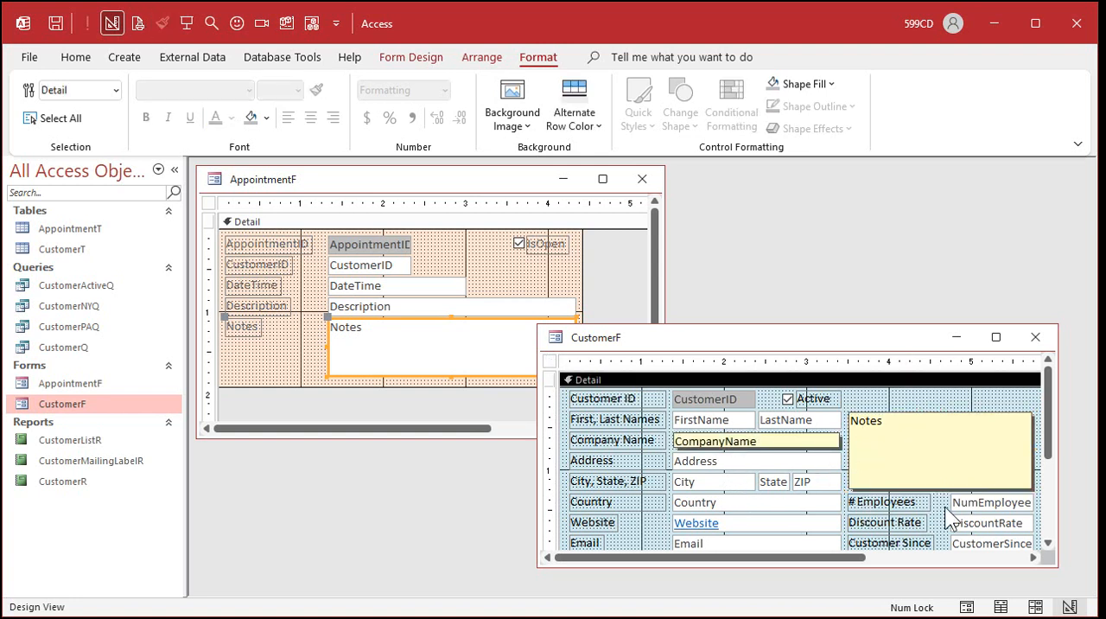
Try to copy the formatting of CustomerF's Notes box onto AppointmentF's Notes box with the Format Painter.
left_click(914, 456)
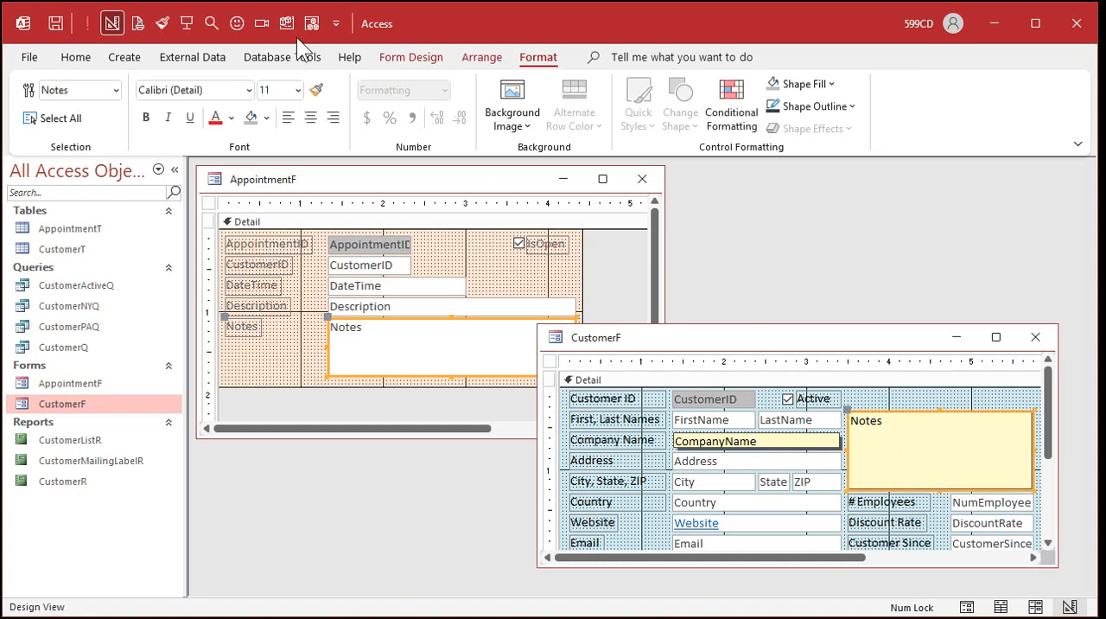
left_click(315, 90)
left_click(395, 333)
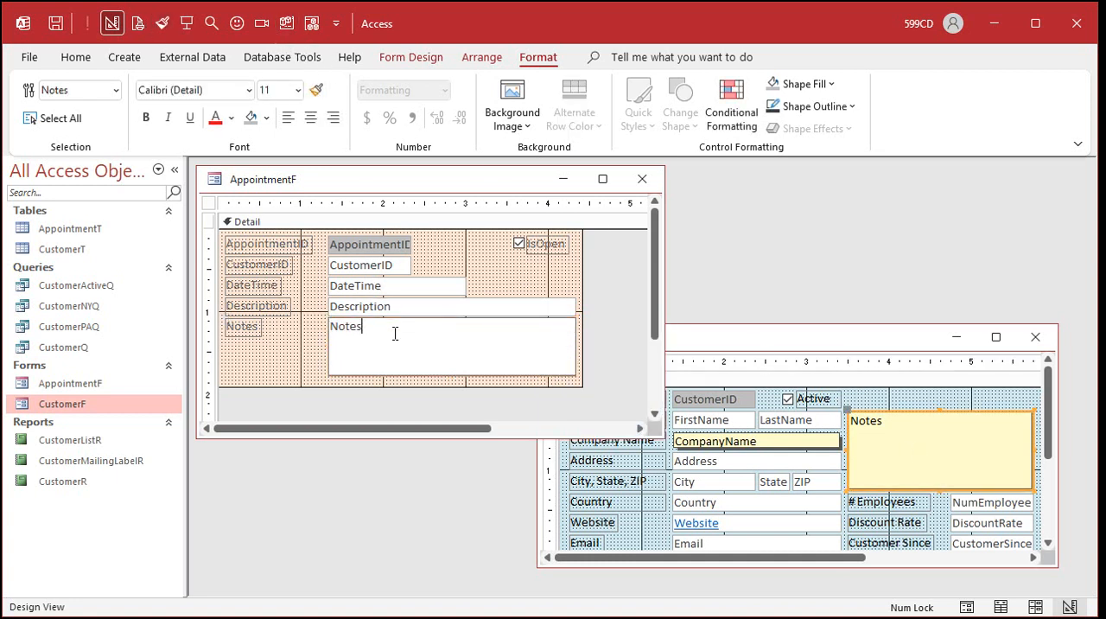
left_click(293, 360)
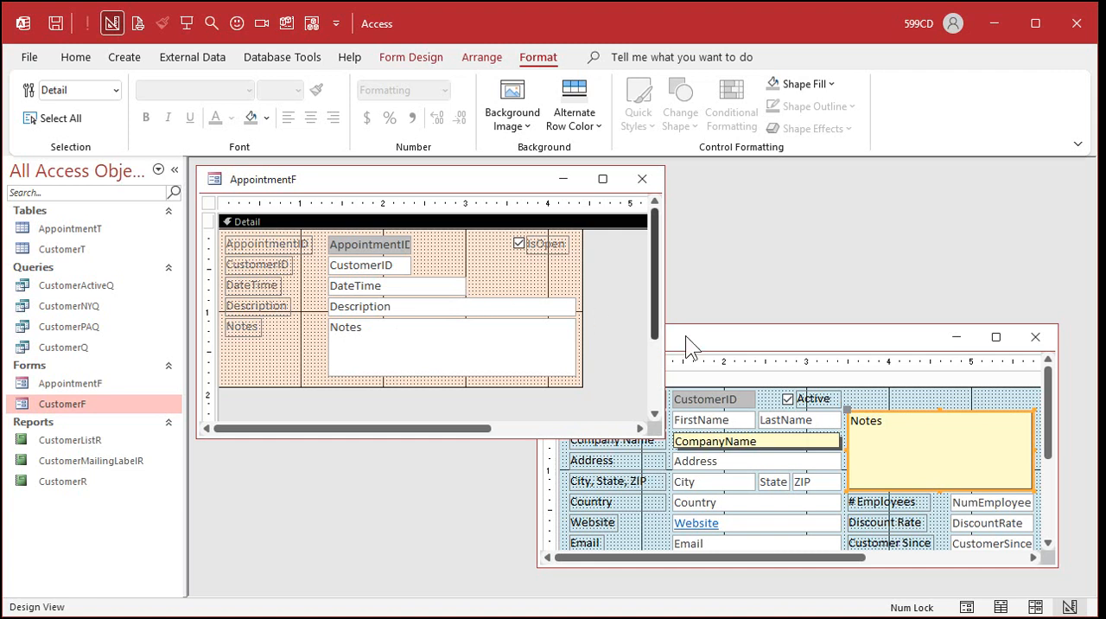
left_click(780, 344)
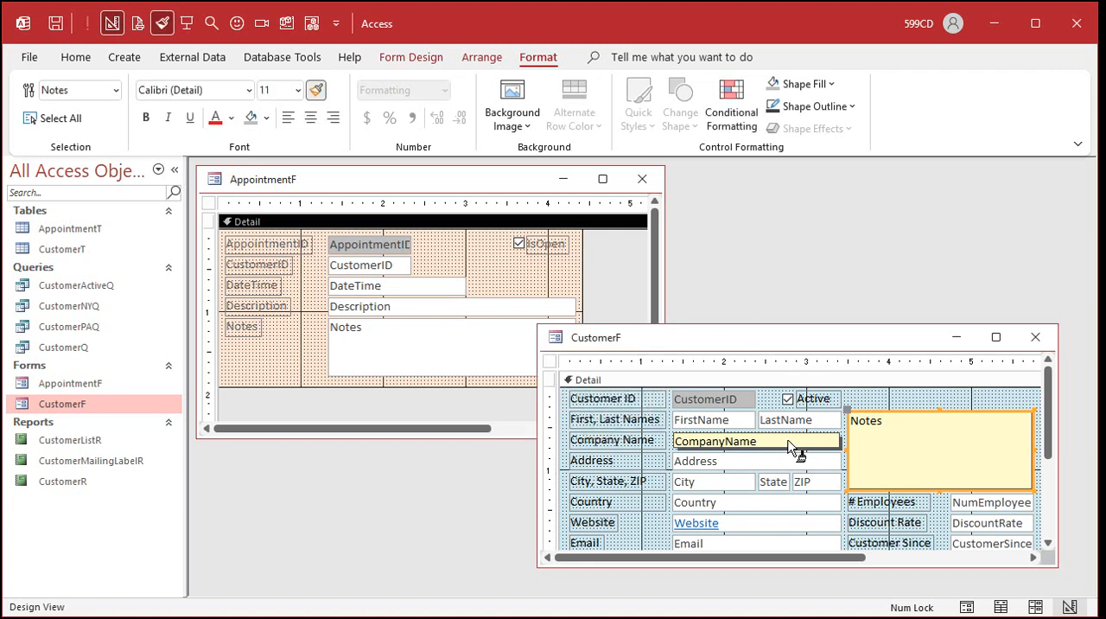
left_click(317, 92)
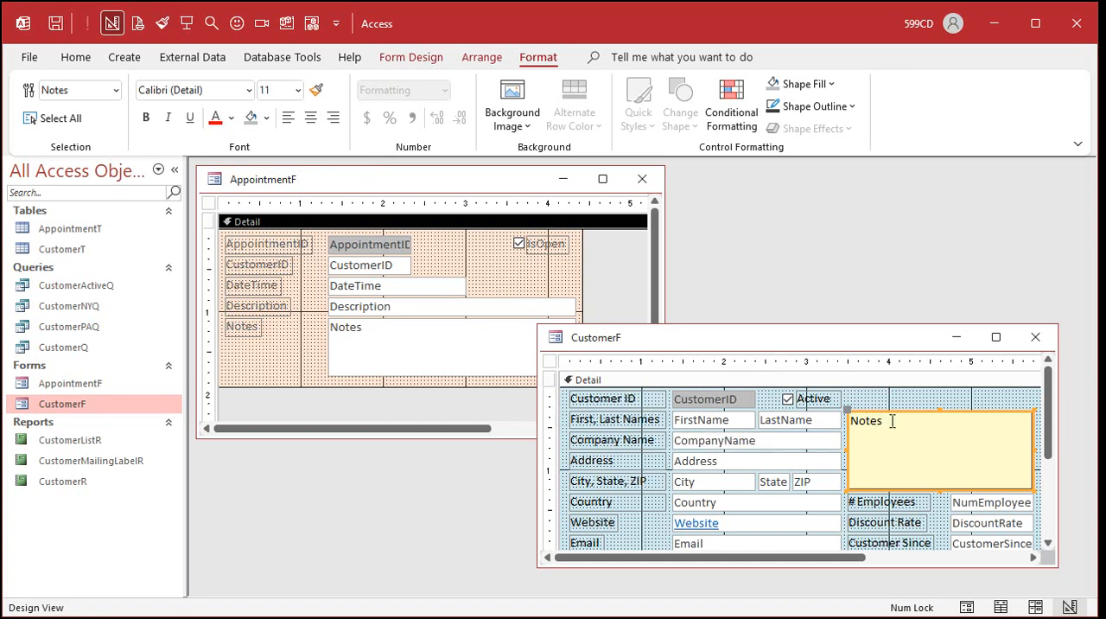
Delete the Notes text box and its label from AppointmentF.
left_click(474, 257)
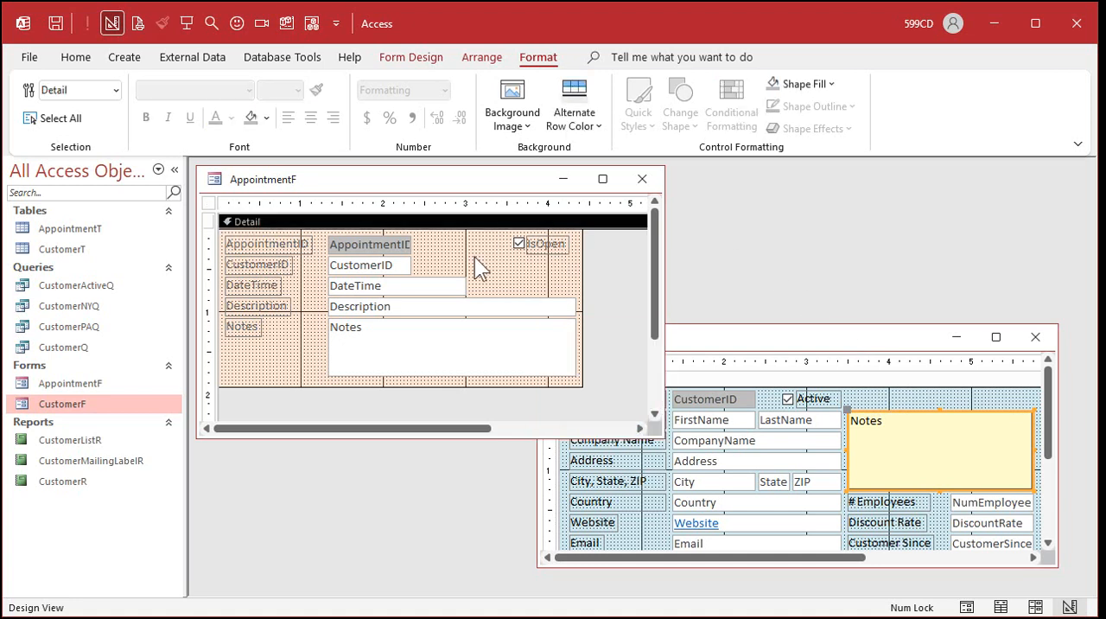
left_click(347, 337)
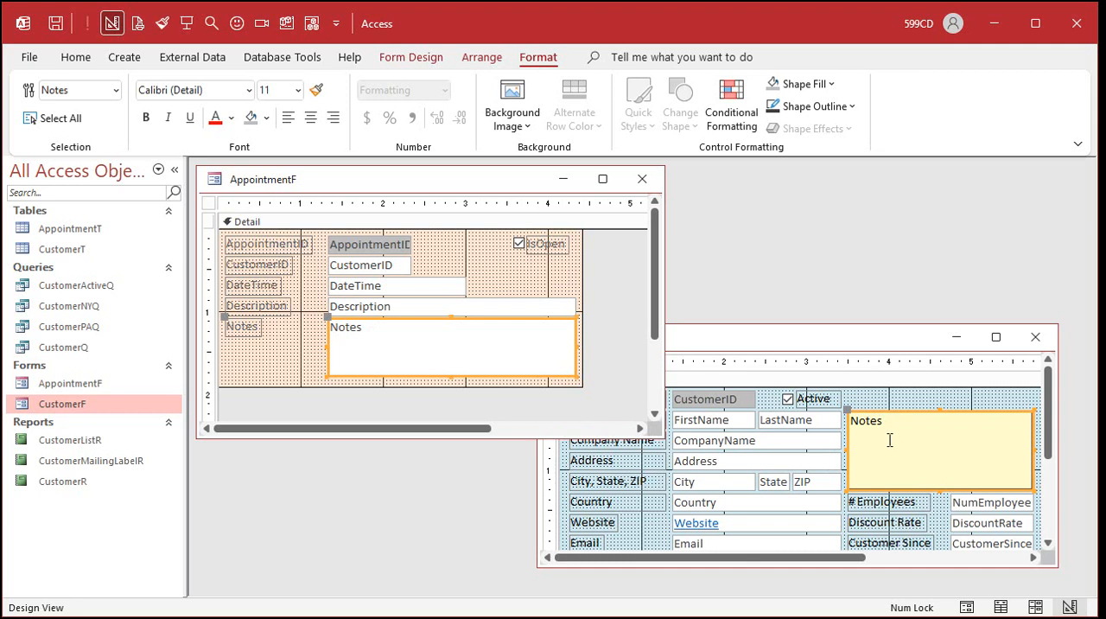
left_click(323, 352)
left_click(362, 348)
key("Delete")
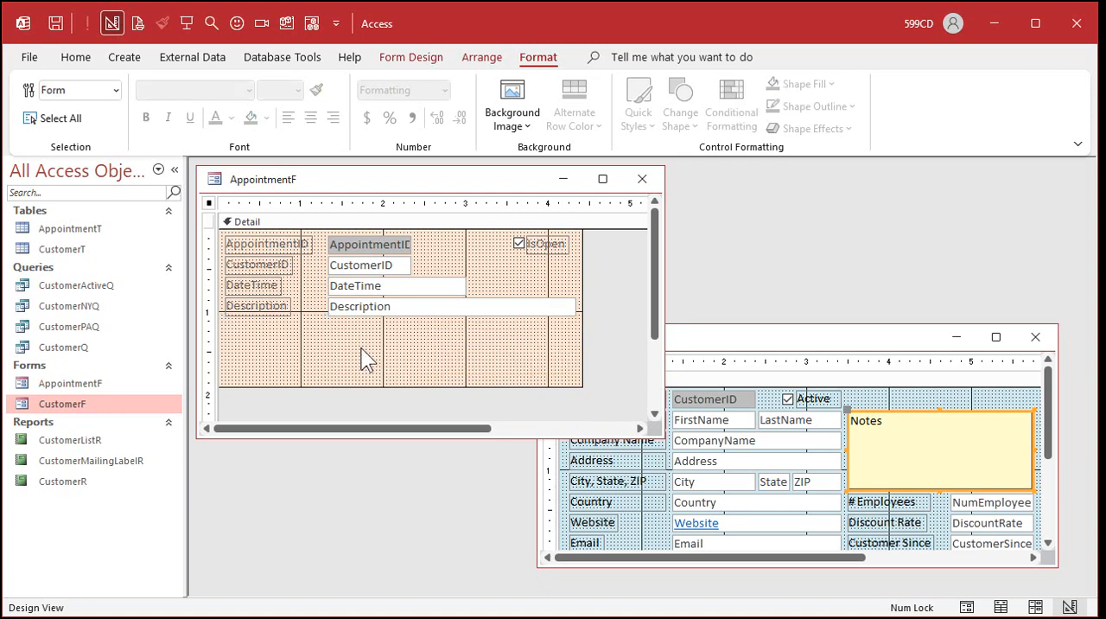
Copy the yellow Notes text box from CustomerF into AppointmentF and place it directly below the Description text box.
left_click(907, 424)
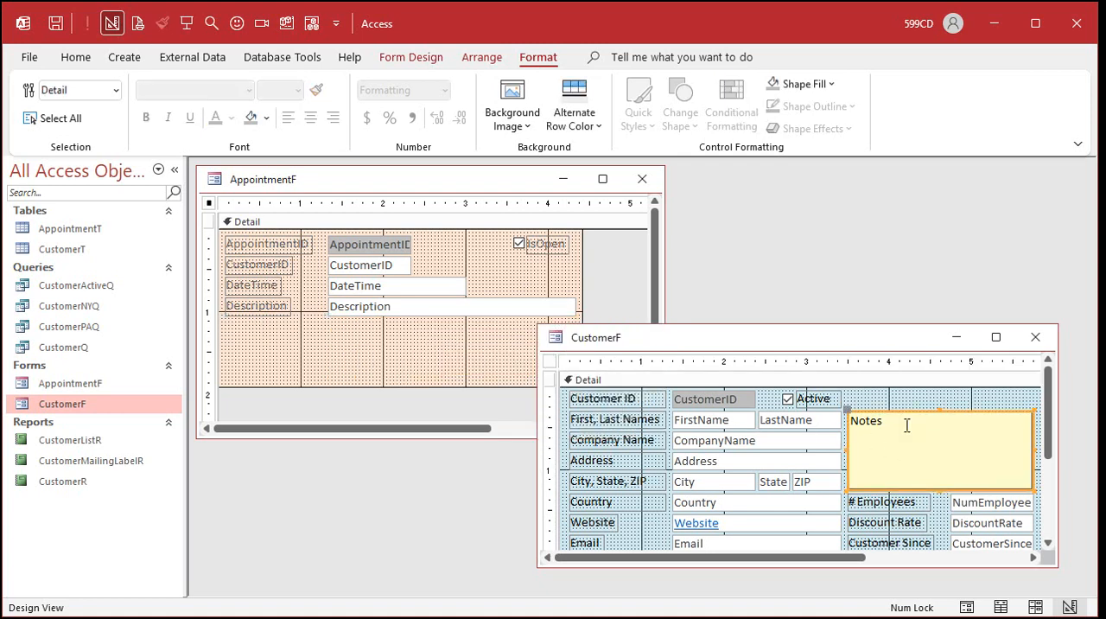
key("ctrl+c")
left_click(410, 347)
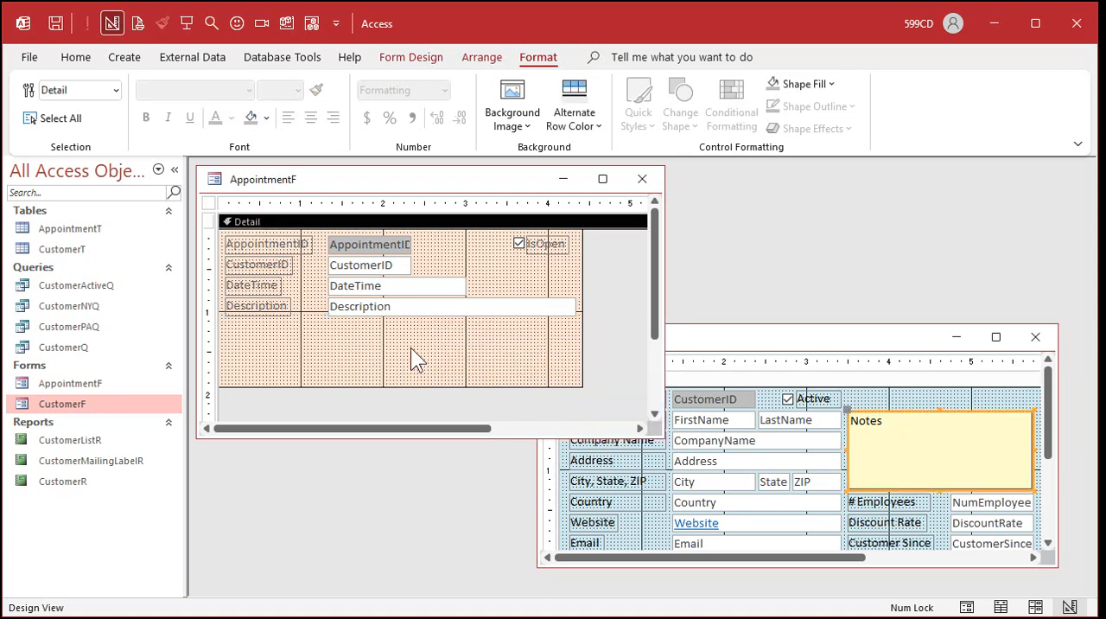
key("ctrl+v")
left_click_drag(345, 309, 454, 397)
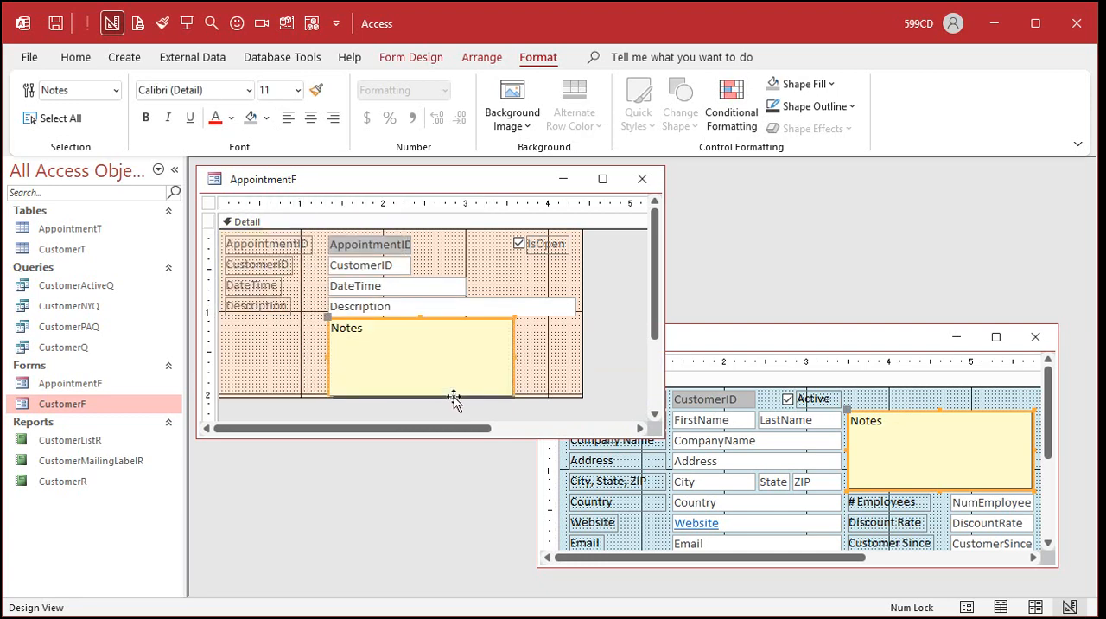
Extend AppointmentF's Detail section to about 2.1 inches high and widen the Notes box to match the Description box.
left_click_drag(536, 396, 535, 402)
left_click(508, 357)
left_click_drag(513, 354, 575, 364)
left_click(279, 363)
left_click(380, 308)
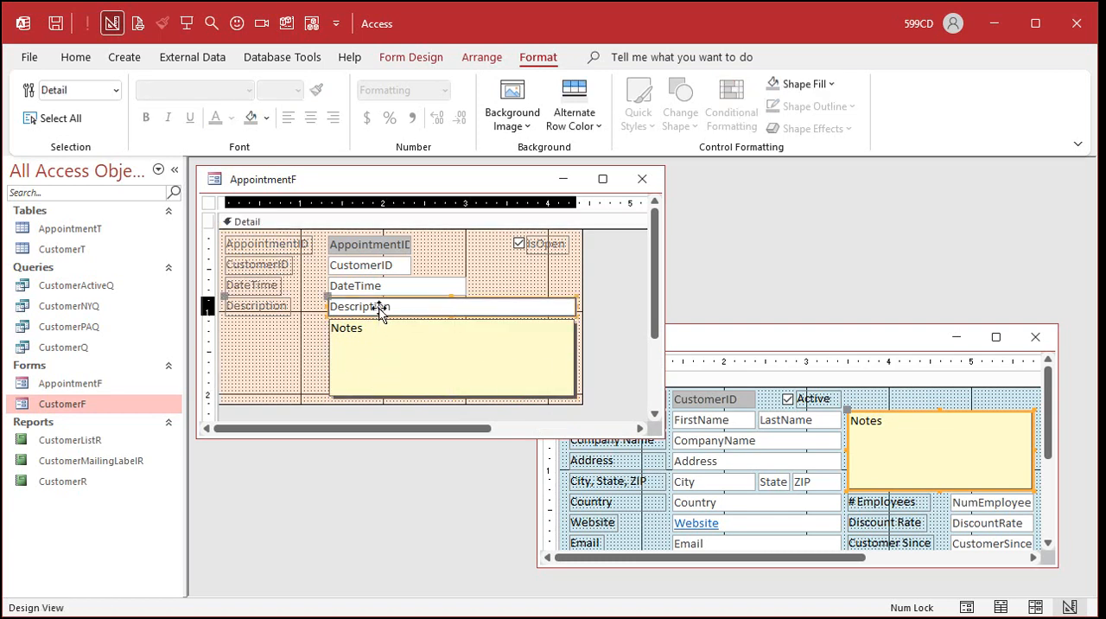
left_click(346, 350)
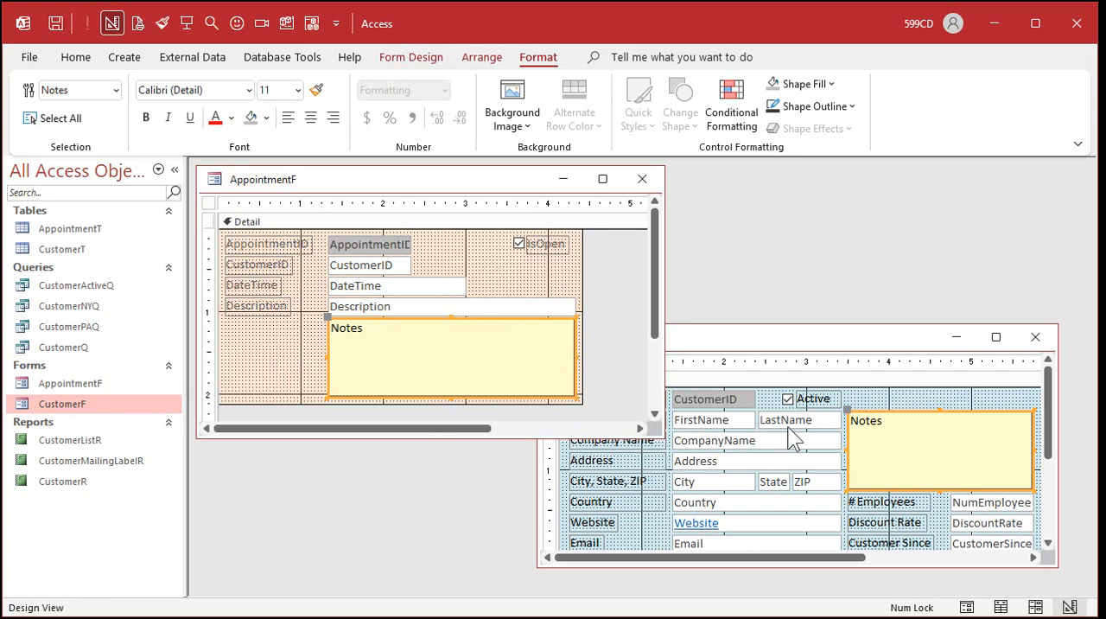
left_click(802, 346)
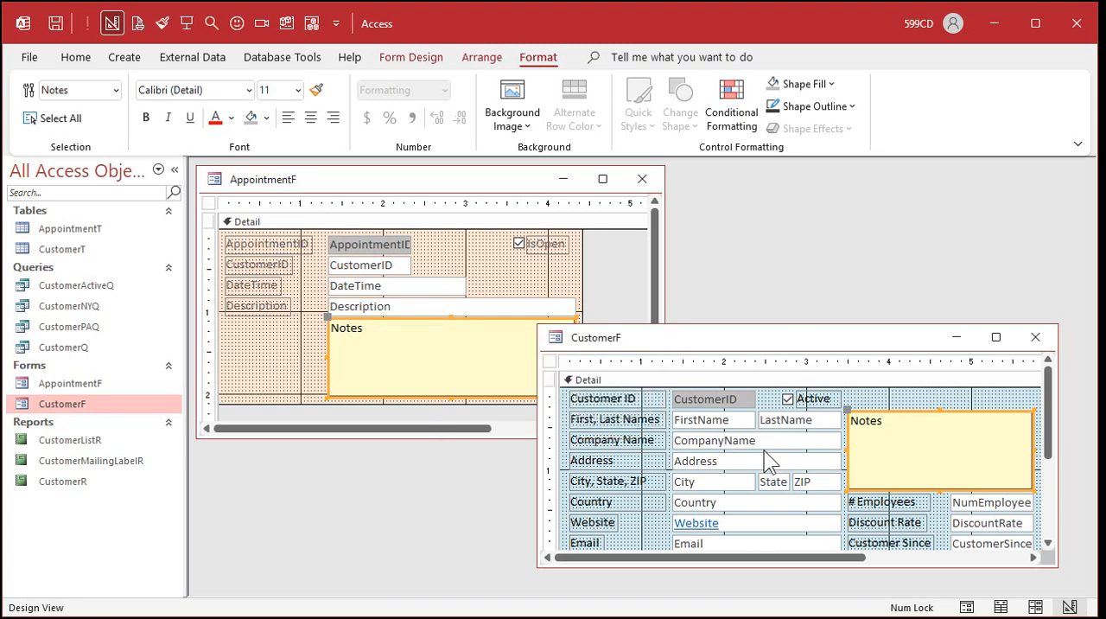
Save the design changes to CustomerF and AppointmentF and close both forms.
left_click(277, 359)
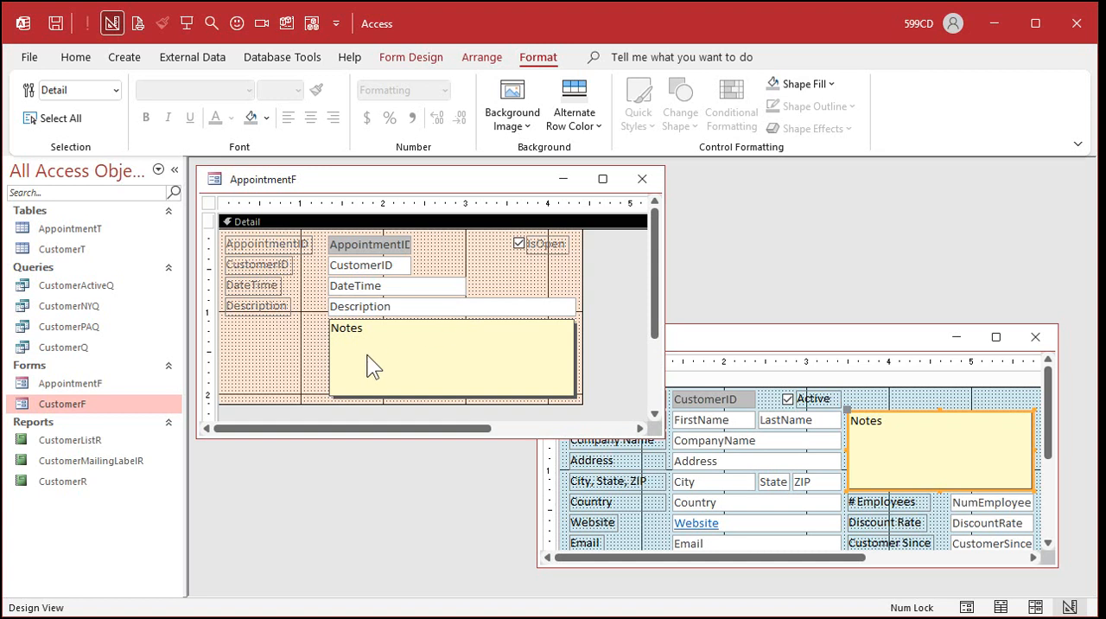
left_click(271, 349)
left_click(842, 337)
left_click(1037, 340)
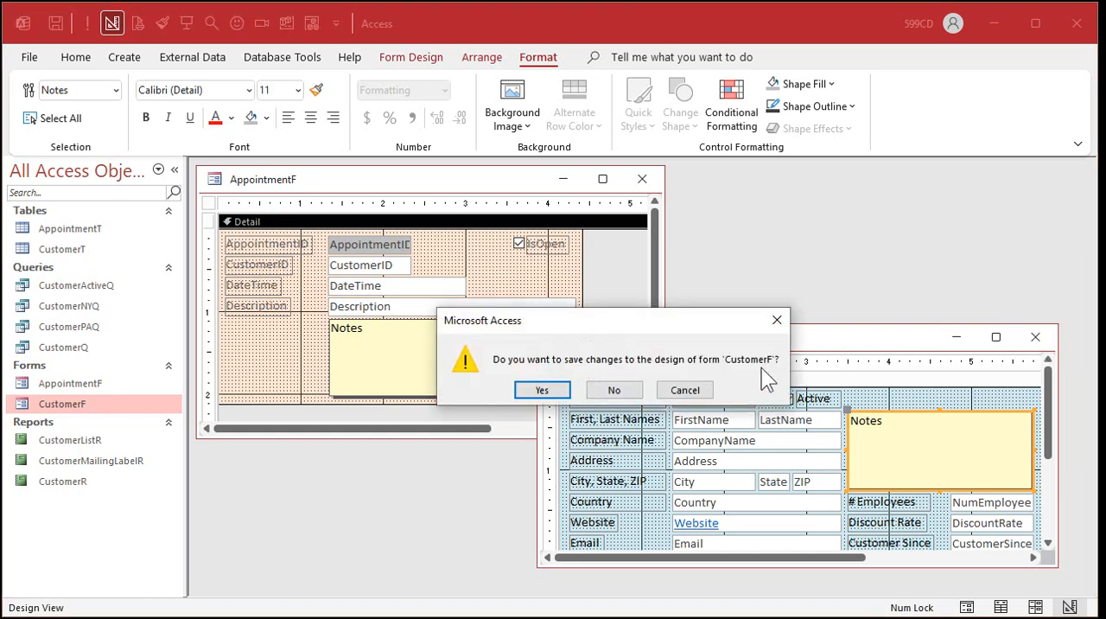
left_click(557, 389)
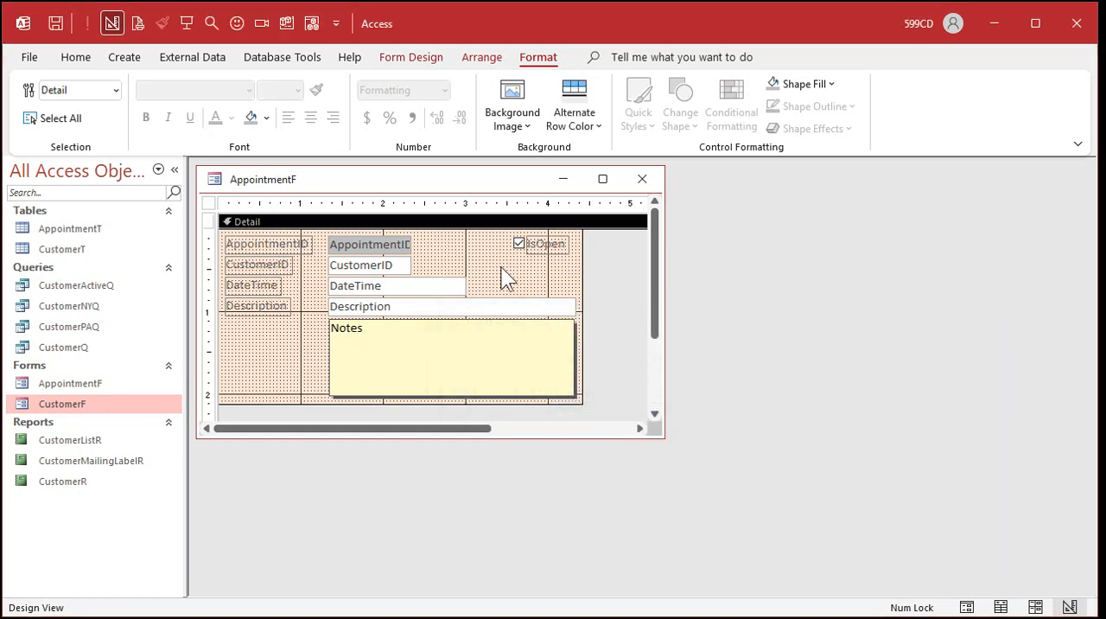
left_click(642, 179)
left_click(540, 391)
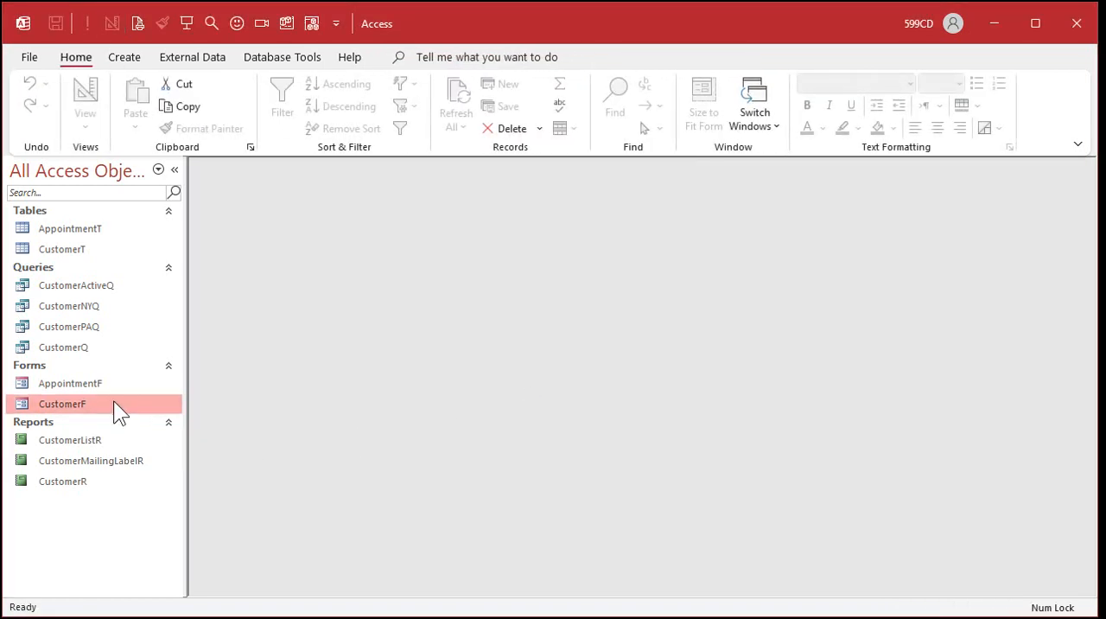
Open AppointmentF in Form View, page through its appointment records and back to the first one, and close the form.
double_click(99, 382)
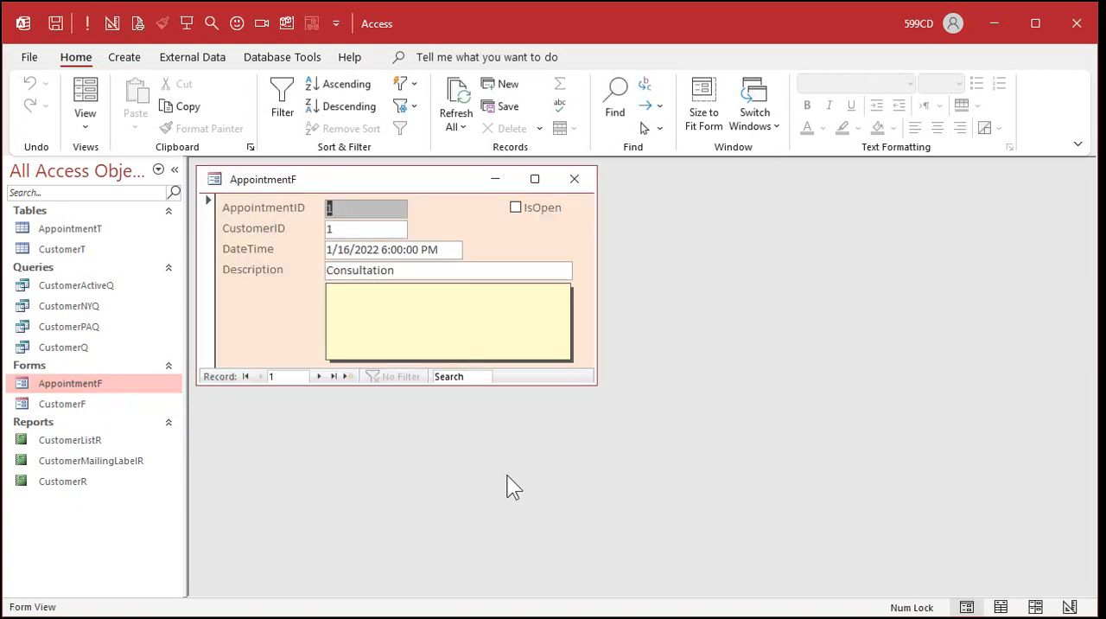
left_click(318, 376)
left_click(318, 376)
left_click(318, 376)
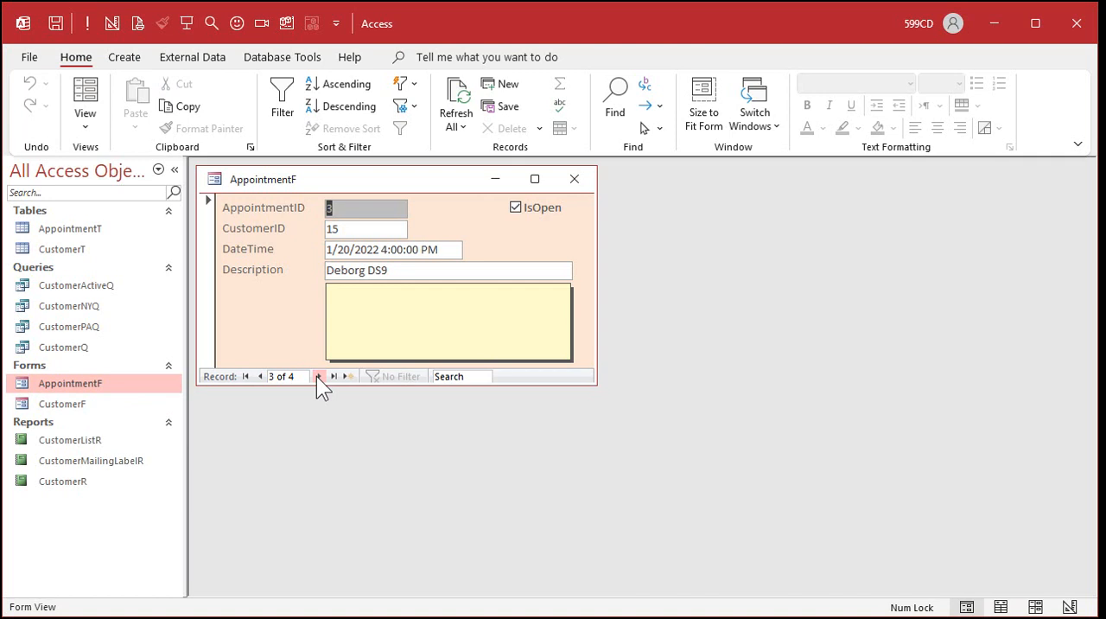
left_click(261, 377)
left_click(261, 377)
left_click(261, 376)
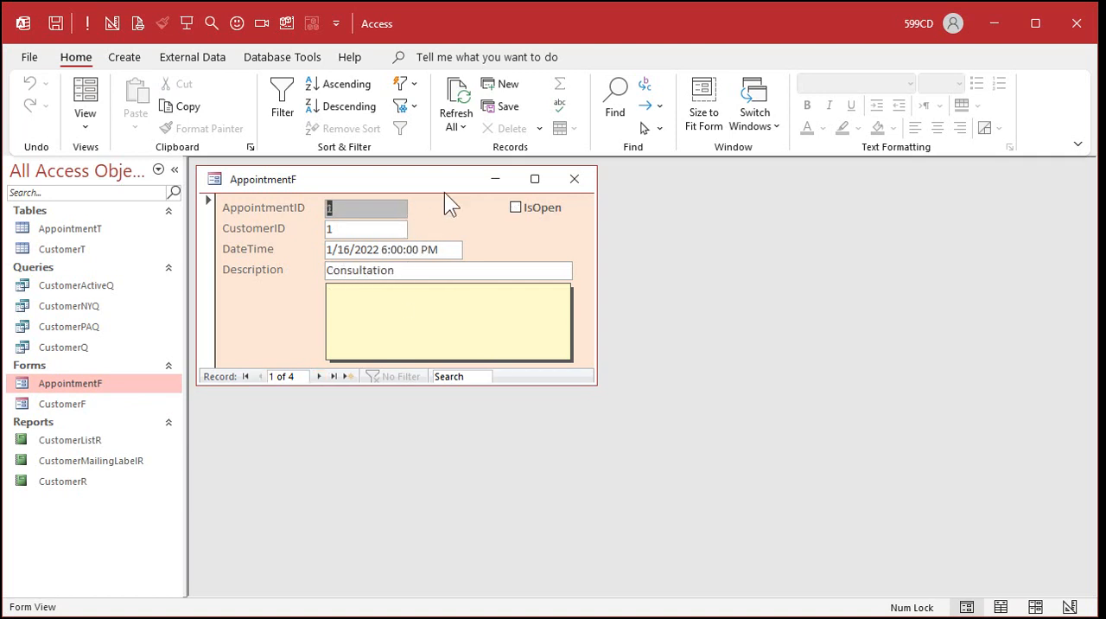
left_click(570, 181)
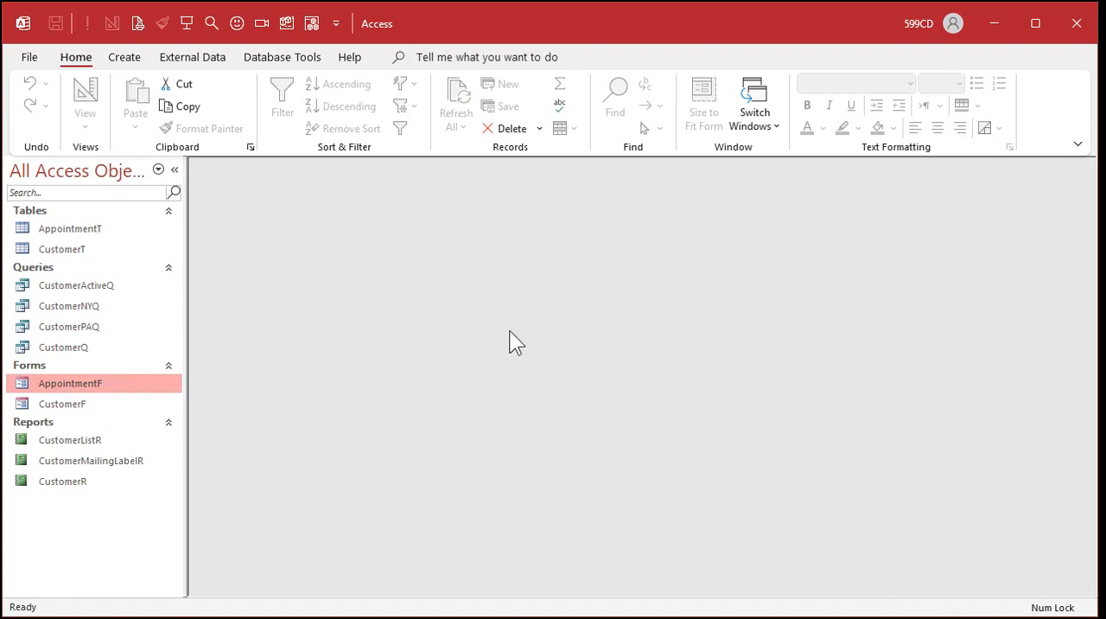
Open AppointmentF and CustomerF in Form View and arrange their windows so both forms can be read together.
double_click(100, 383)
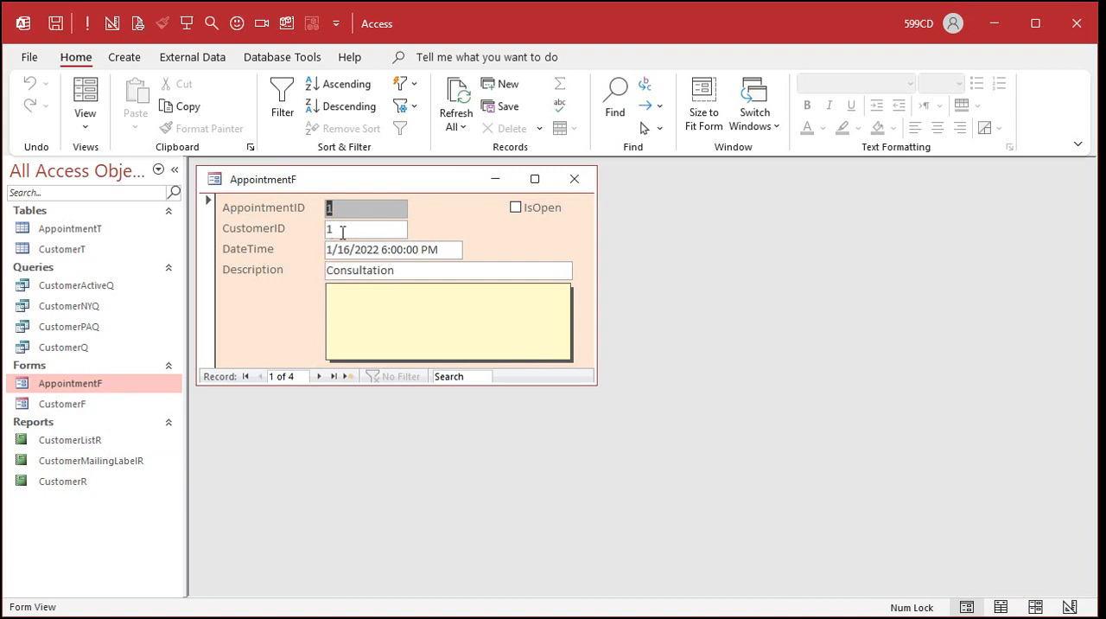
left_click_drag(390, 182, 865, 184)
double_click(99, 403)
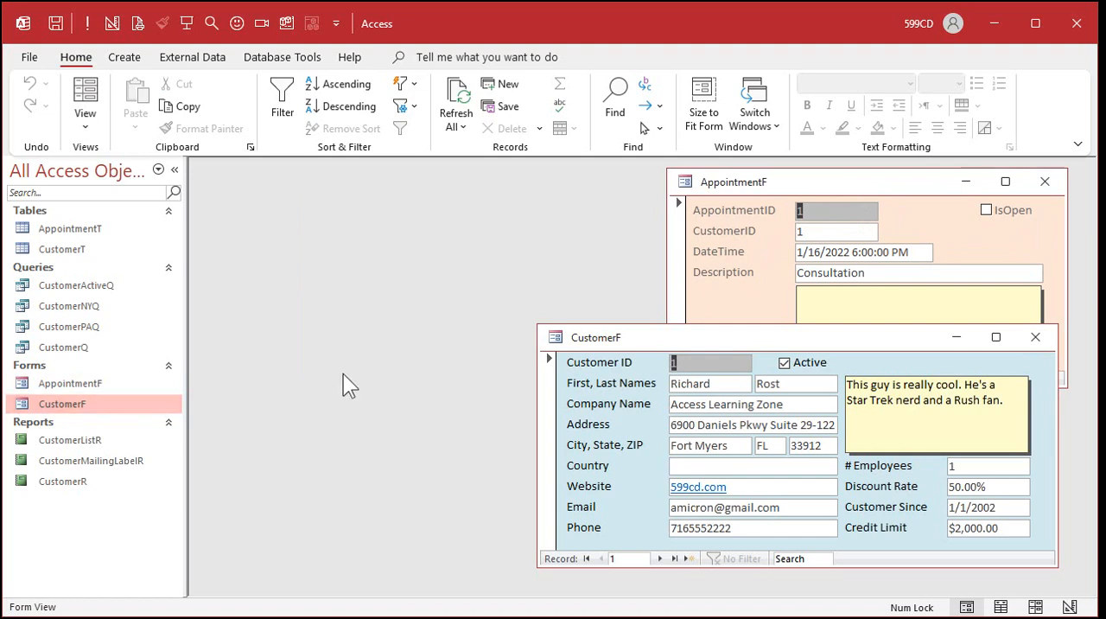
left_click_drag(656, 346, 333, 184)
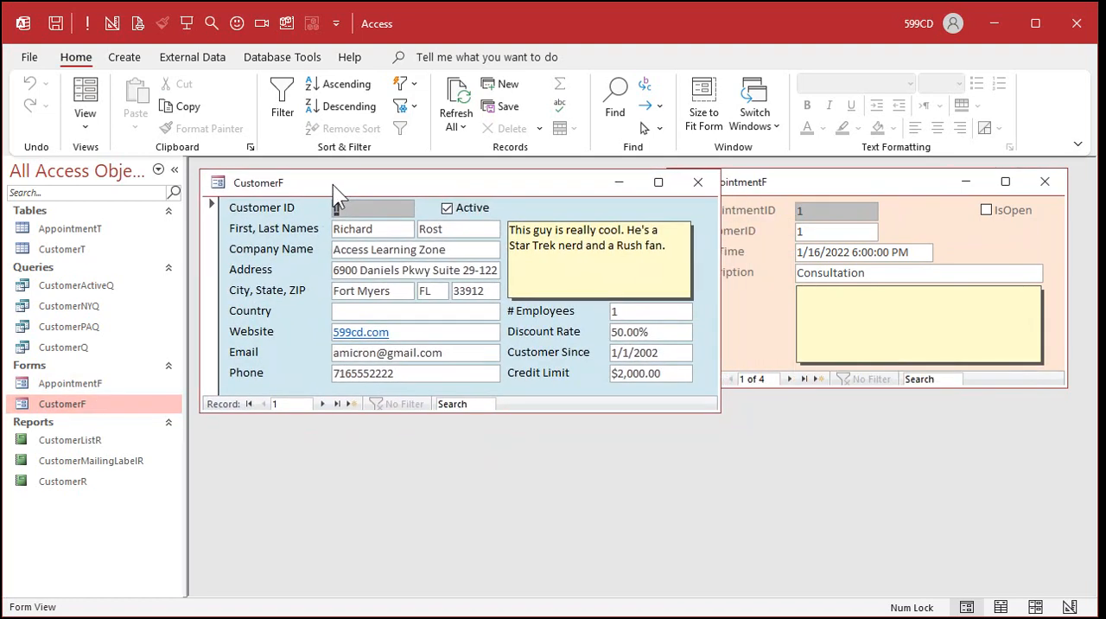
left_click_drag(776, 192, 776, 379)
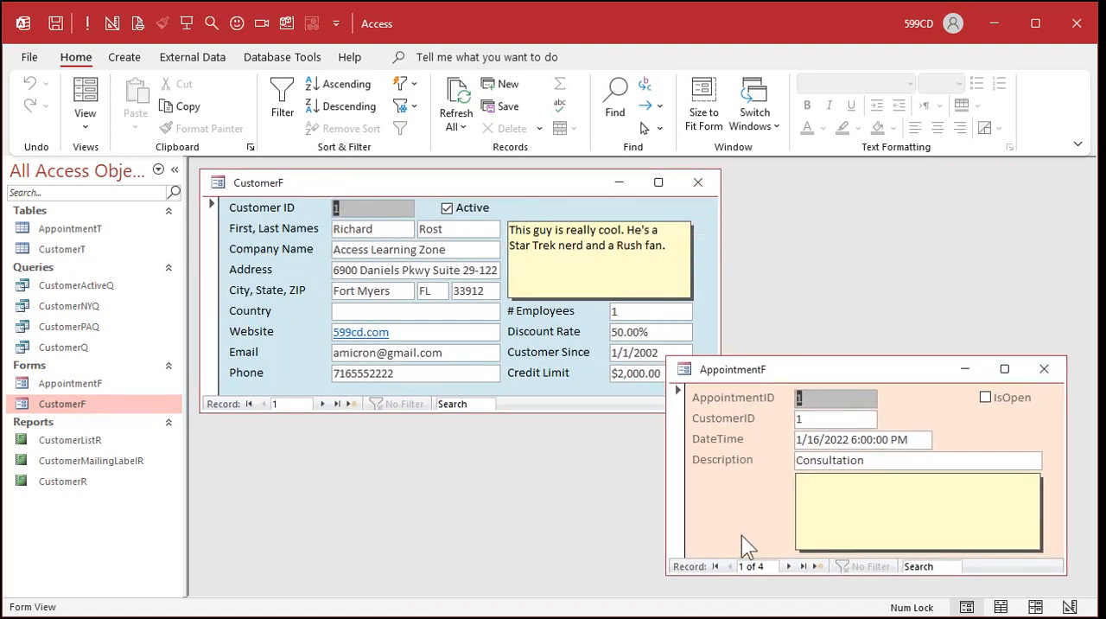
Advance through CustomerF's records to the Pharmacon customer.
left_click(321, 403)
left_click(322, 404)
left_click(321, 403)
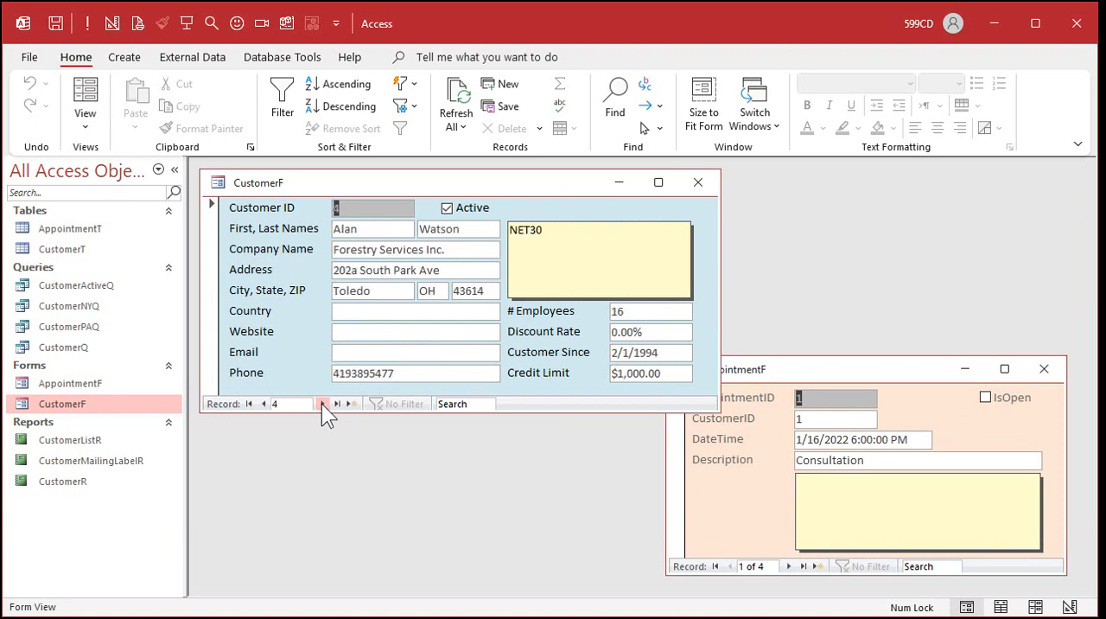
left_click(322, 403)
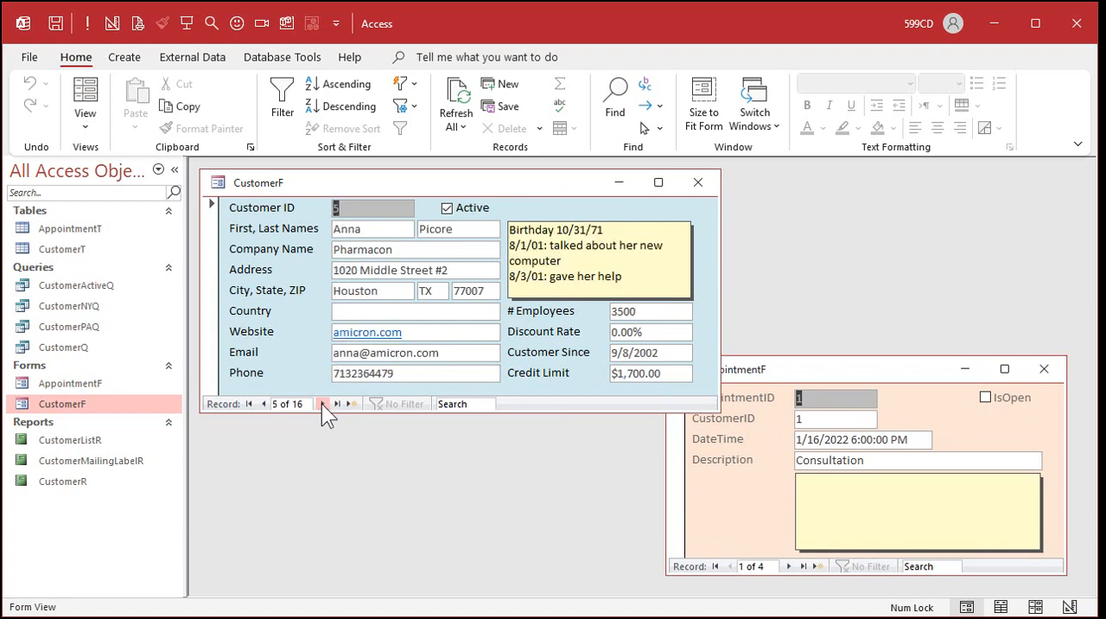
Add a new appointment in AppointmentF with the Pharmacon customer's ID, DateTime 1/22/2022 and Description "Stuff".
left_click(817, 566)
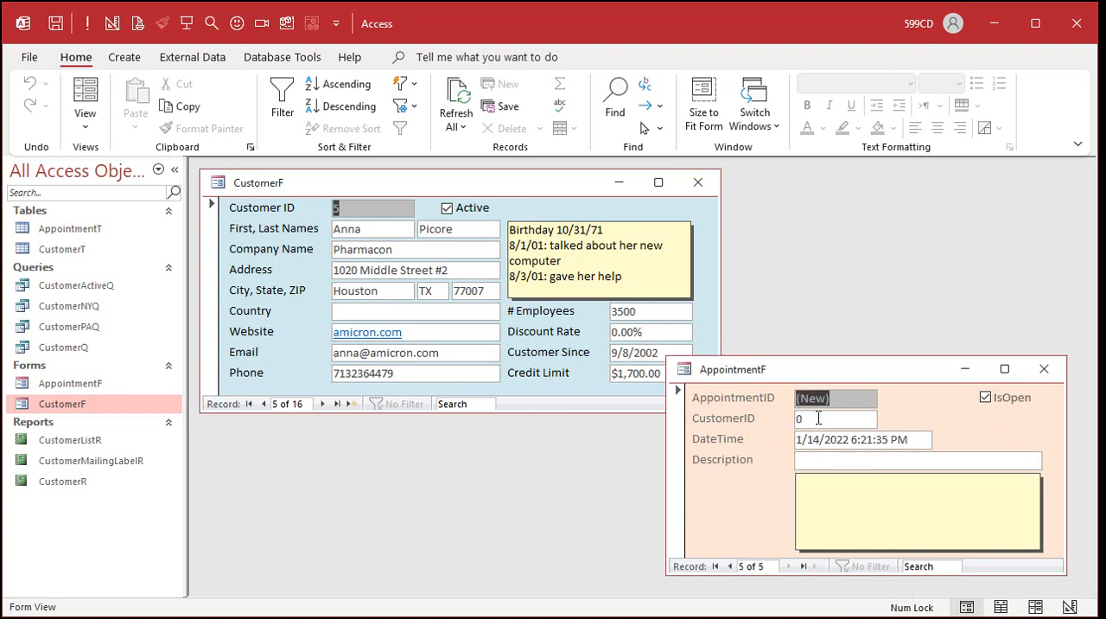
key("Tab")
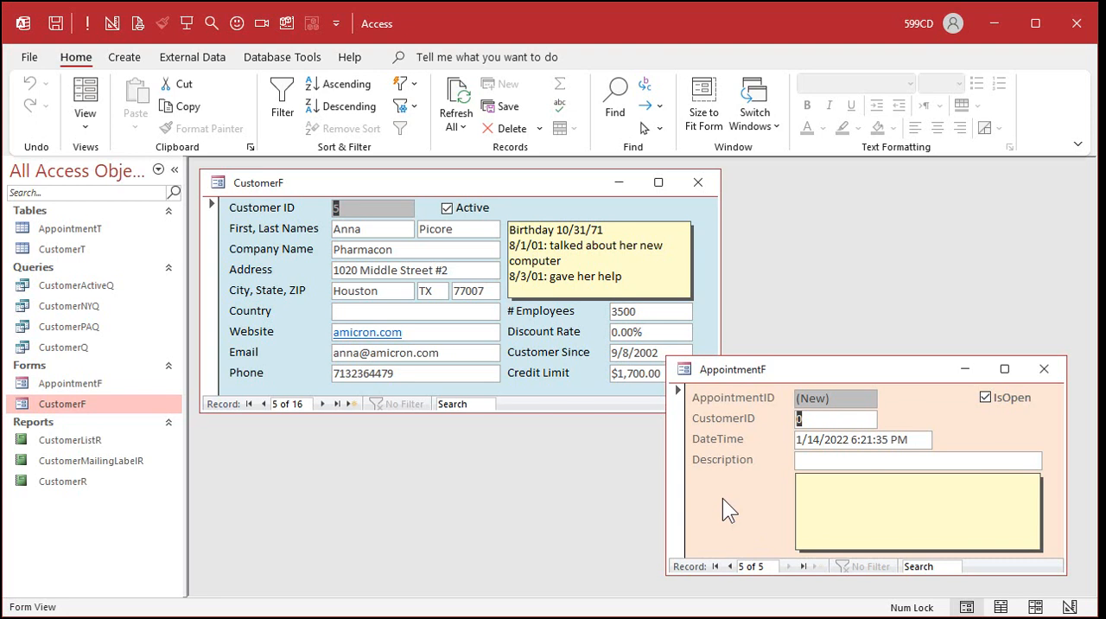
type("5")
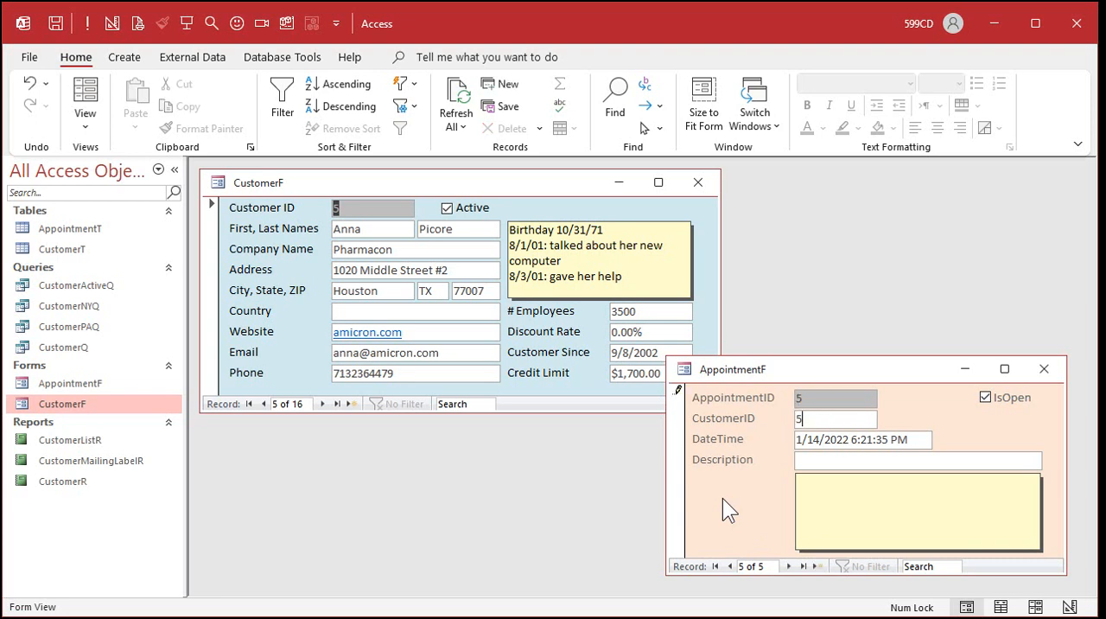
key("Tab")
type("1/22/2022")
key("Tab")
type("Stuff")
key("Tab")
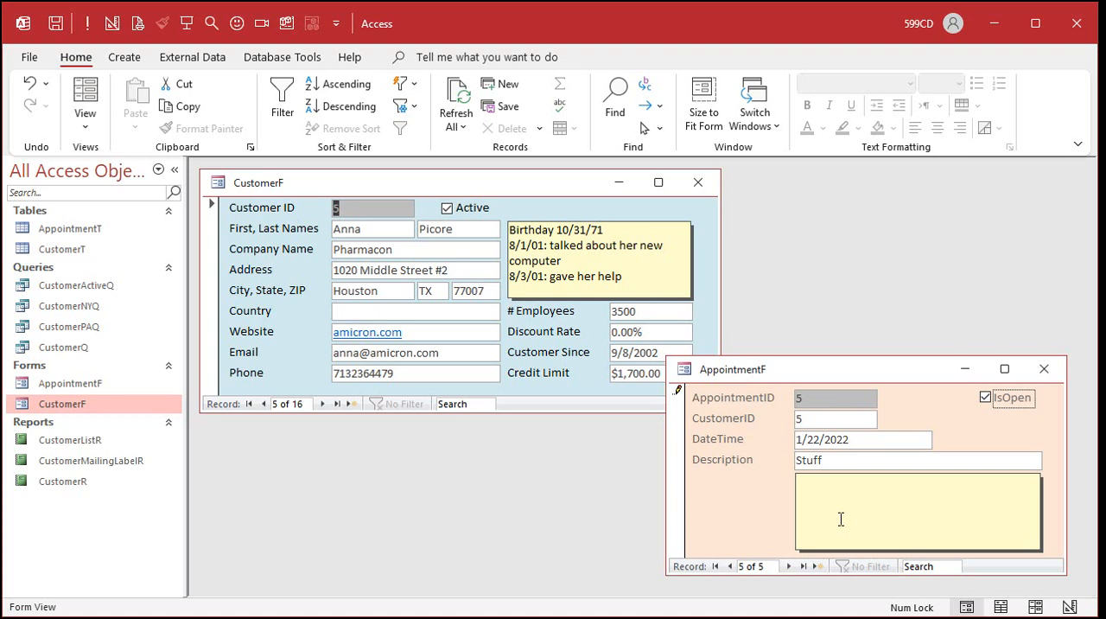
Close CustomerF, switch AppointmentF to Design View and enlarge its window to show the whole Detail section.
left_click(698, 182)
left_click_drag(844, 367, 405, 192)
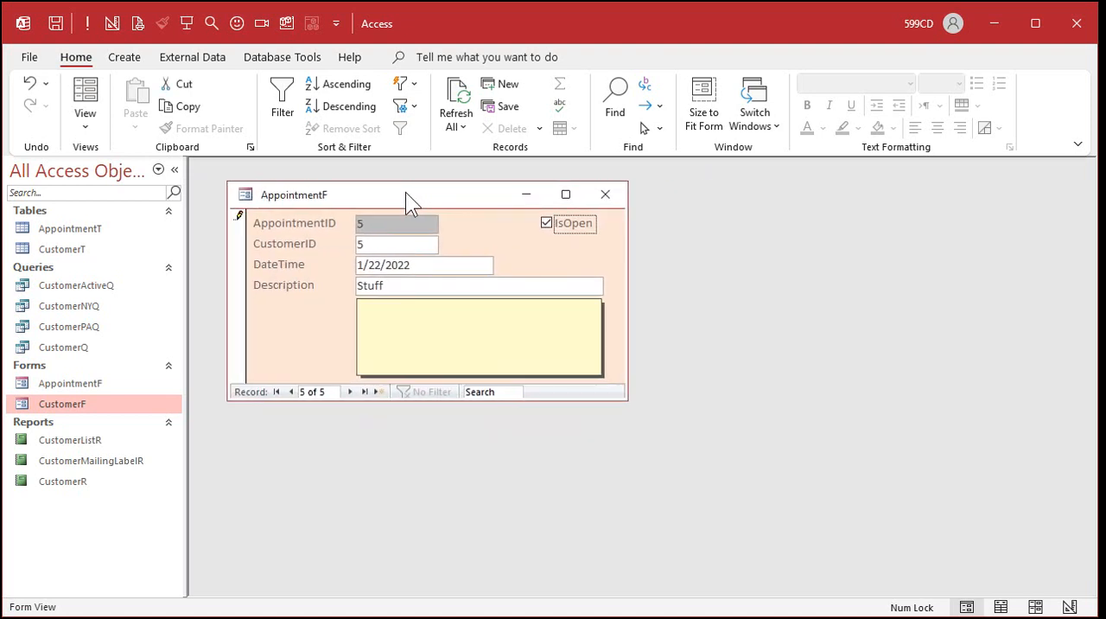
right_click(405, 192)
left_click(466, 330)
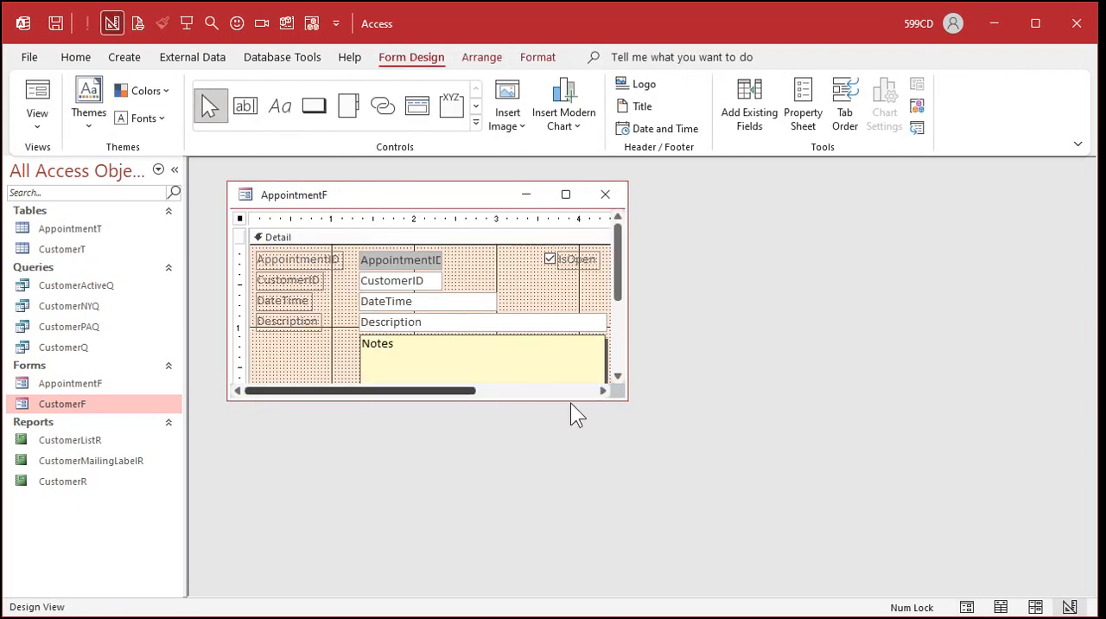
left_click_drag(627, 408, 796, 517)
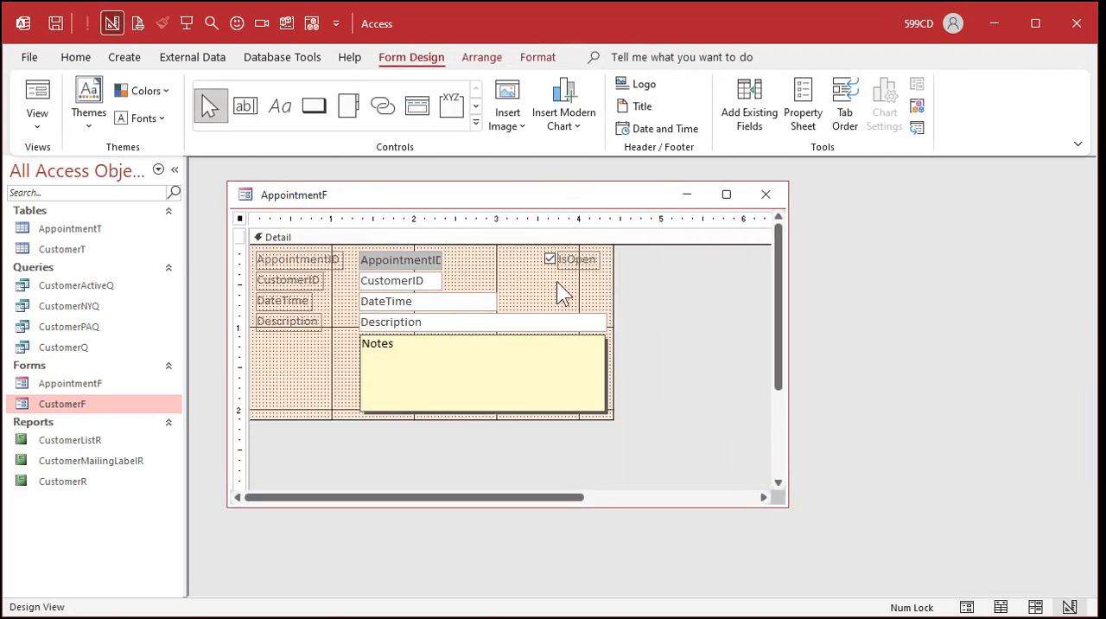
Replace AppointmentF's CustomerID text box and label with a combo box placed between AppointmentID and DateTime.
left_click(402, 283)
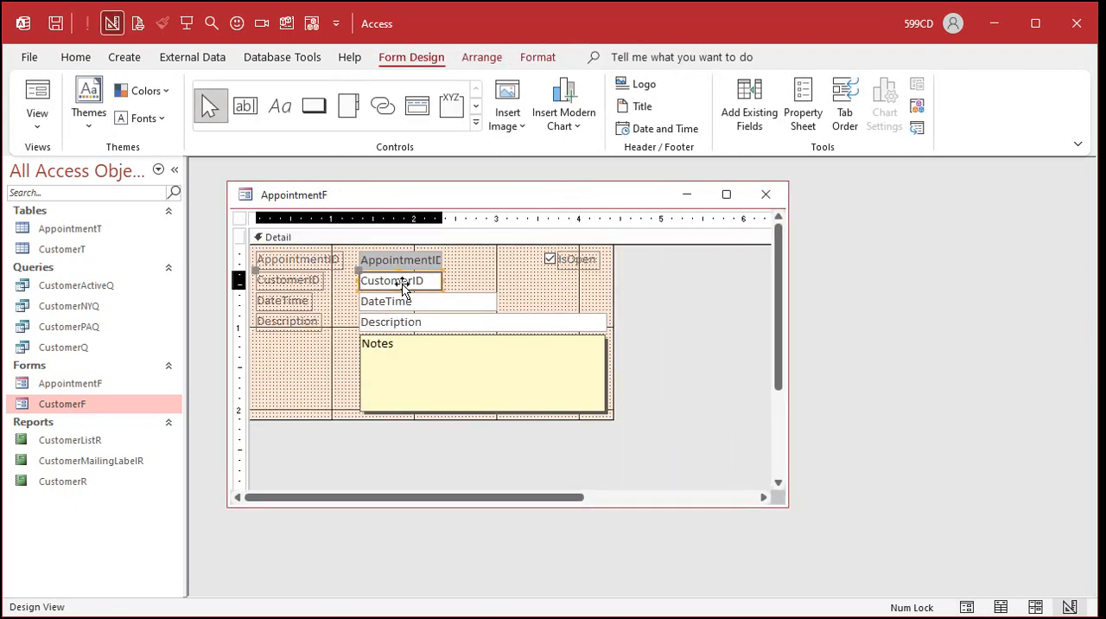
key("Delete")
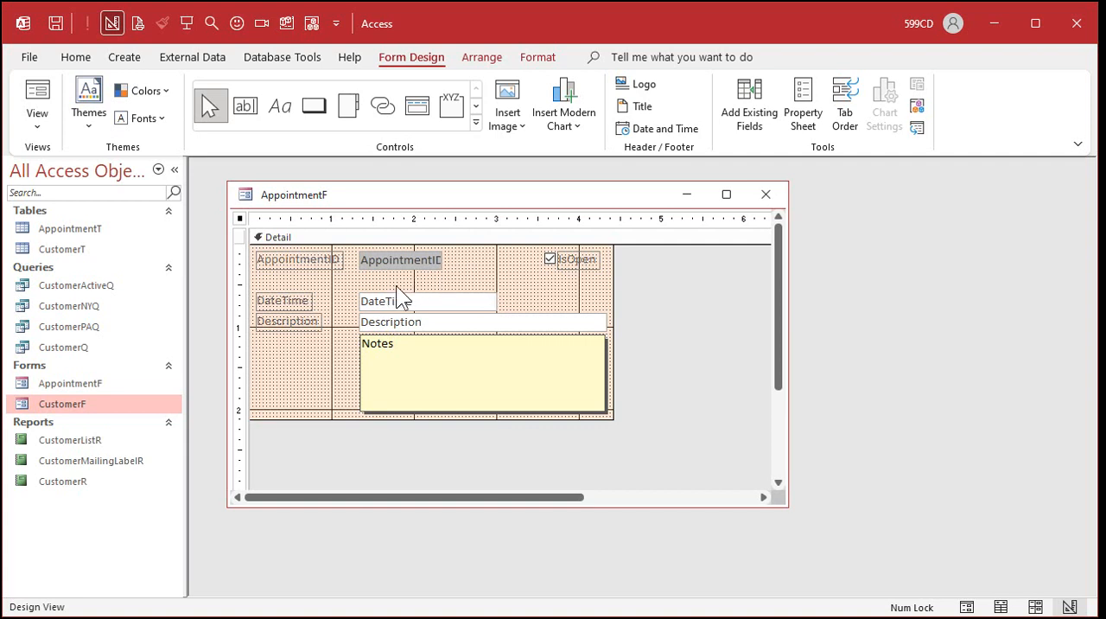
left_click(475, 124)
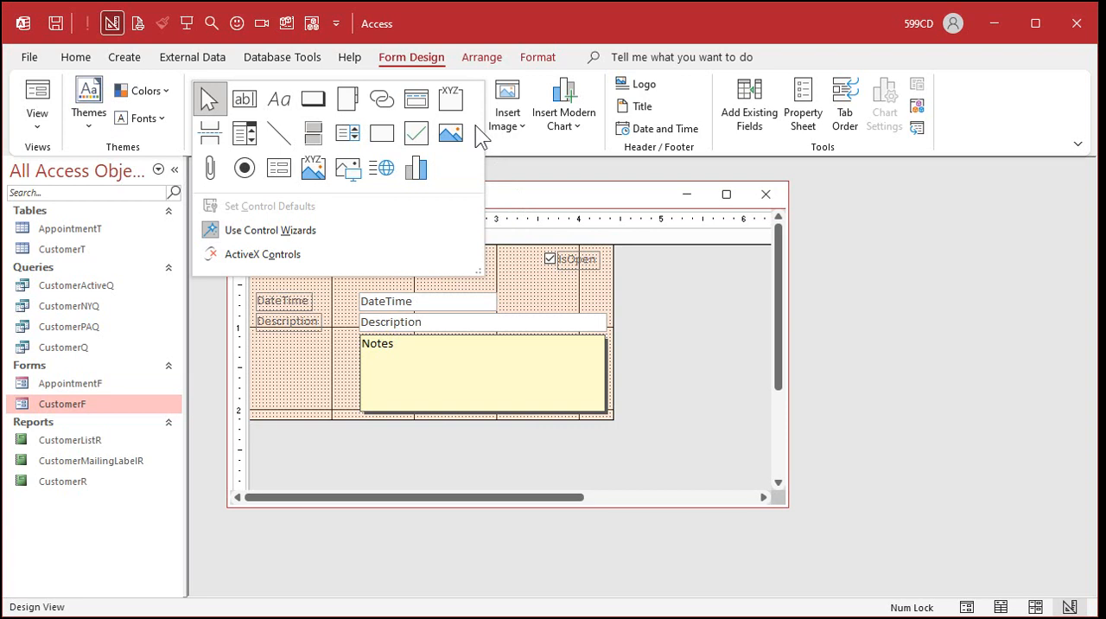
left_click(252, 131)
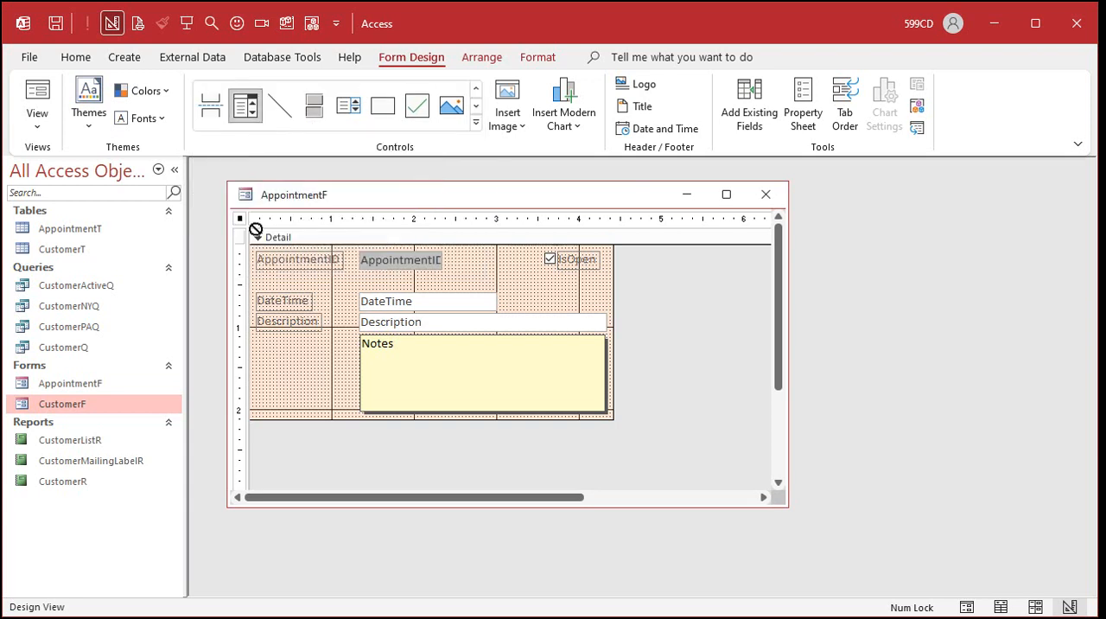
left_click(361, 272)
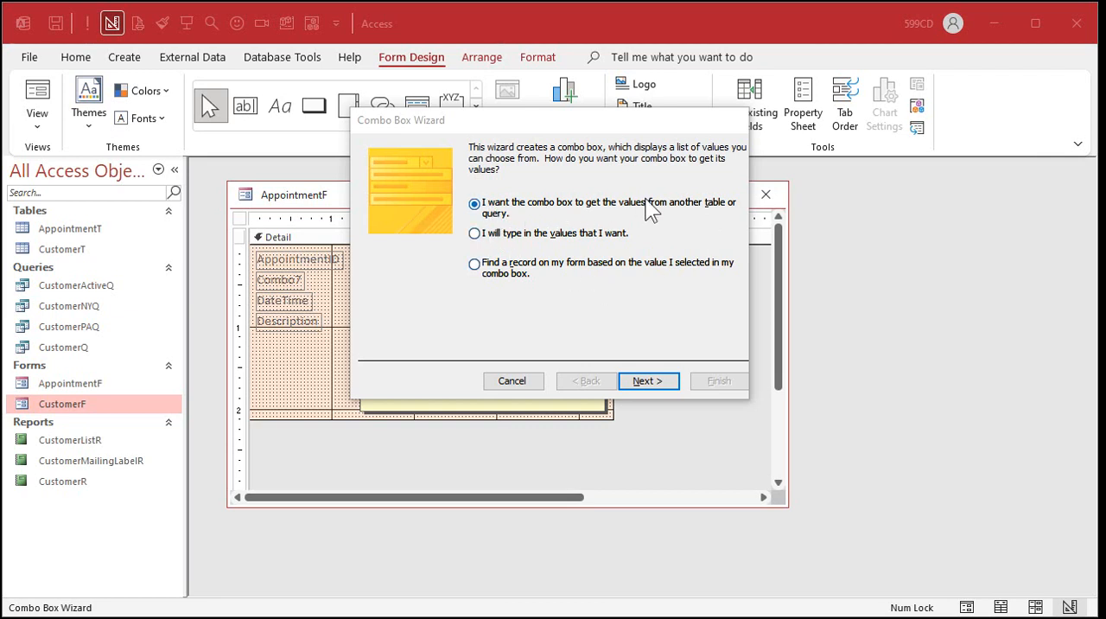
Set the combo box to get its values from another table or query, using the CustomerT table.
left_click(656, 380)
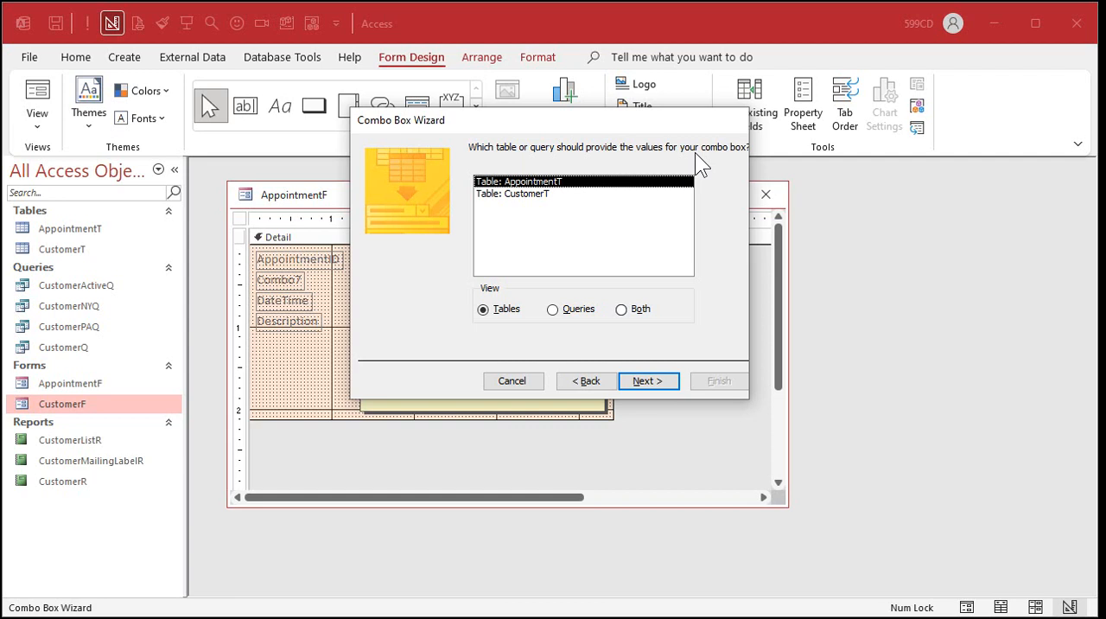
left_click(532, 195)
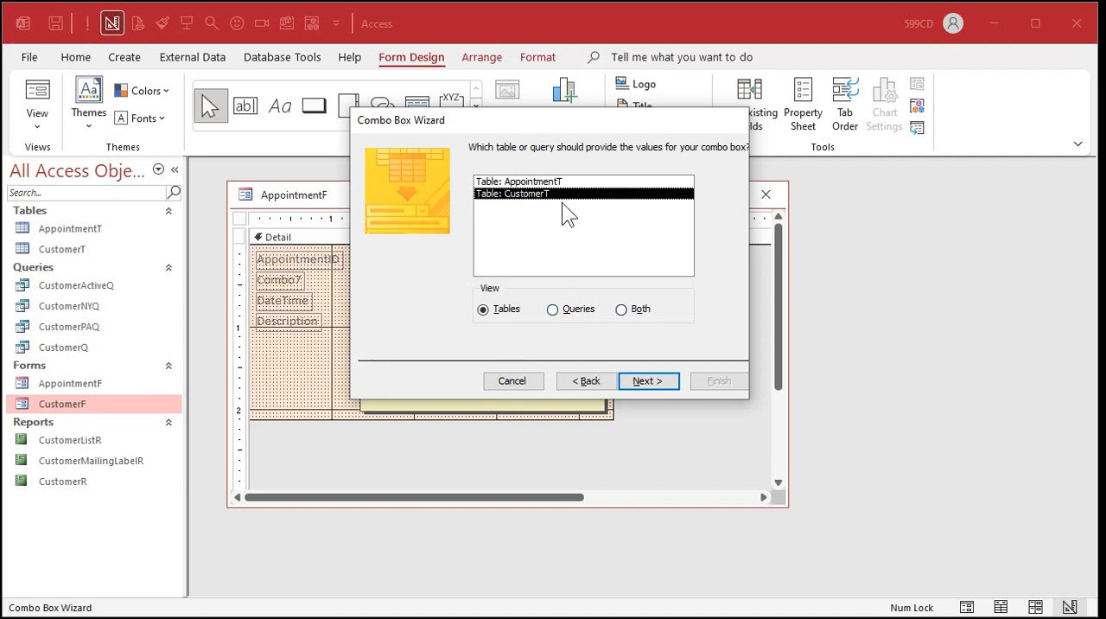
left_click(656, 384)
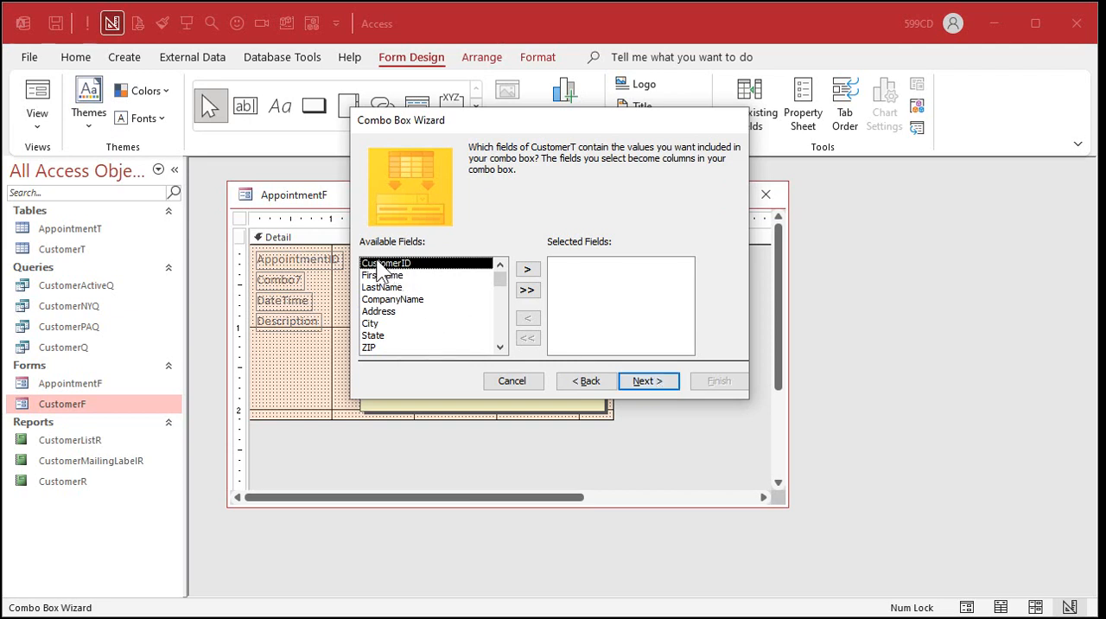
Include the CustomerID, LastName and FirstName fields, in that order, as the combo box's columns.
left_click(527, 270)
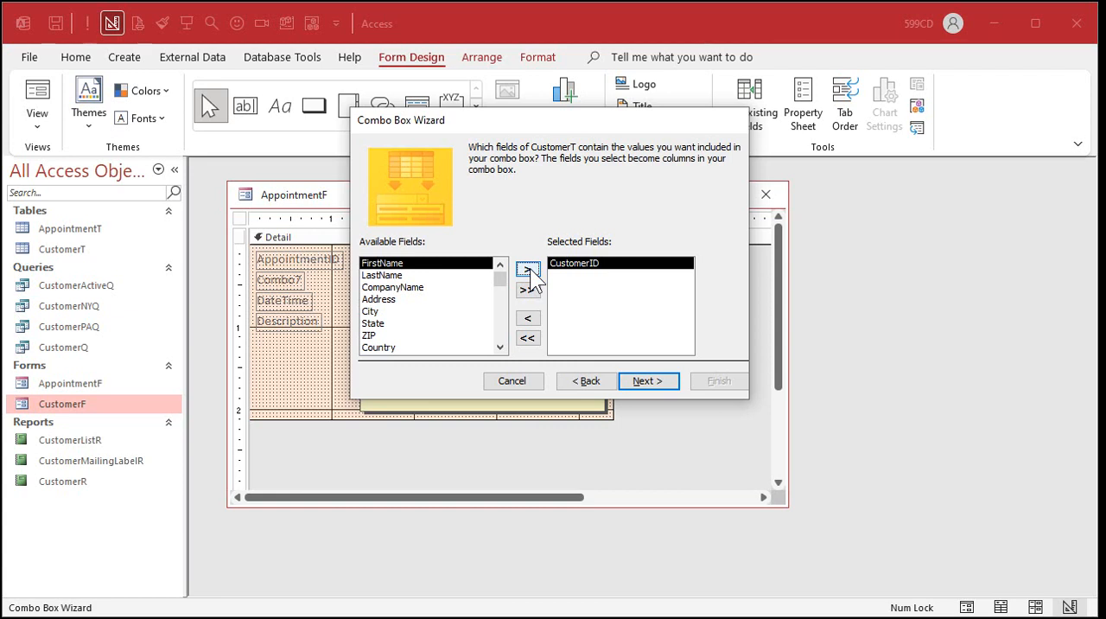
left_click(378, 276)
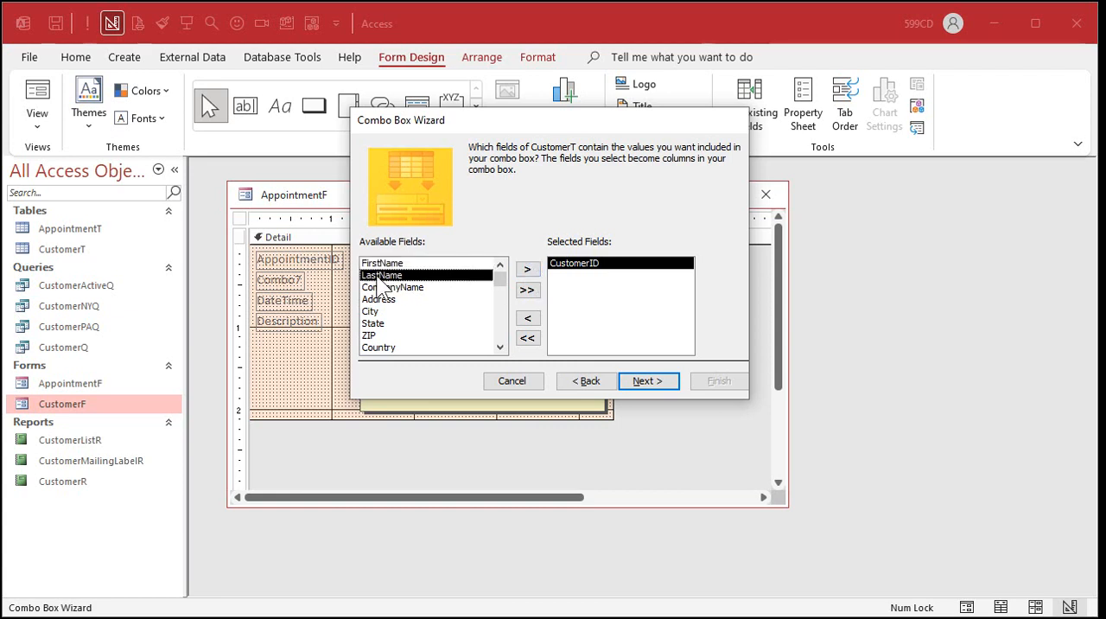
double_click(377, 276)
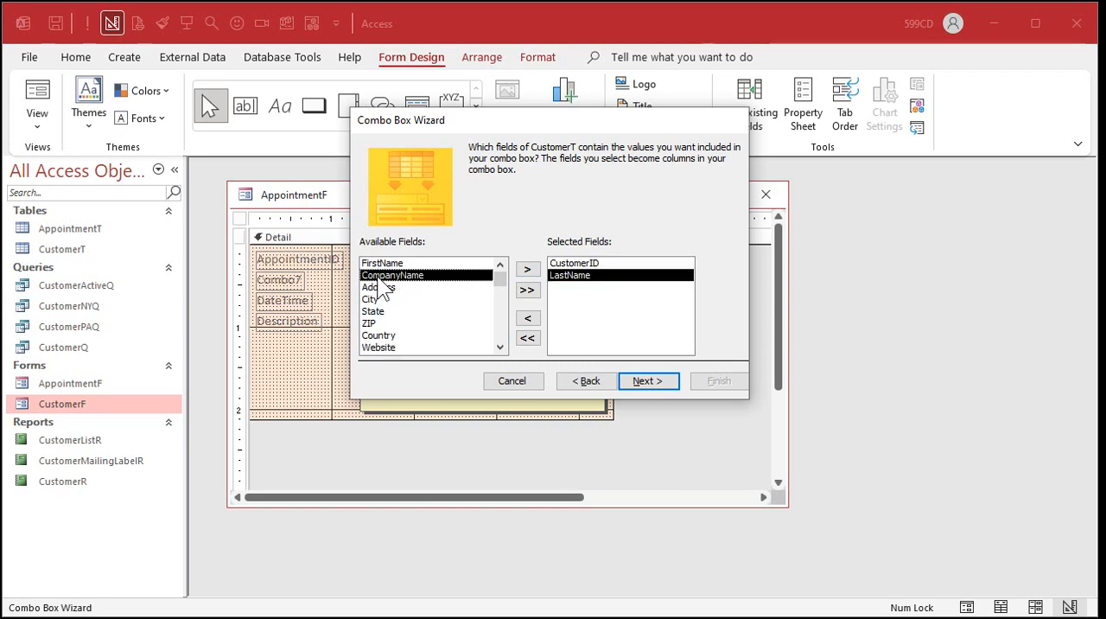
double_click(424, 265)
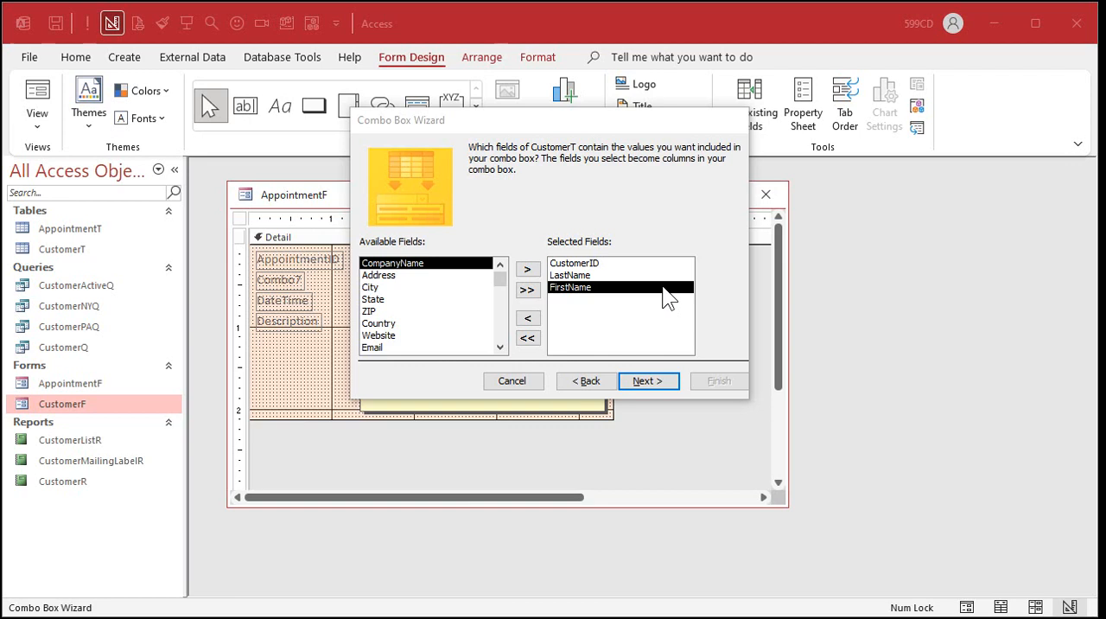
left_click(657, 381)
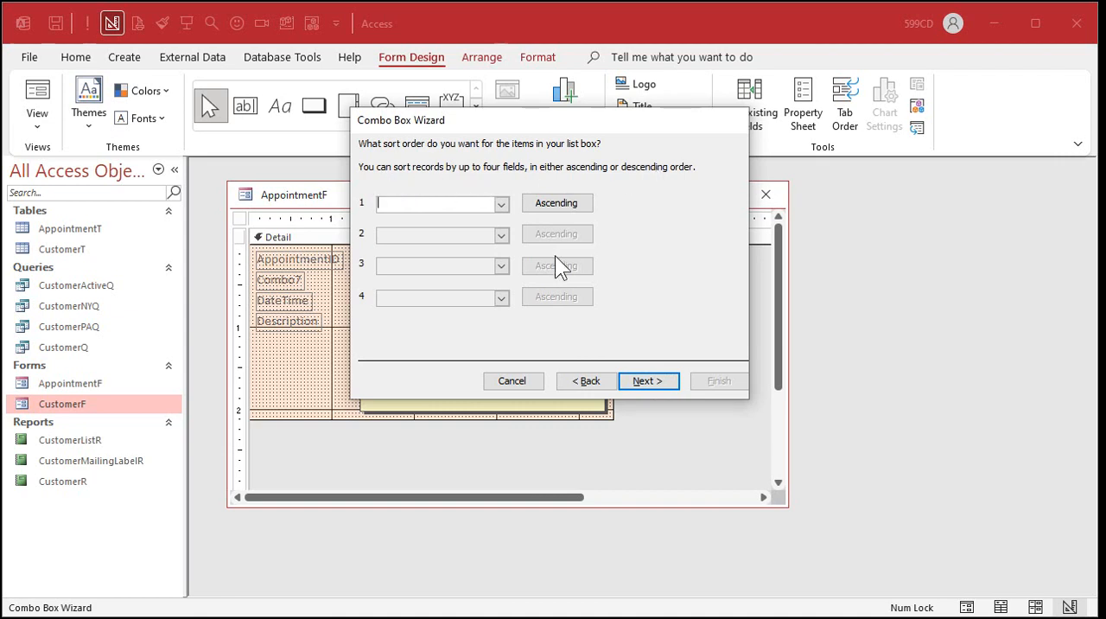
Sort the combo box's items by LastName, then by FirstName, both in ascending order.
left_click(502, 206)
left_click(480, 247)
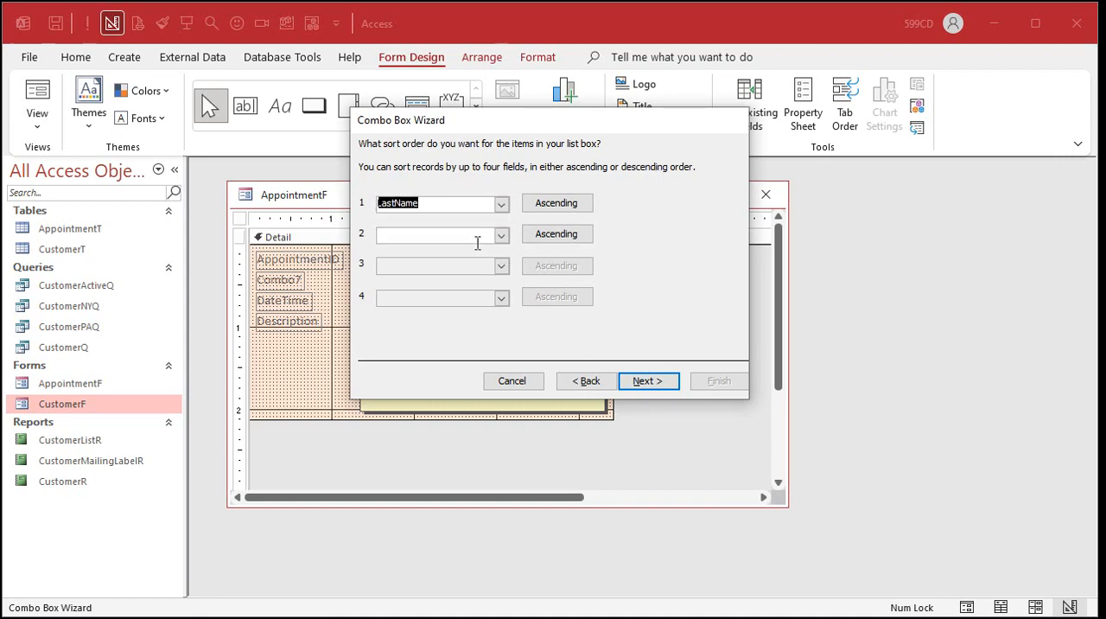
left_click(501, 237)
left_click(492, 287)
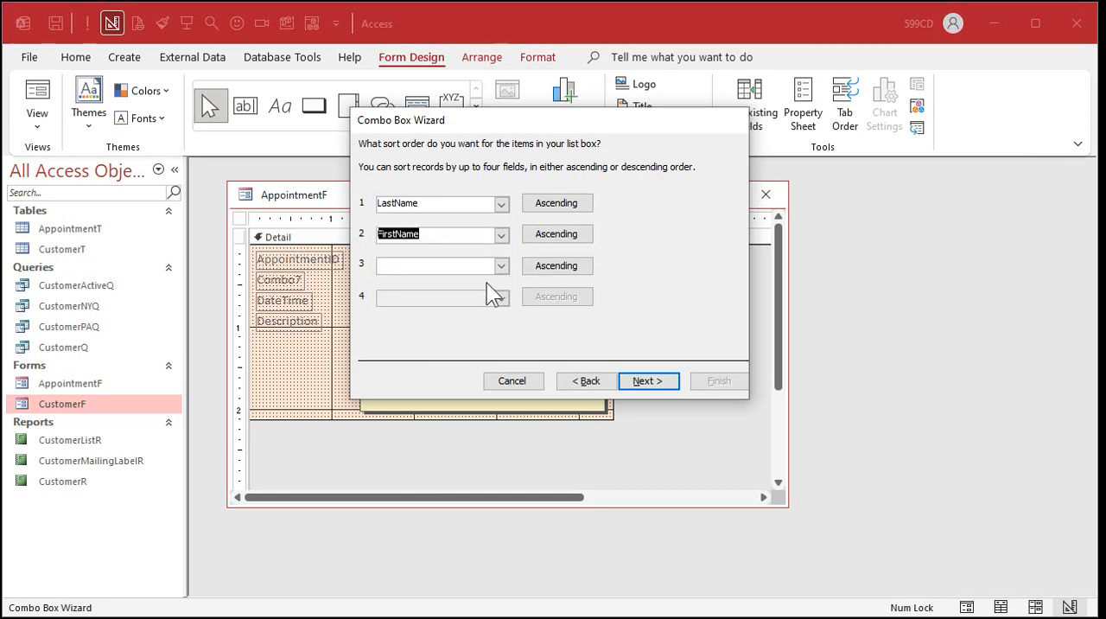
left_click(651, 381)
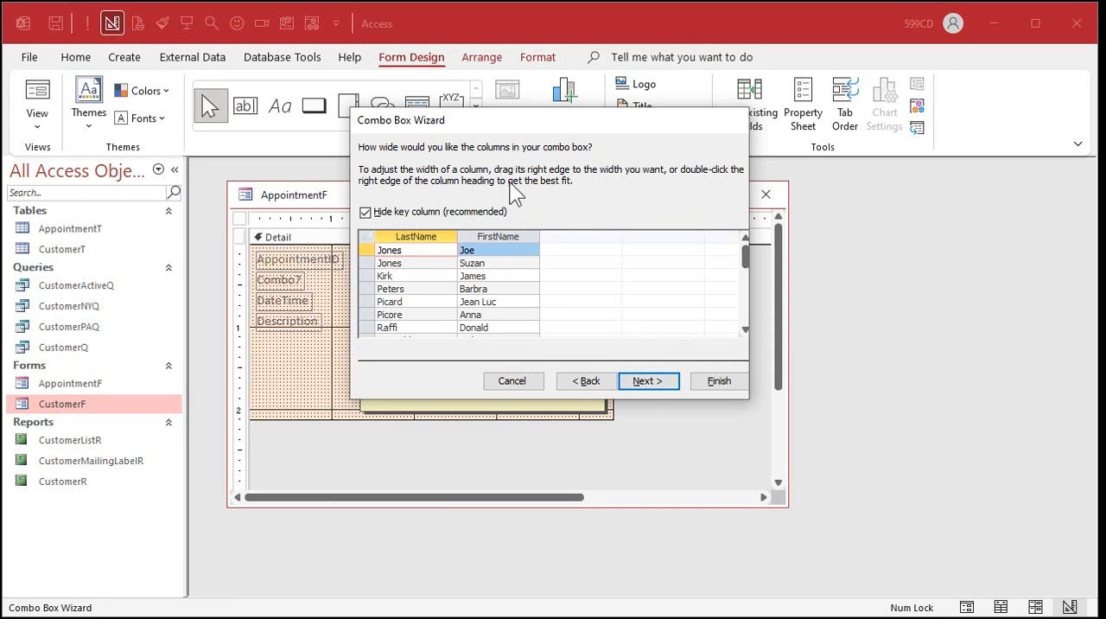
Keep the key column hidden and narrow the LastName and FirstName columns to about 0.74 and 0.67 inches.
left_click(365, 213)
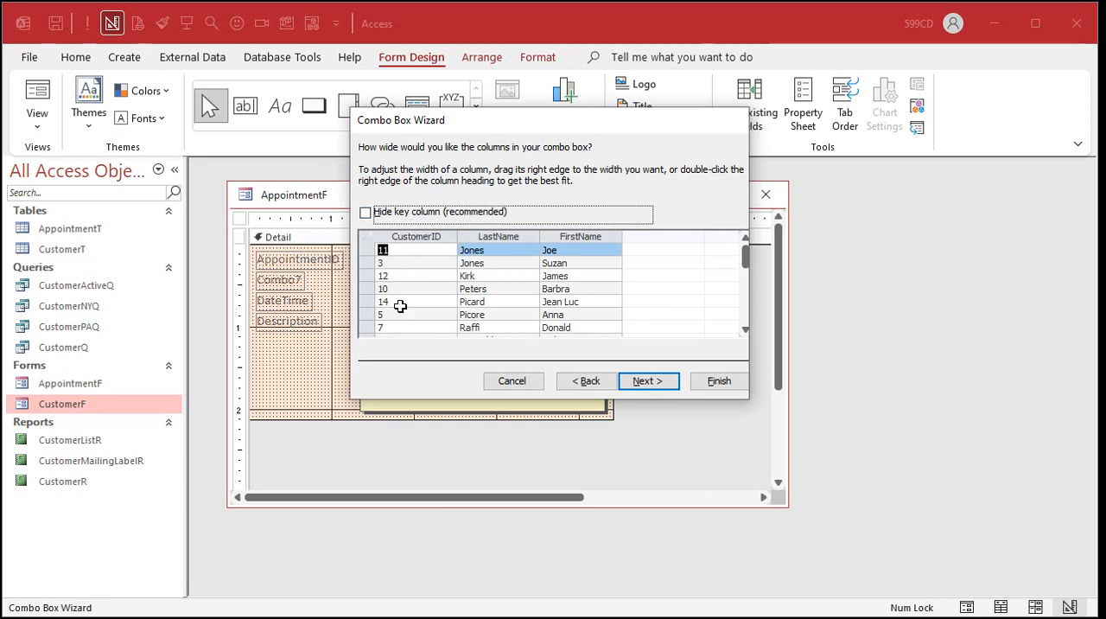
left_click(365, 213)
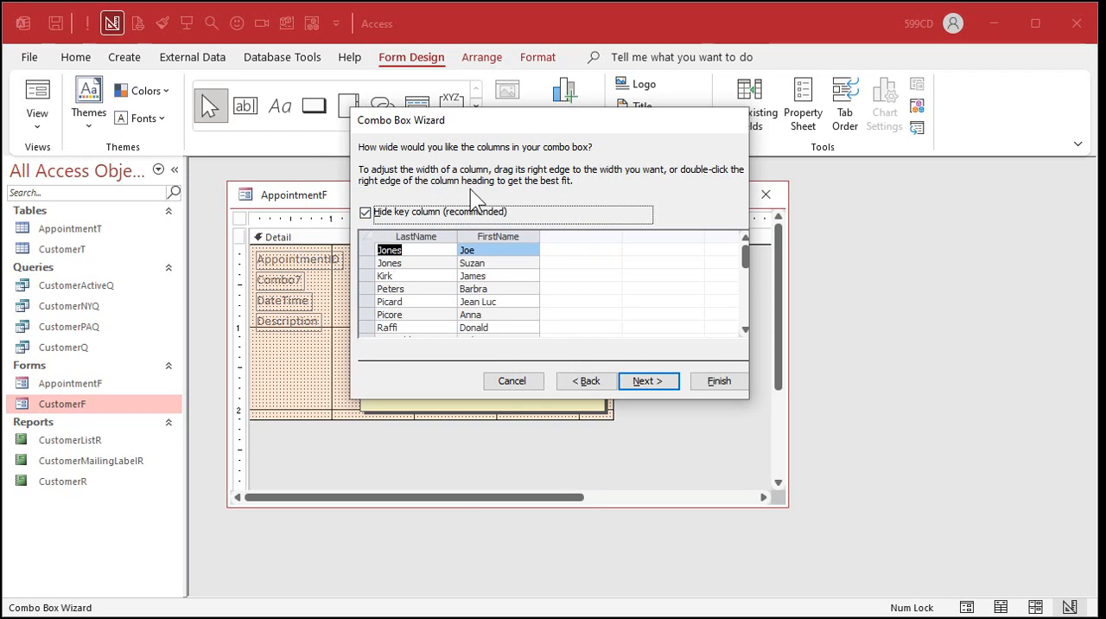
left_click_drag(457, 236, 425, 236)
left_click_drag(507, 236, 435, 236)
scroll(446, 268, "down", 2)
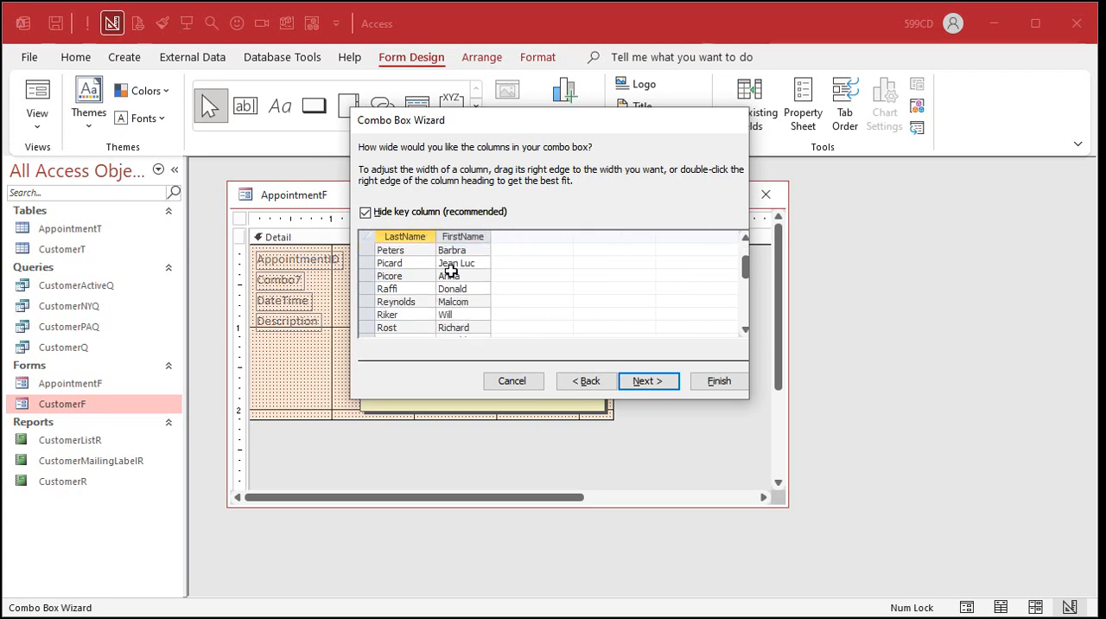
scroll(450, 270, "down", 1)
scroll(450, 270, "up", 3)
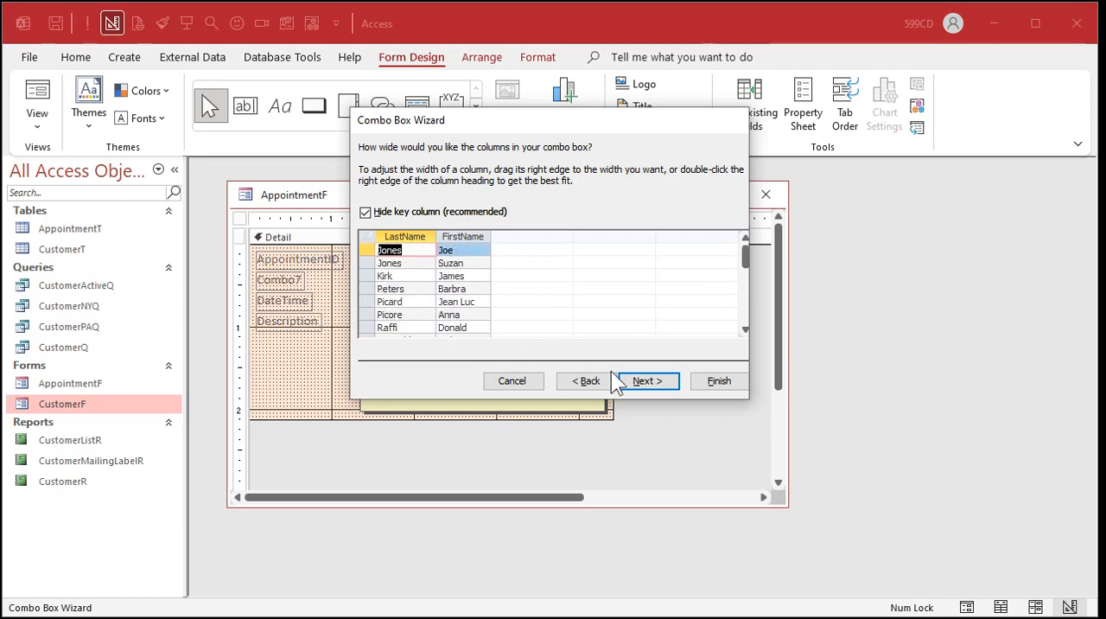
left_click(648, 381)
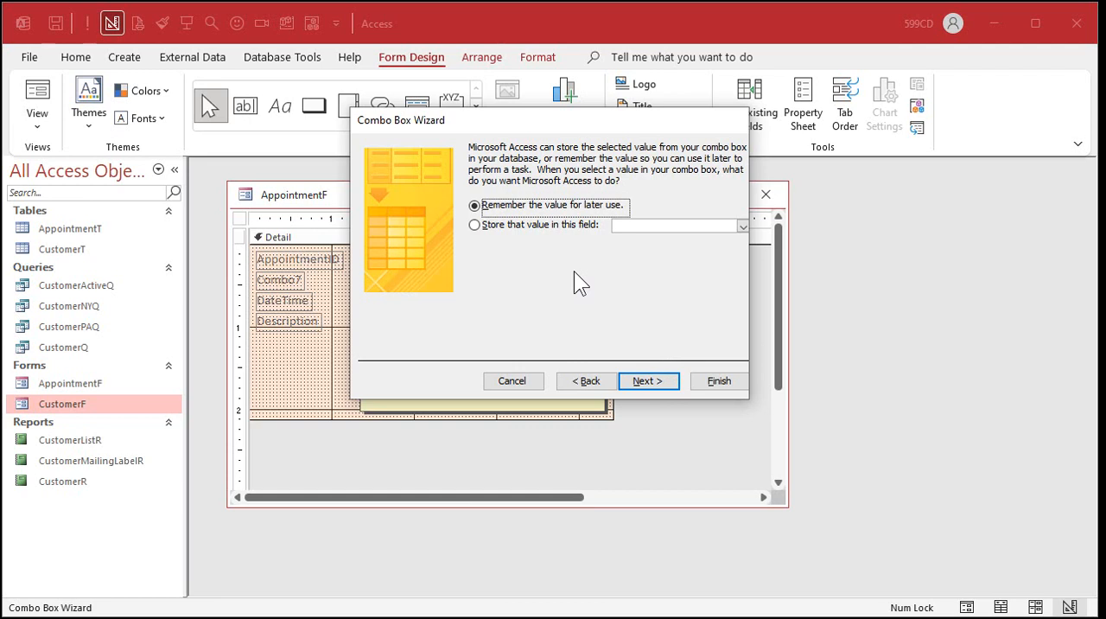
Set the combo box to store its selected value in the CustomerID field.
left_click(497, 235)
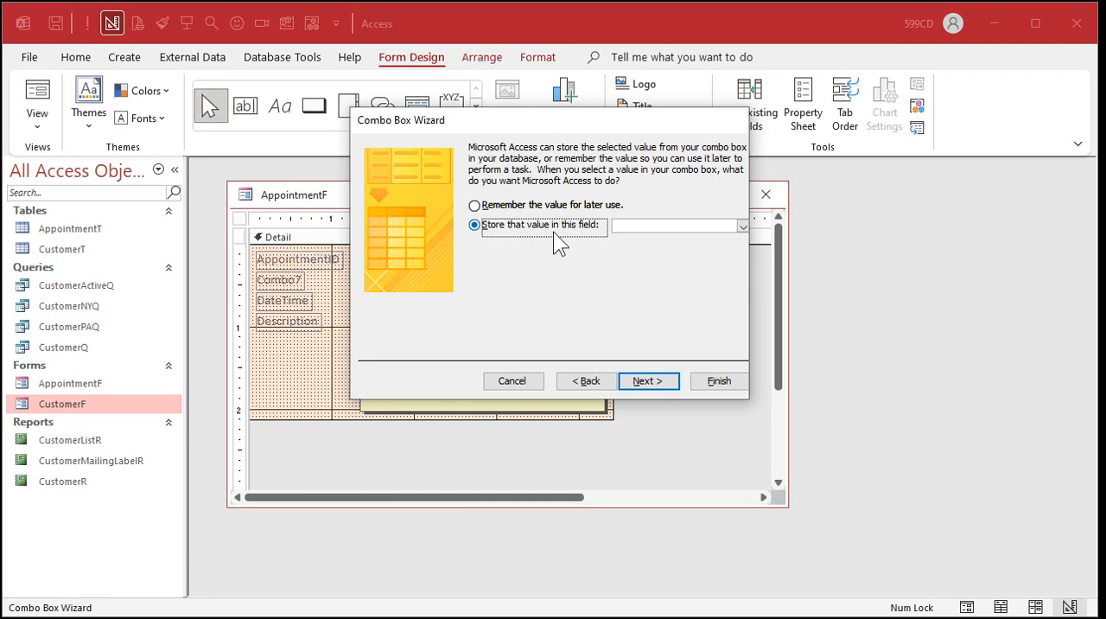
left_click(743, 225)
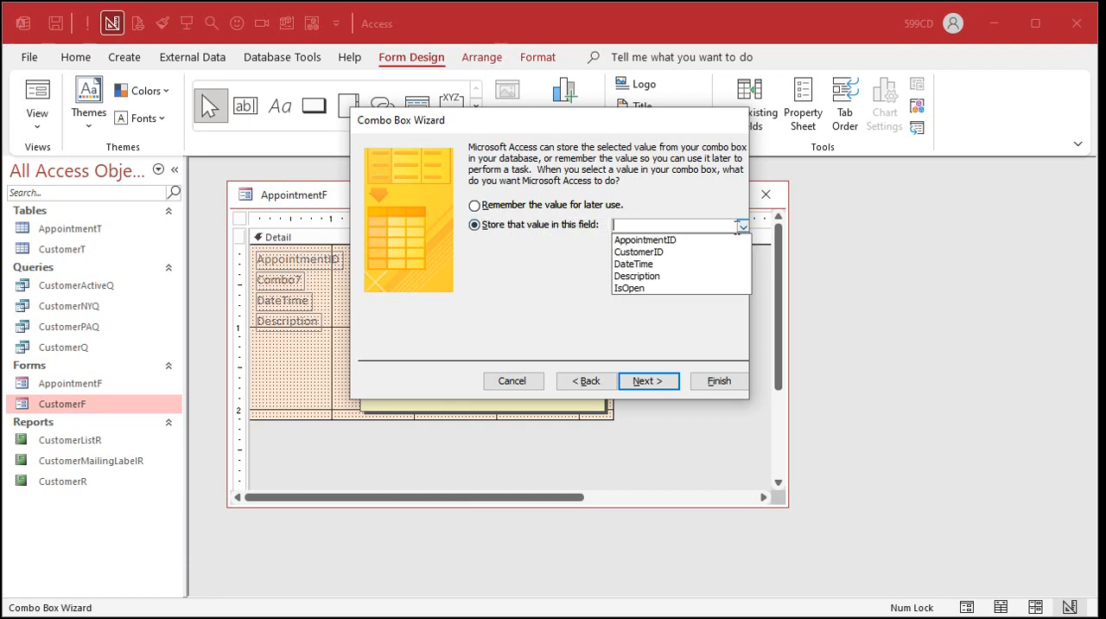
left_click(686, 254)
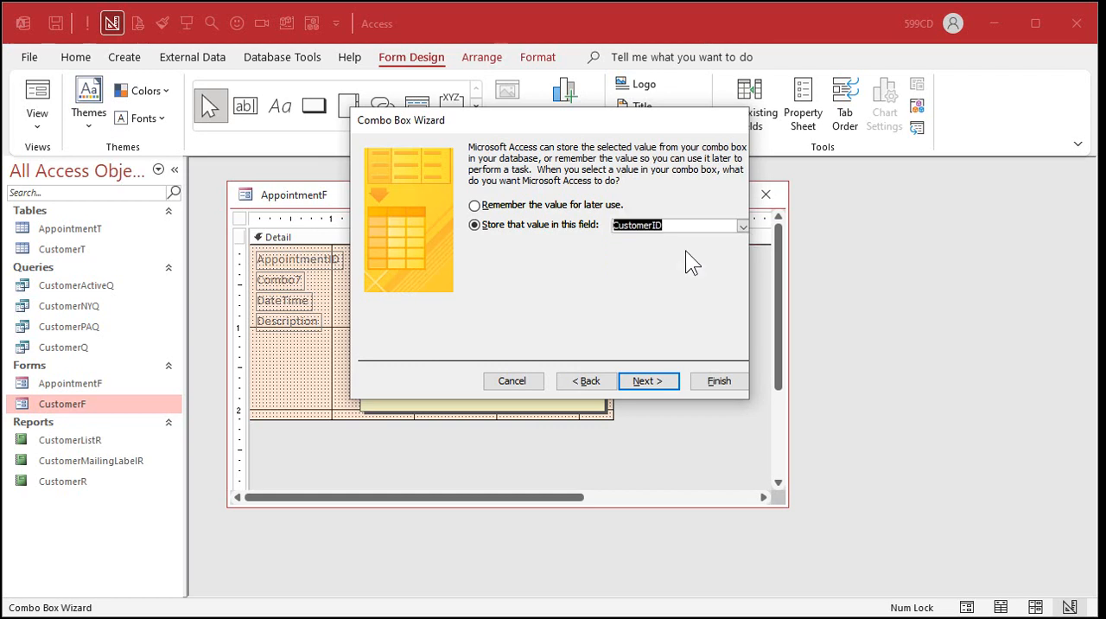
left_click(649, 381)
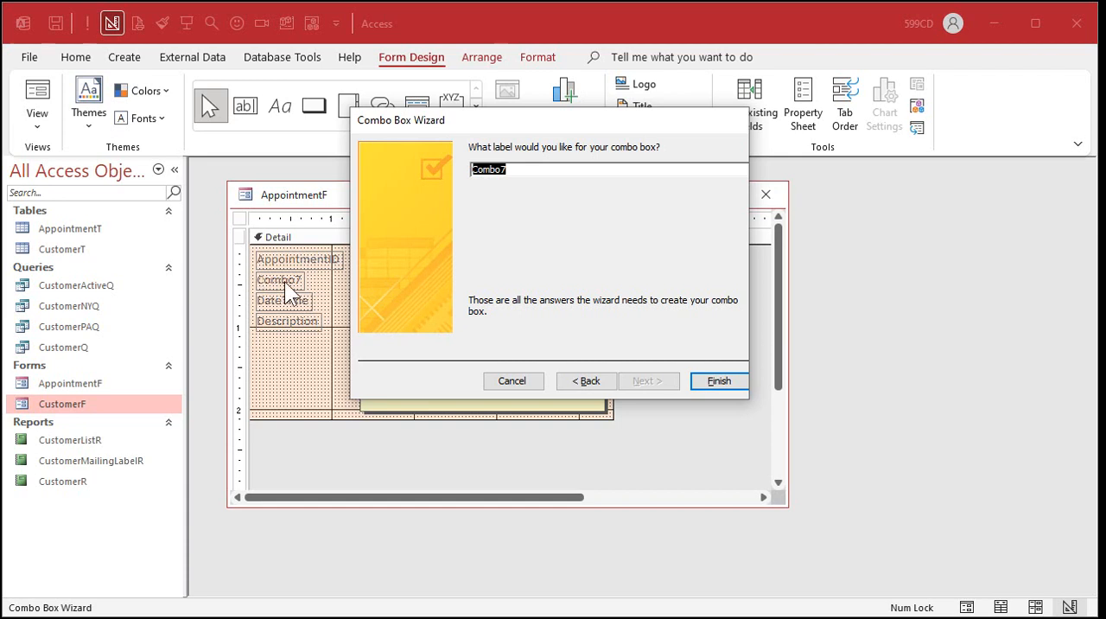
Label the combo box Customer, complete the wizard and widen the box to about 1.67 inches, matching DateTime.
type("Customer")
left_click(721, 381)
left_click_drag(441, 280, 496, 278)
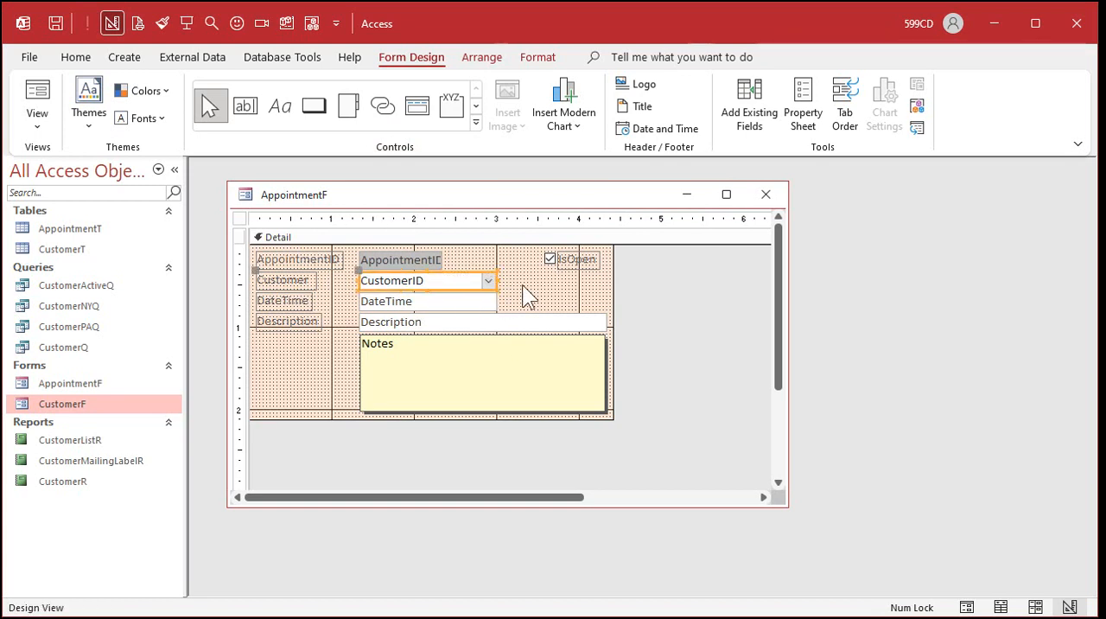
left_click(558, 294)
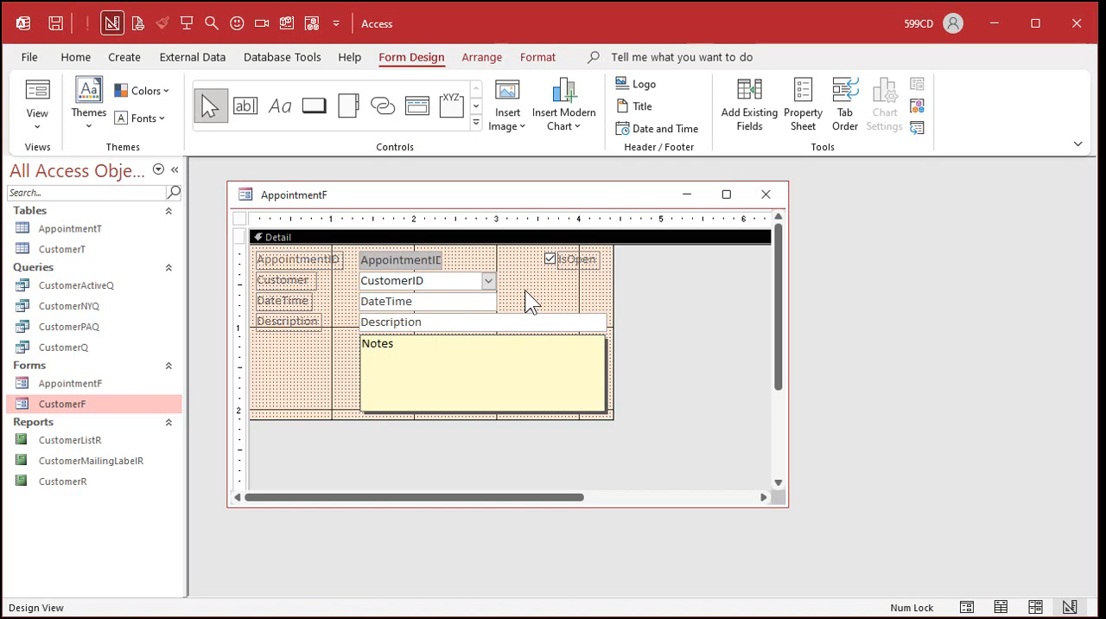
Close AppointmentF, reopen it in Form View and look at the choices in its Customer combo box.
left_click(765, 193)
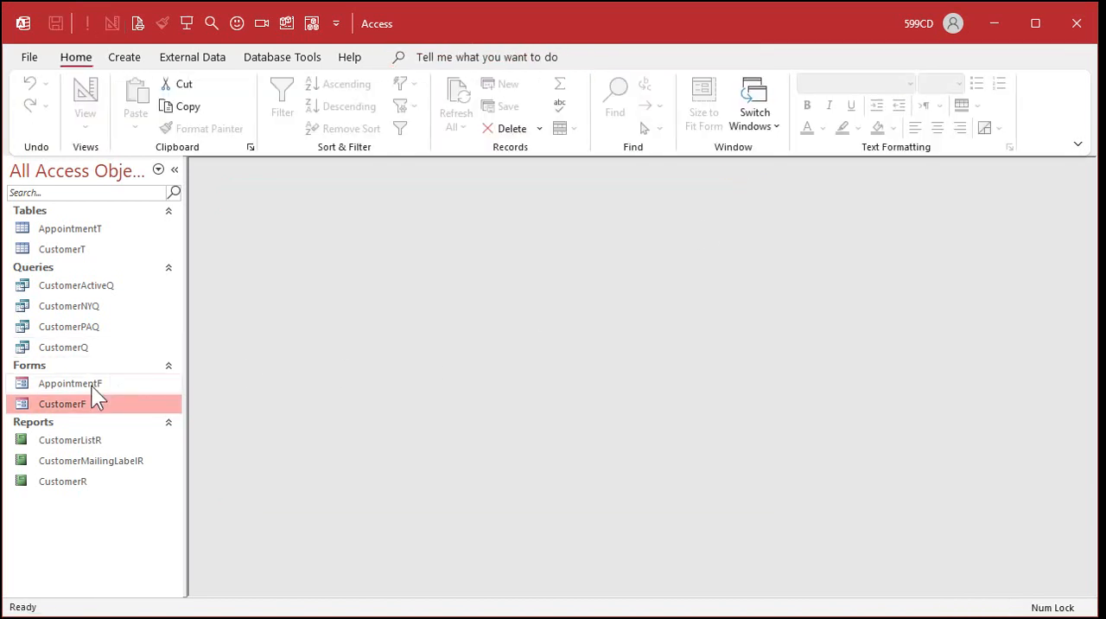
double_click(91, 384)
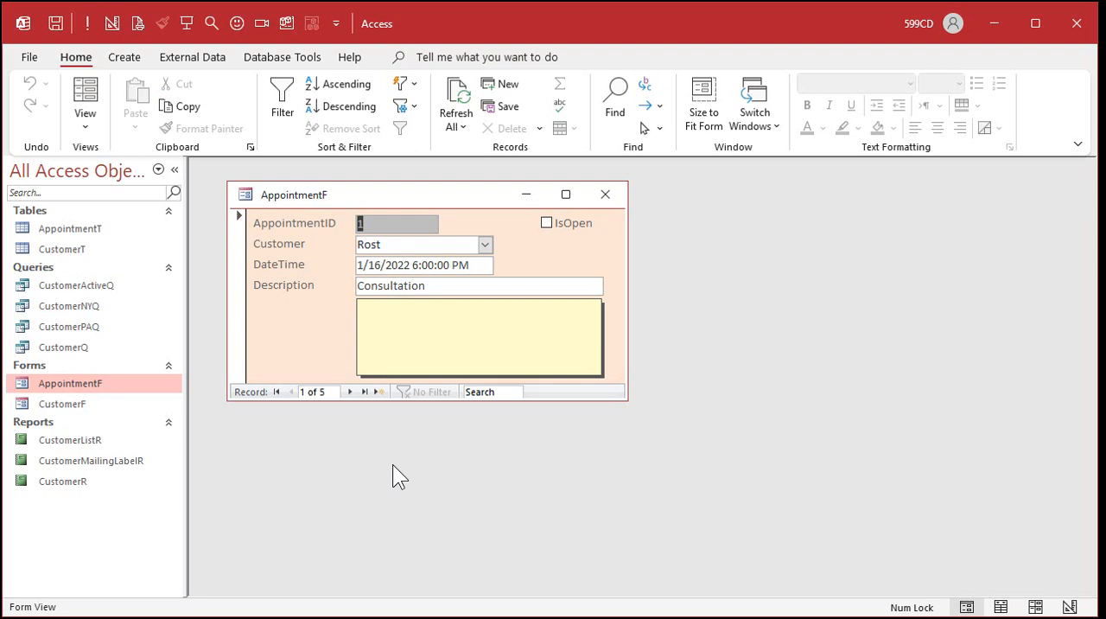
left_click(485, 245)
left_click(485, 246)
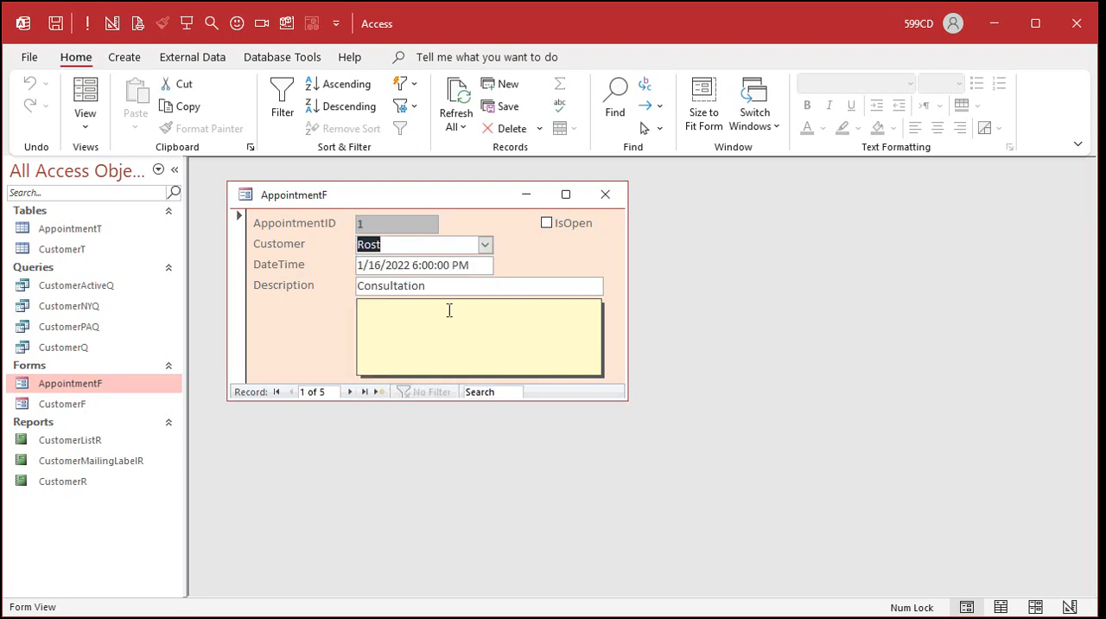
Step forward through the appointment records and back to the first, checking the customer shown in each.
left_click(350, 392)
left_click(351, 392)
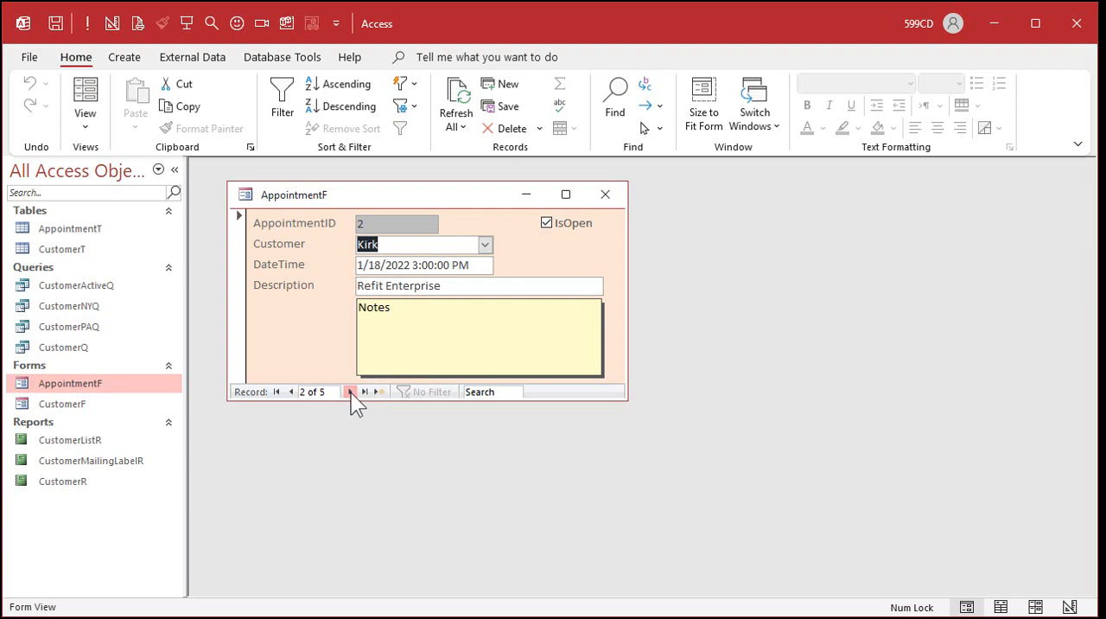
left_click(350, 391)
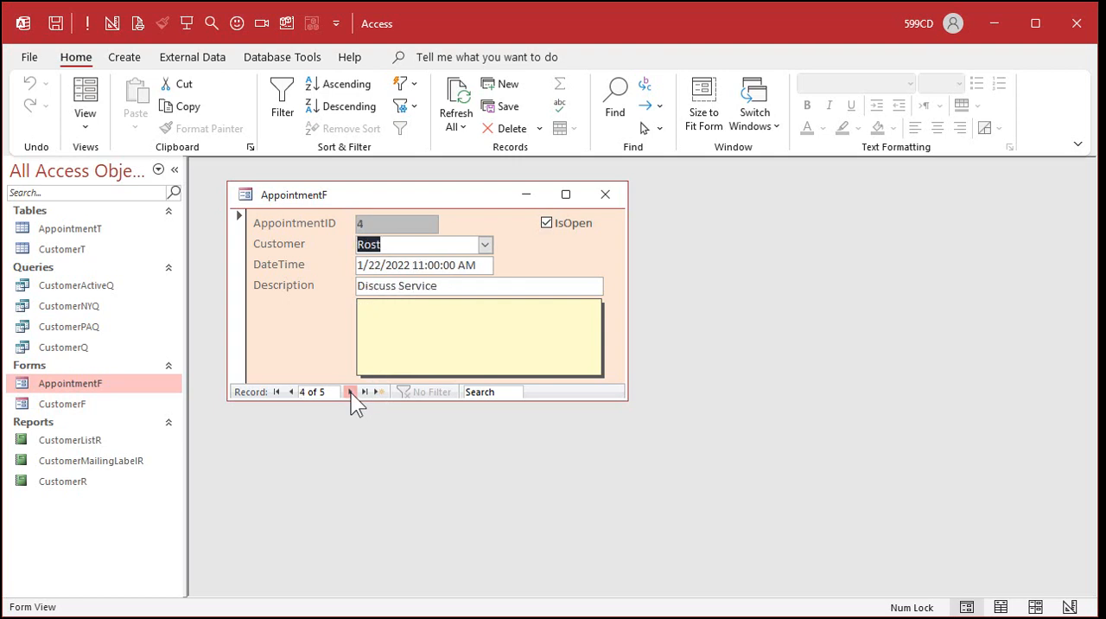
left_click(351, 391)
left_click(293, 390)
left_click(293, 390)
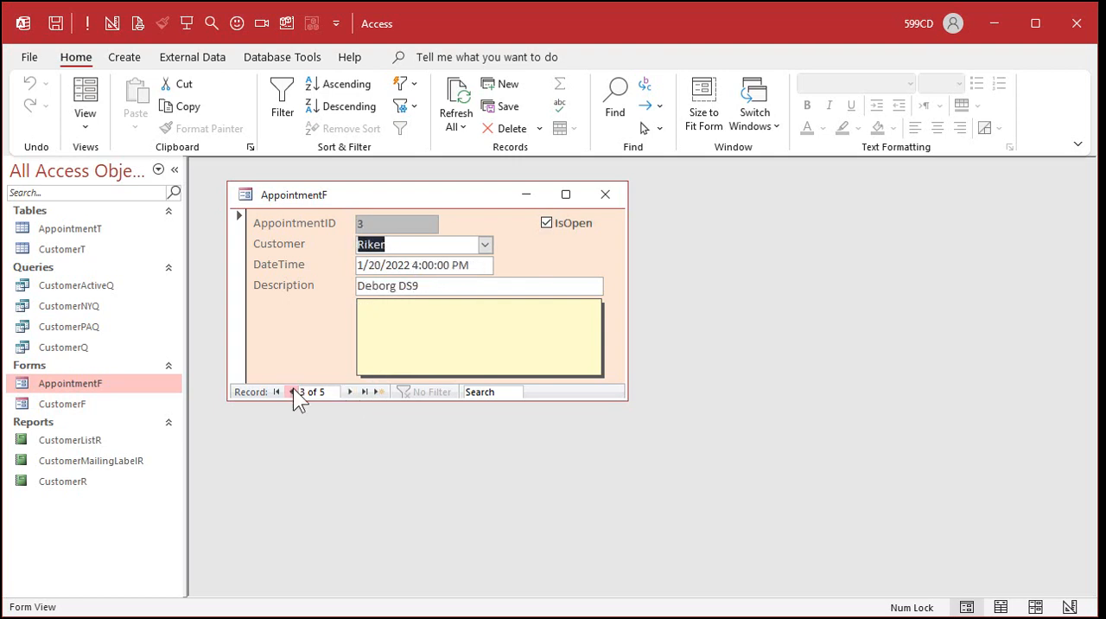
left_click(292, 389)
left_click(293, 390)
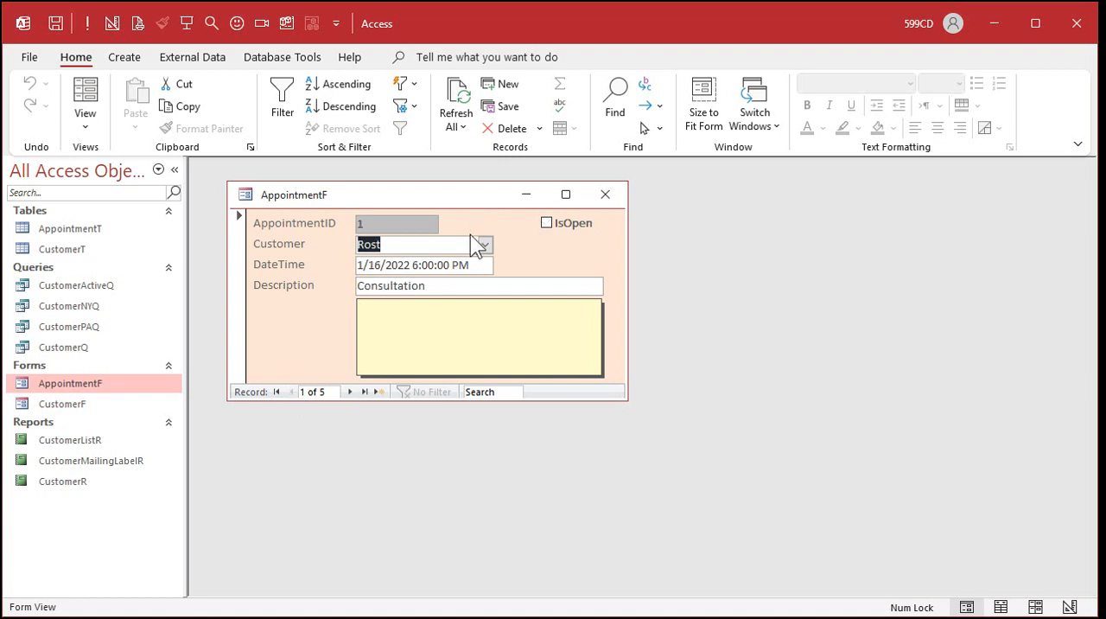
Switch AppointmentF to Design View and rename the customer combo box as CustomerCombo.
right_click(453, 193)
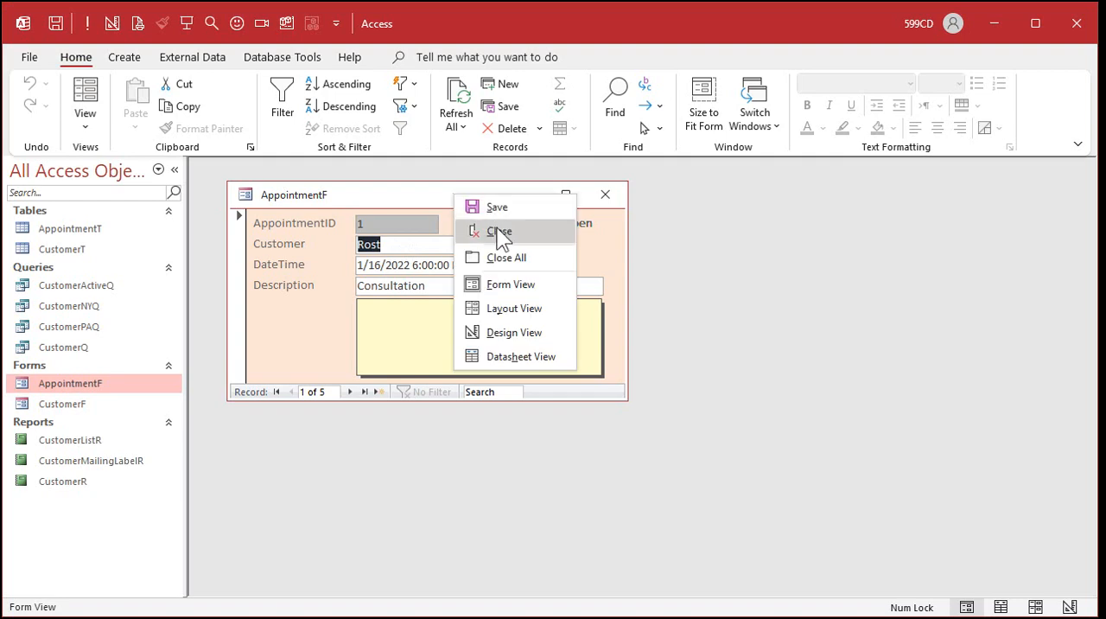
left_click(504, 335)
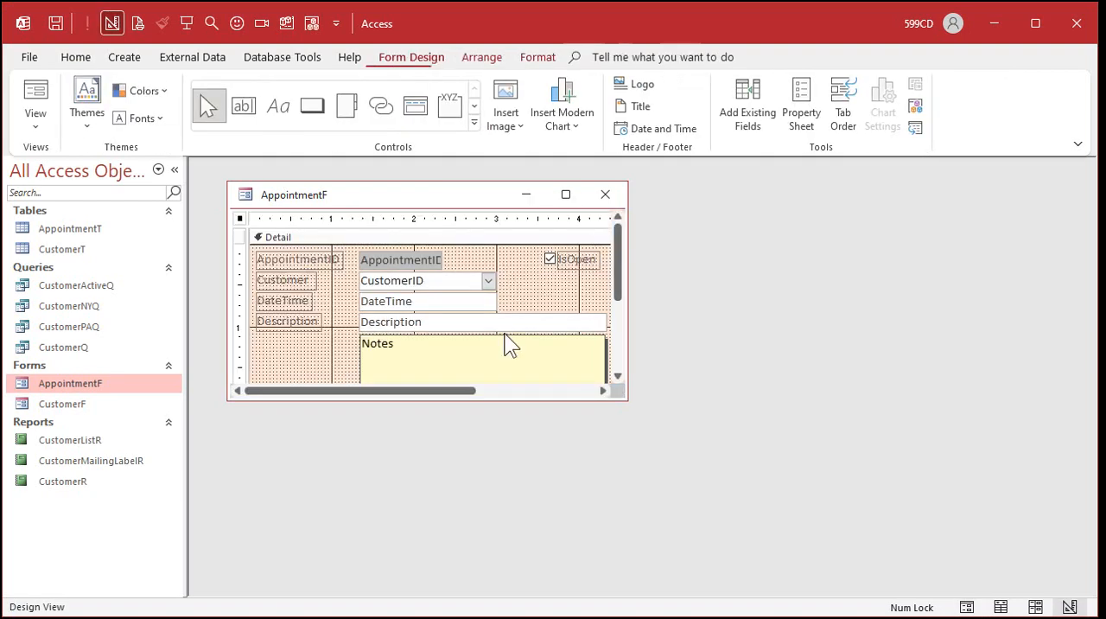
left_click(425, 281)
double_click(425, 281)
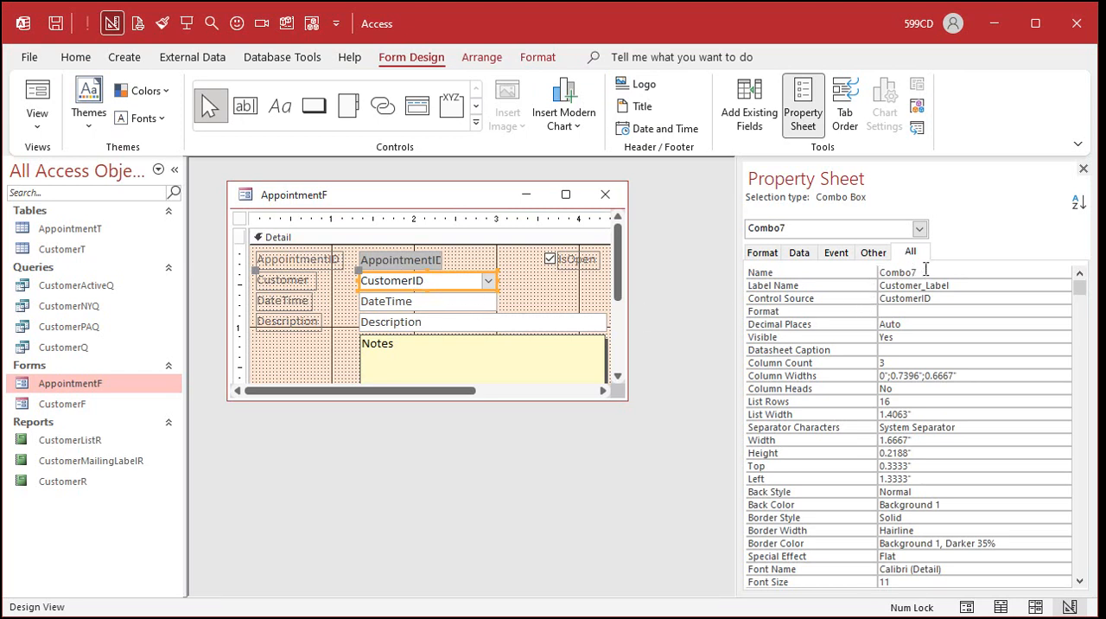
left_click(850, 268)
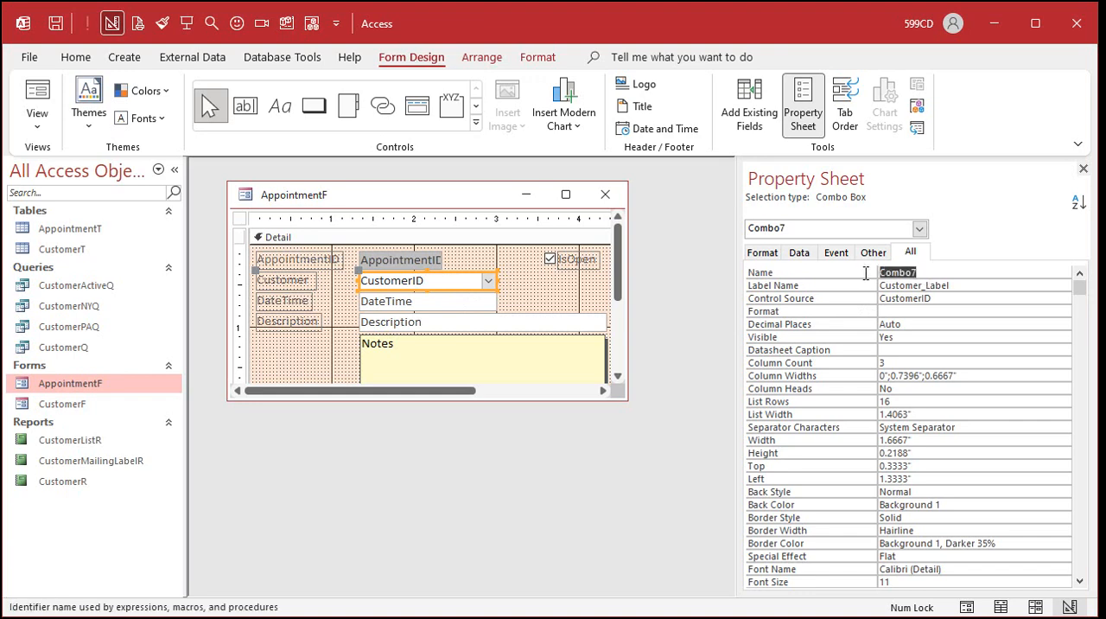
type("CustomerCombo")
key("Tab")
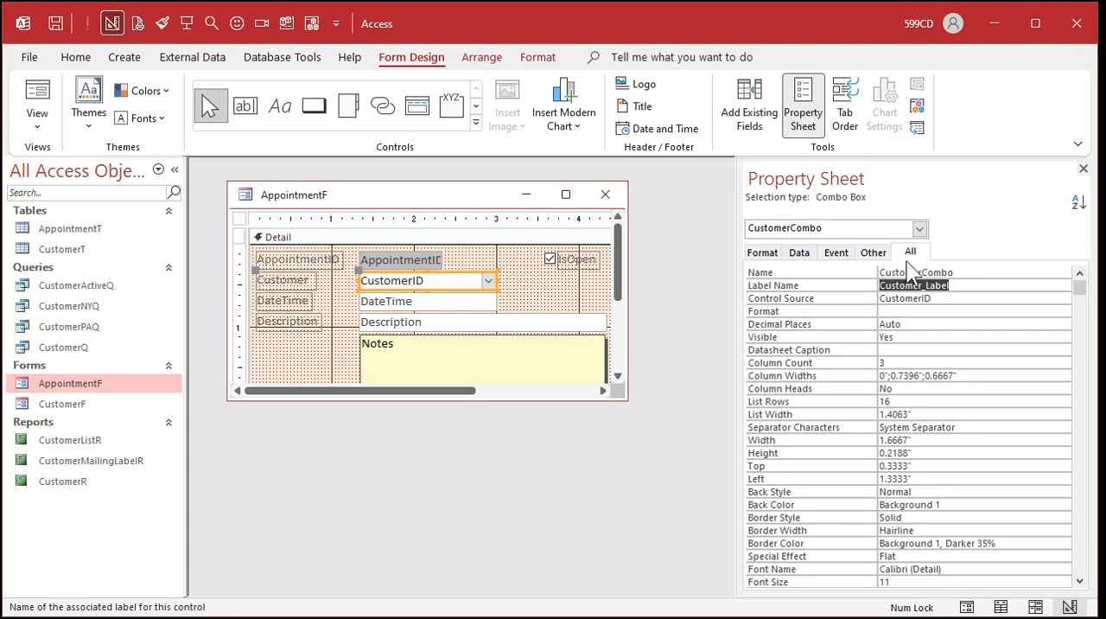
Compare the Name and Control Source properties of the customer combo box with those of the Description text box.
left_click(972, 271)
left_click(964, 297)
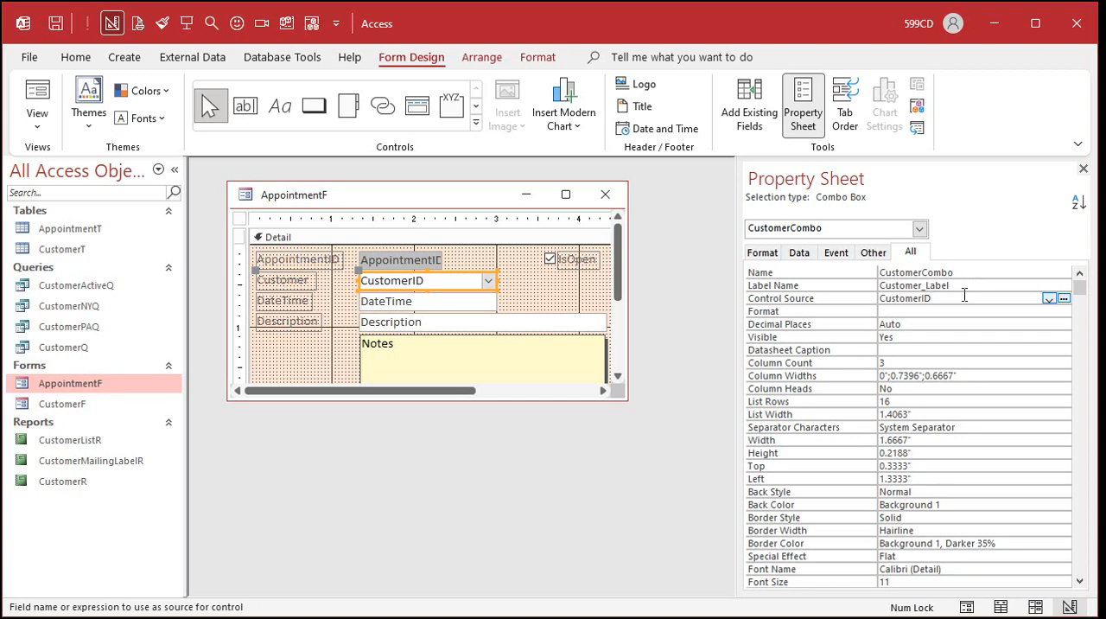
left_click(969, 270)
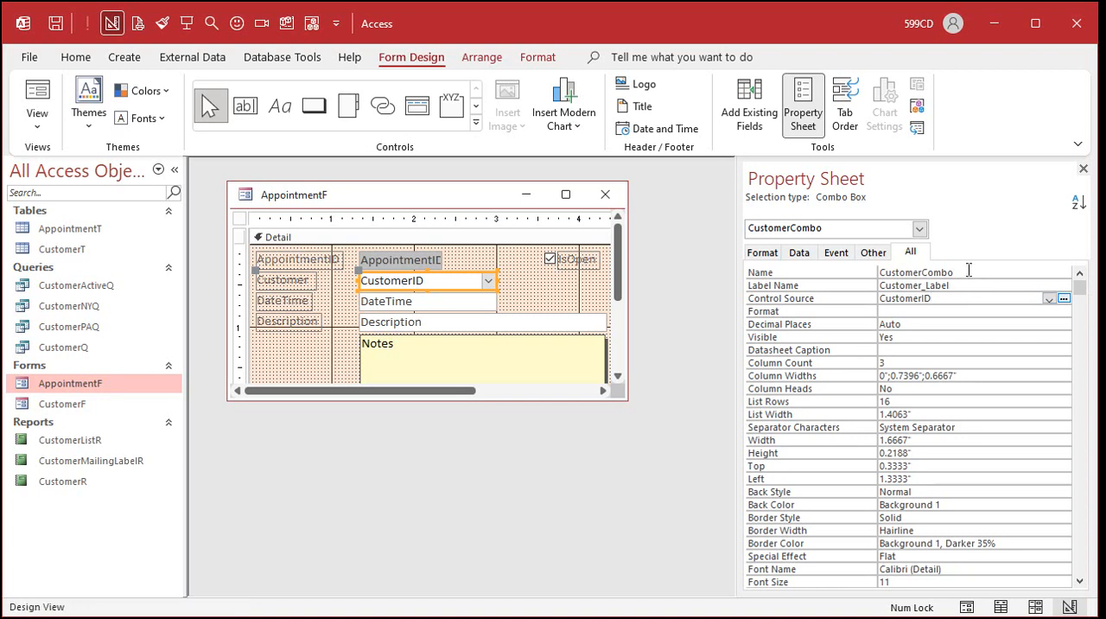
left_click(969, 271)
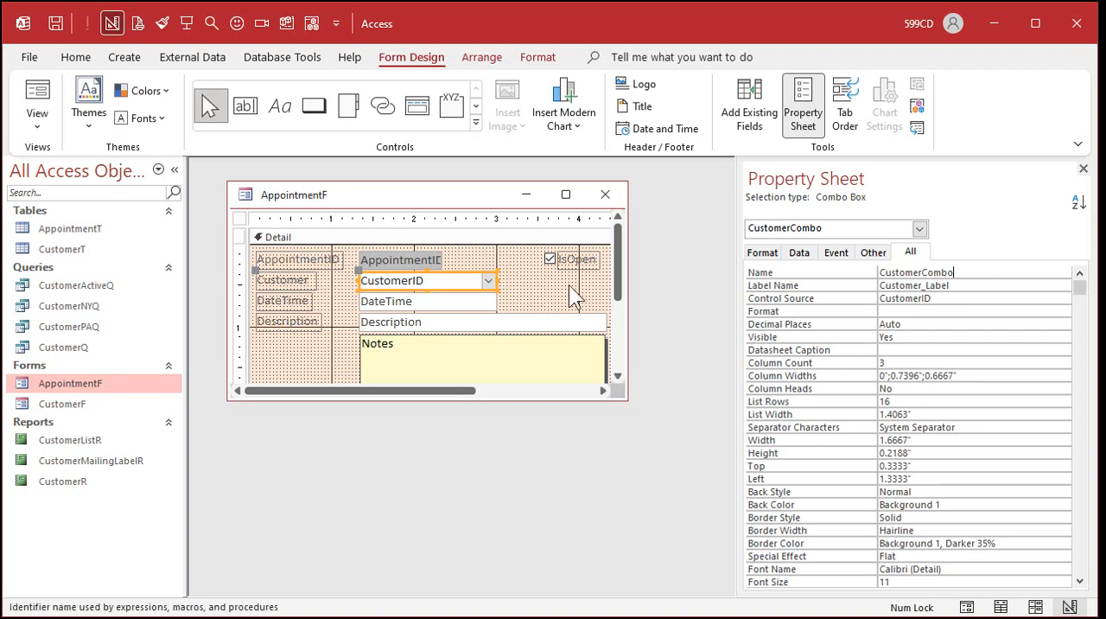
left_click(476, 350)
left_click(454, 324)
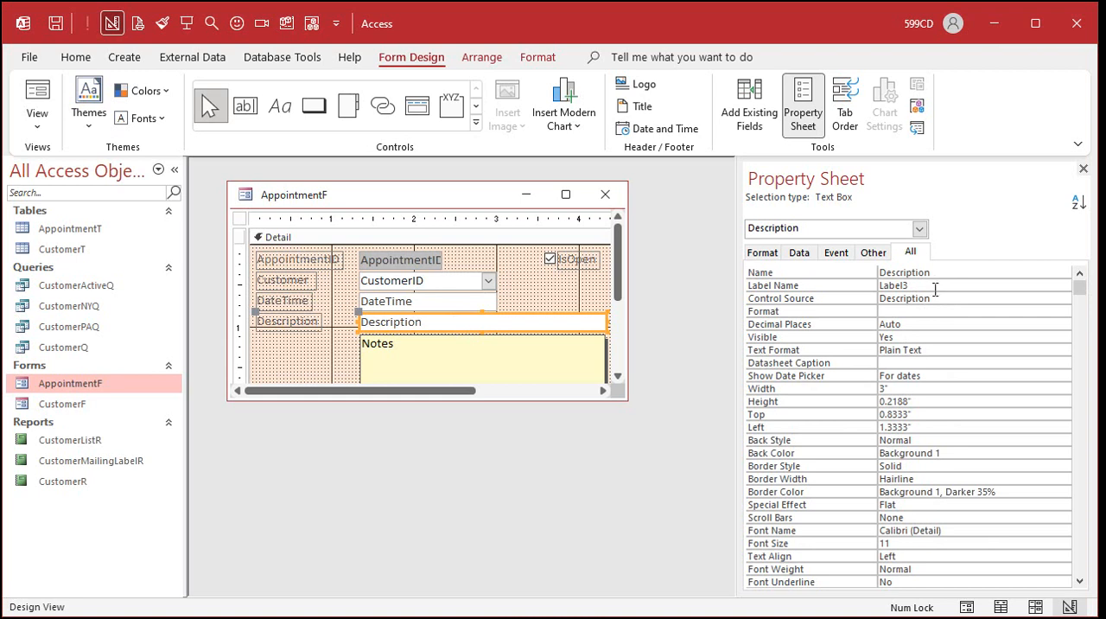
Review the customer combo box's Name and the fields available for its Control Source, leaving CustomerID selected.
left_click(470, 281)
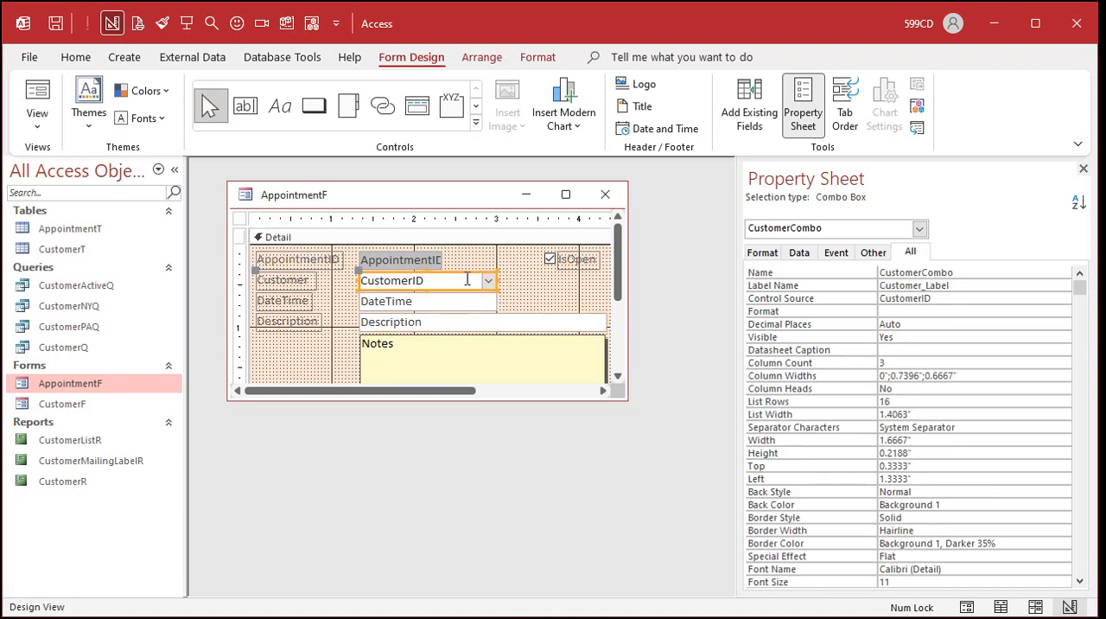
left_click(962, 297)
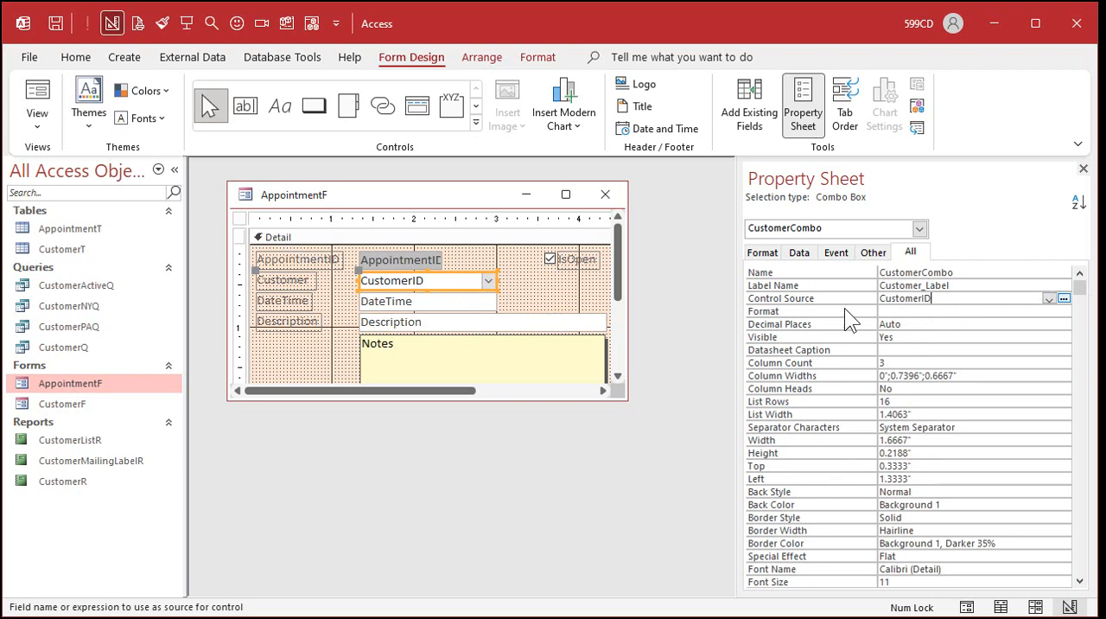
left_click(1049, 299)
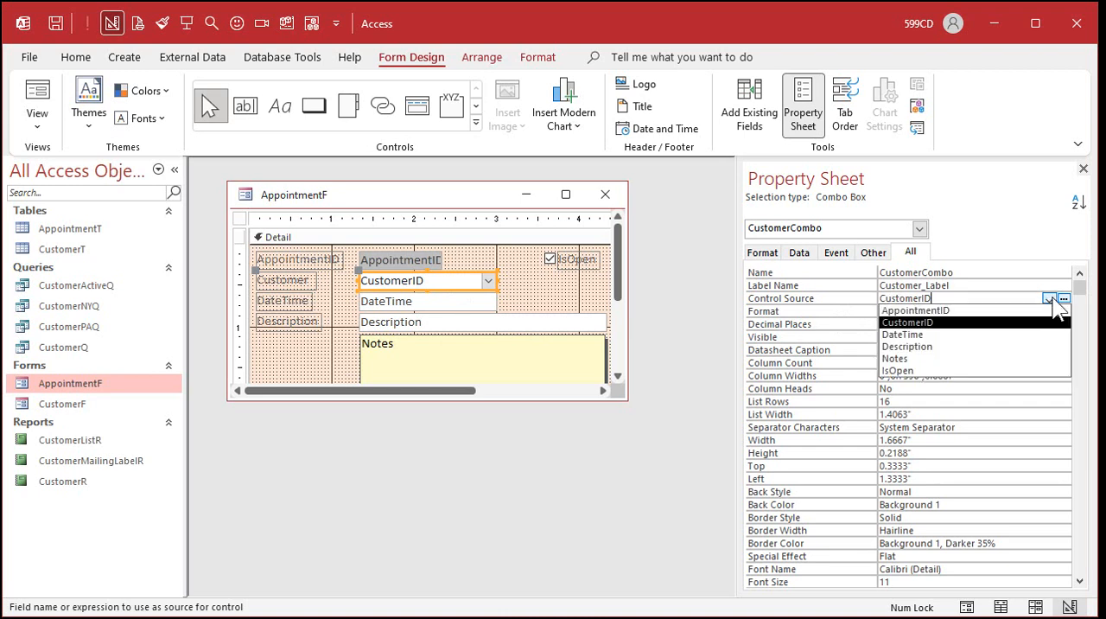
left_click(1053, 299)
left_click_drag(963, 272, 857, 278)
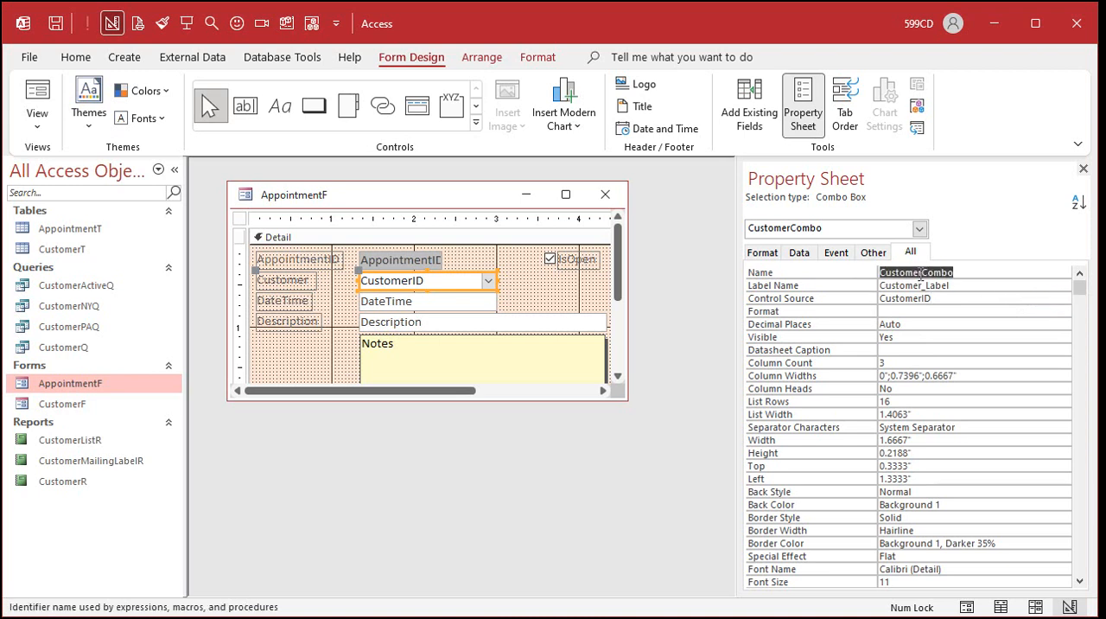
left_click(964, 273)
left_click_drag(922, 272, 971, 273)
left_click(945, 299)
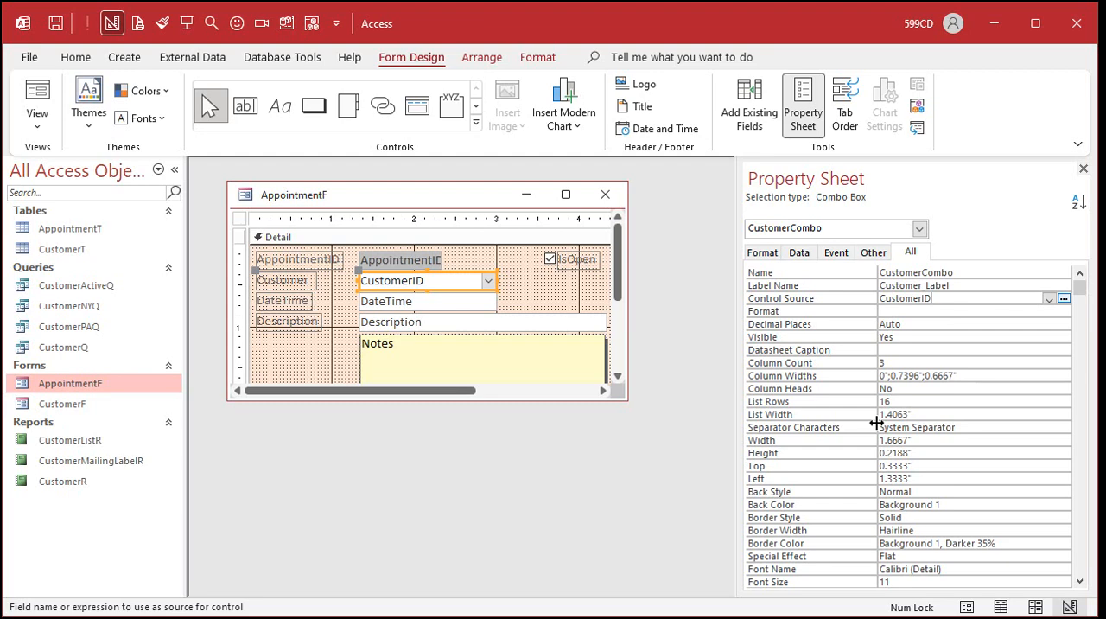
Close and reopen AppointmentF in Form View and move through its fields to check the order in which they receive focus.
left_click(605, 193)
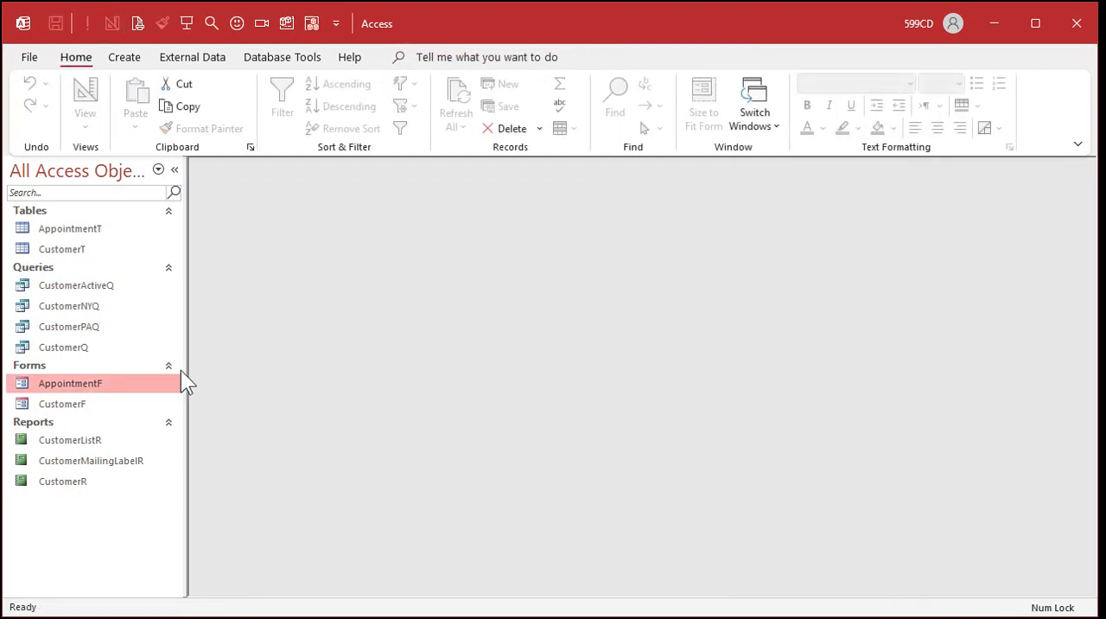
double_click(85, 387)
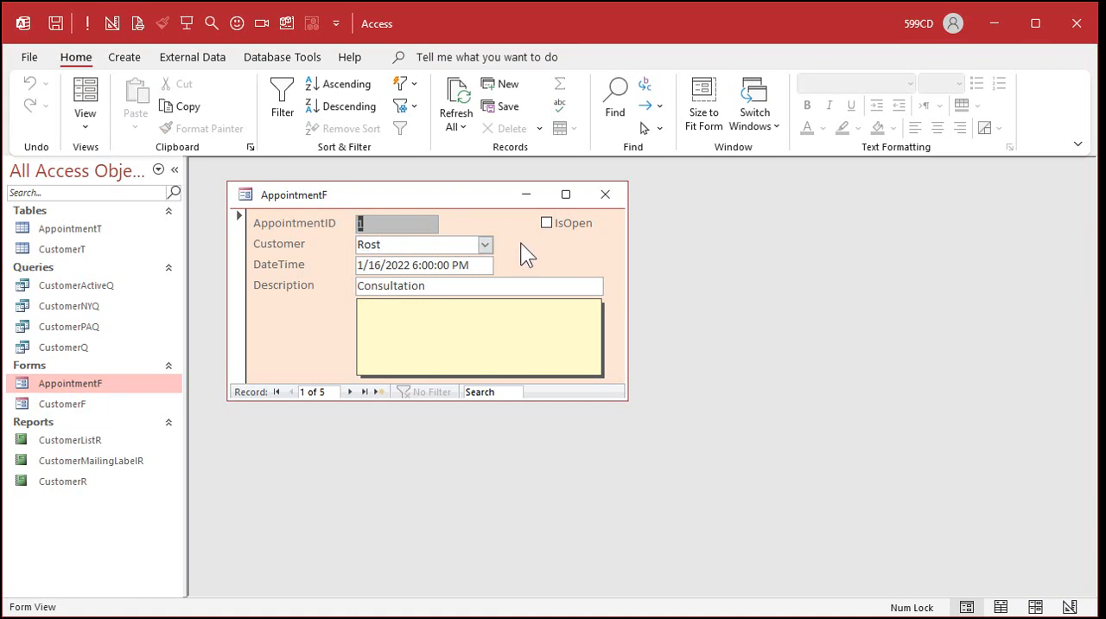
key("Tab")
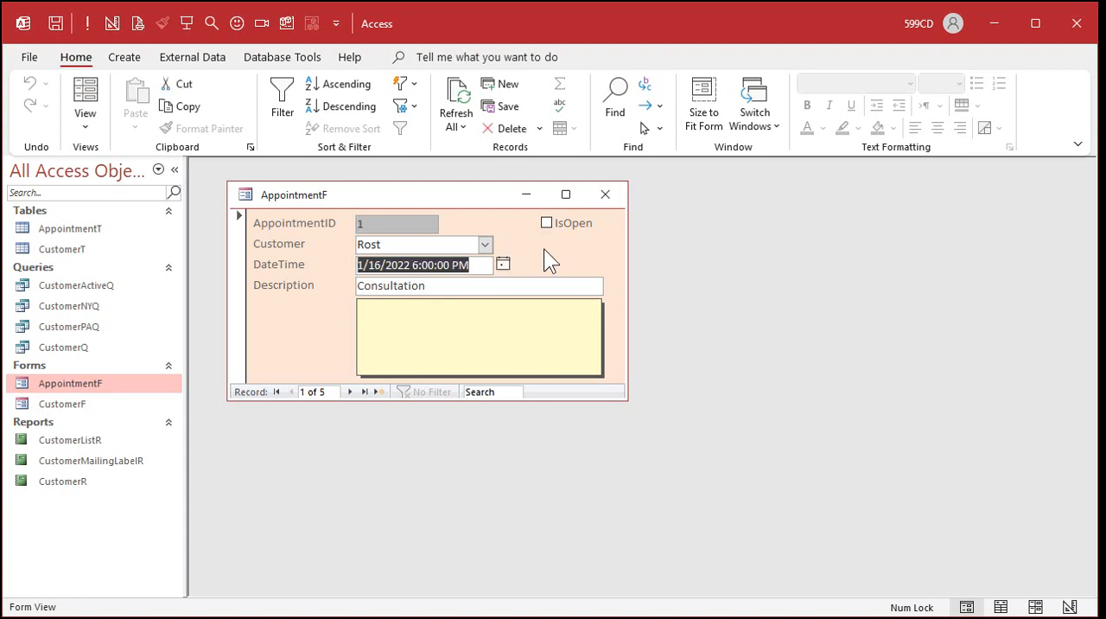
key("Tab")
key("Tab")
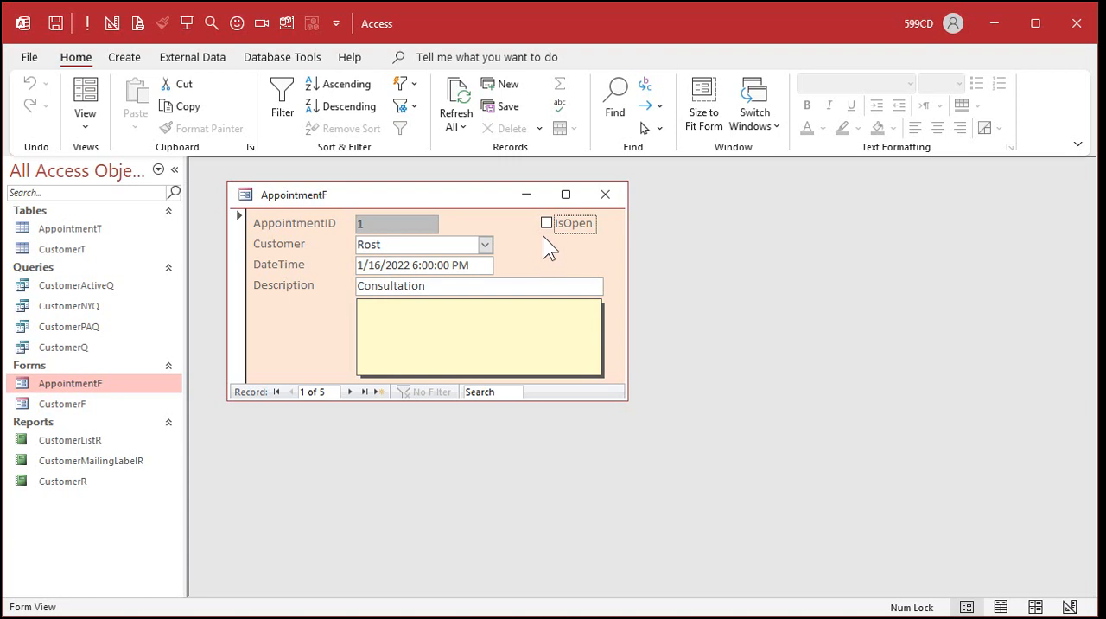
key("Tab")
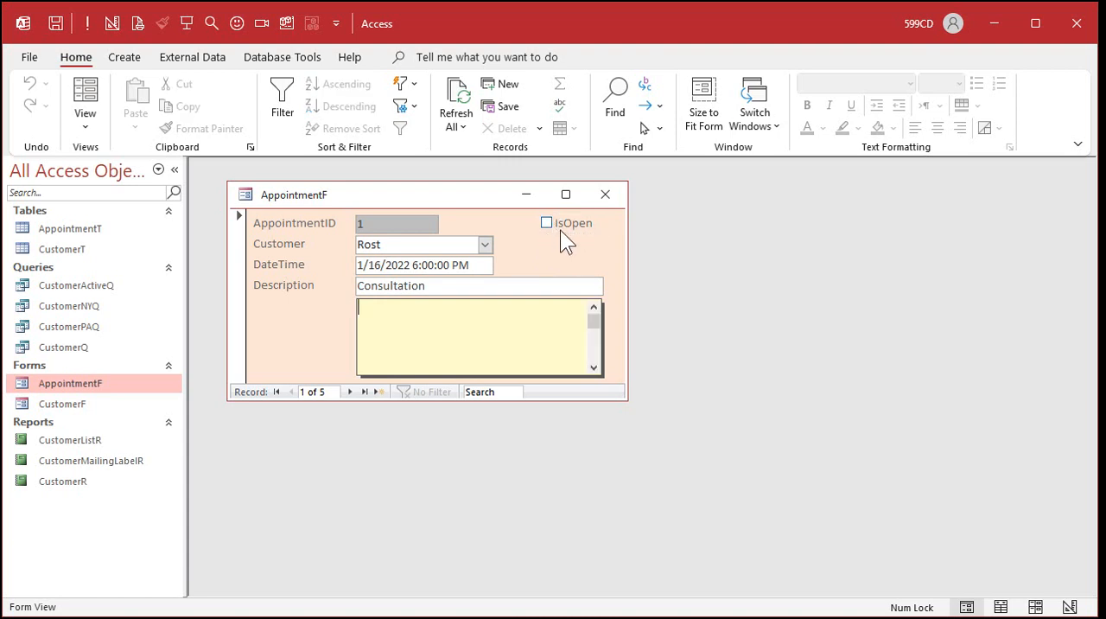
key("Tab")
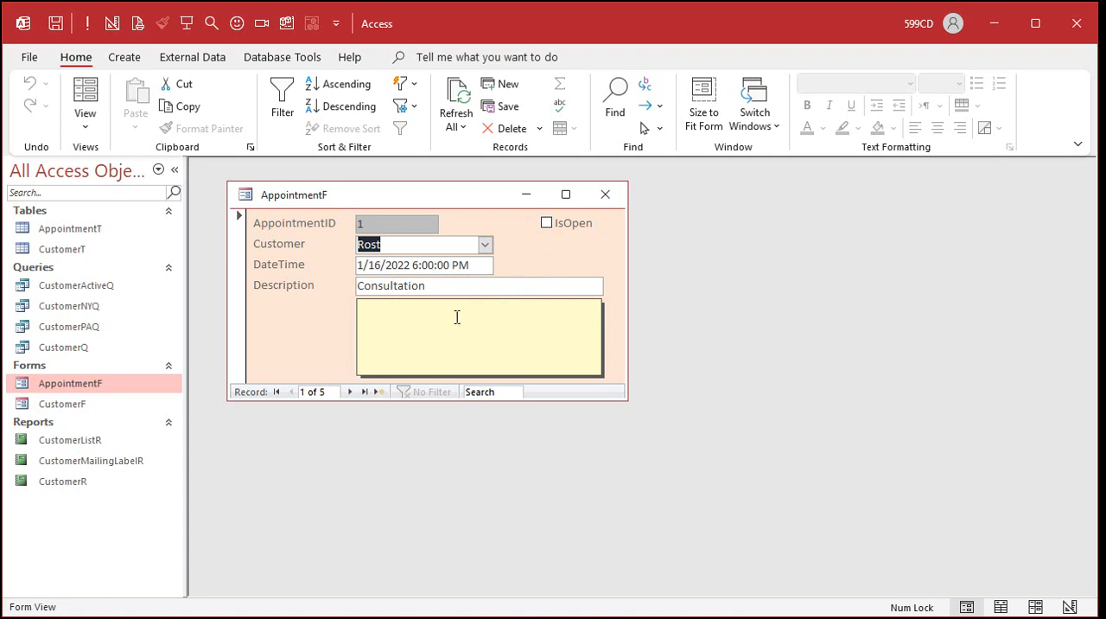
In AppointmentF's Design View, apply Auto Order to the Detail section's tab order and close the form.
right_click(446, 196)
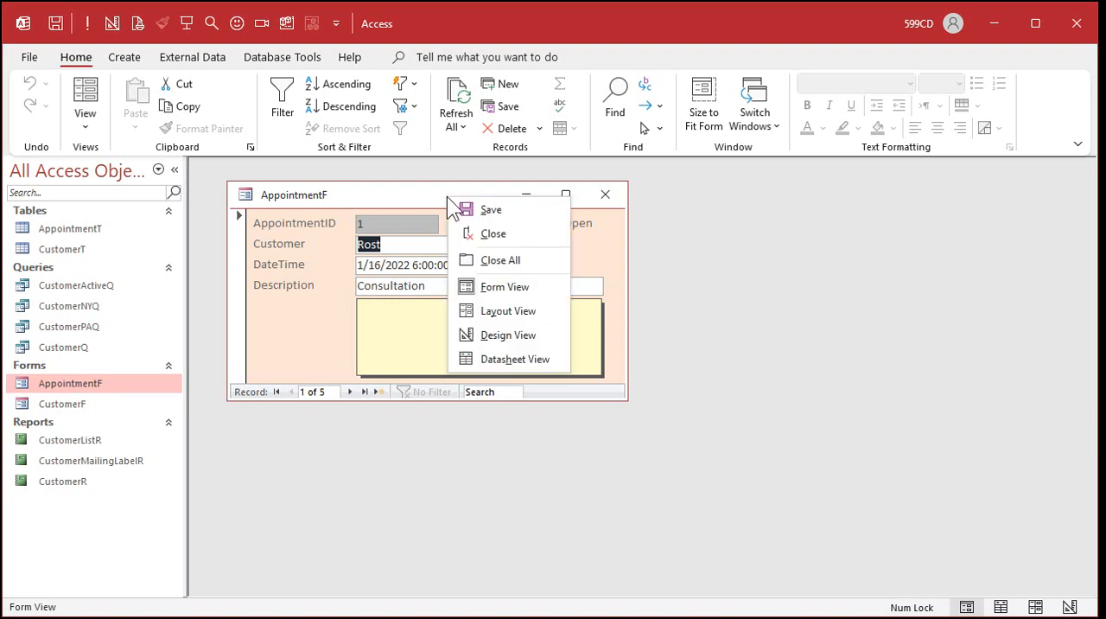
left_click(499, 333)
left_click_drag(618, 401, 724, 501)
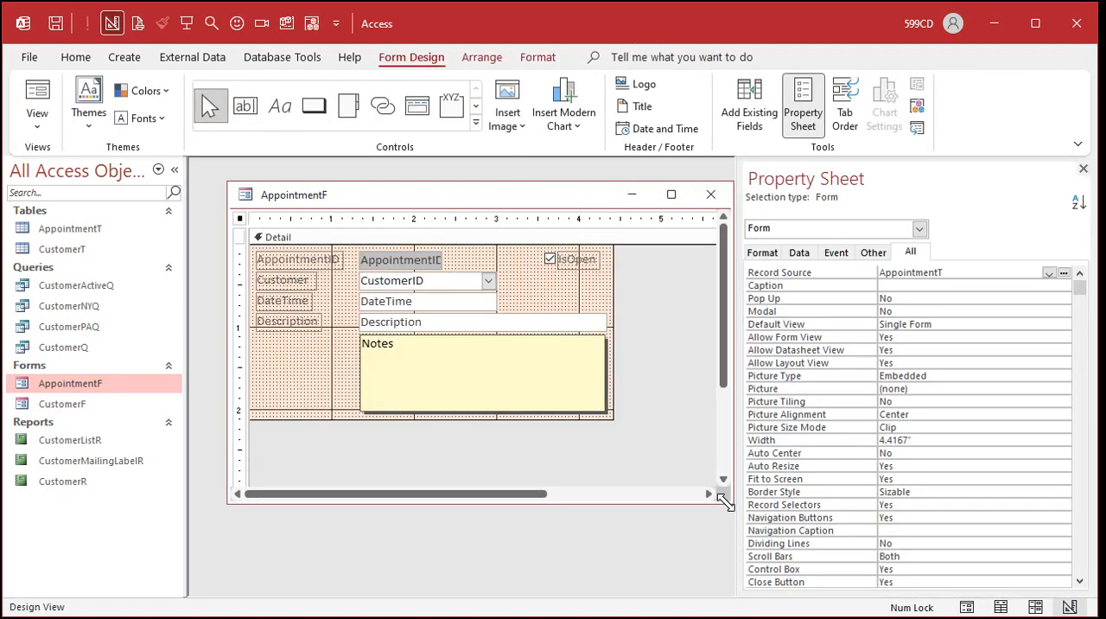
left_click(846, 114)
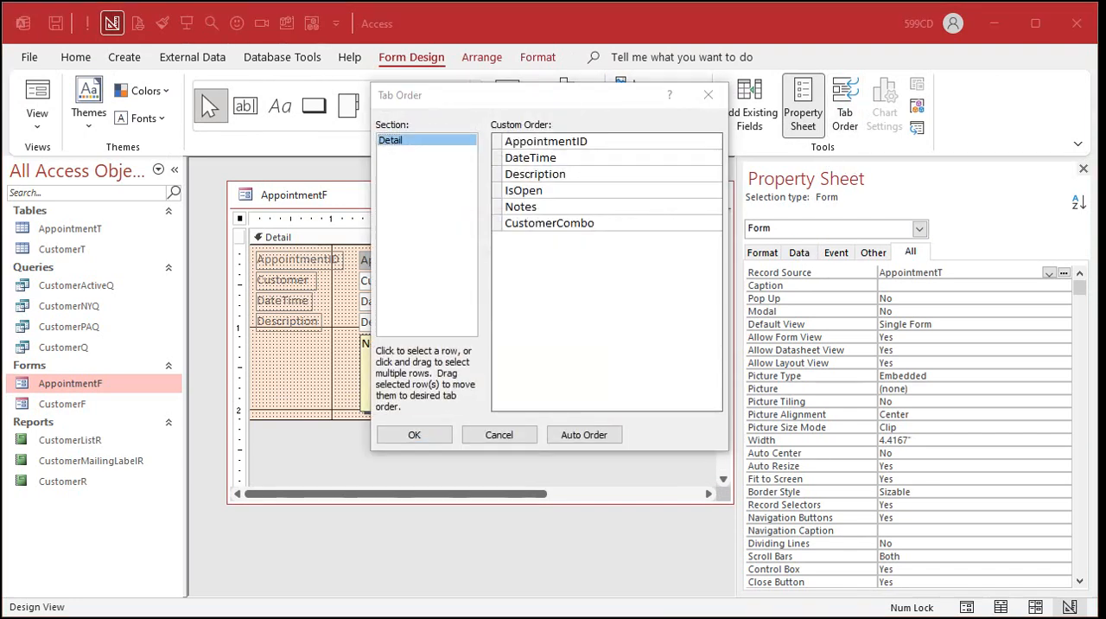
left_click(558, 93)
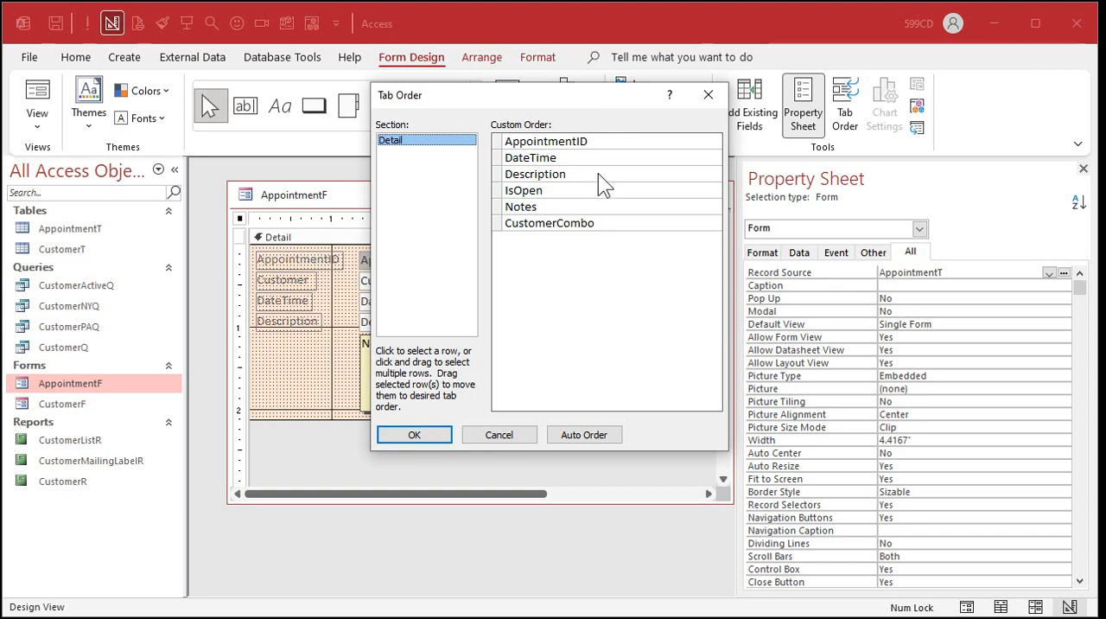
left_click(609, 432)
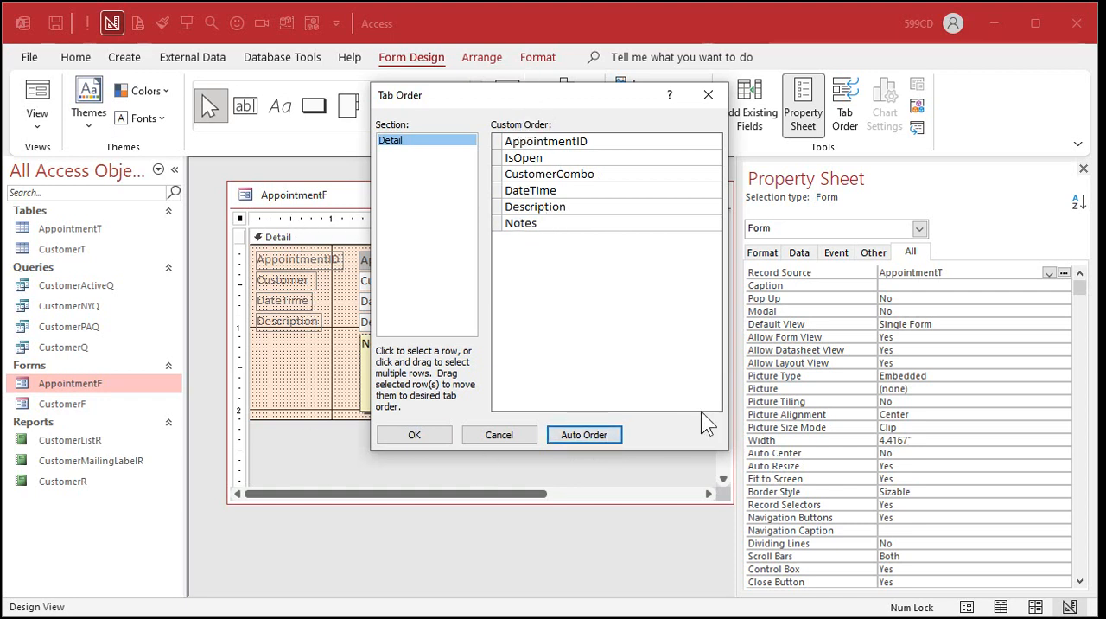
left_click(434, 435)
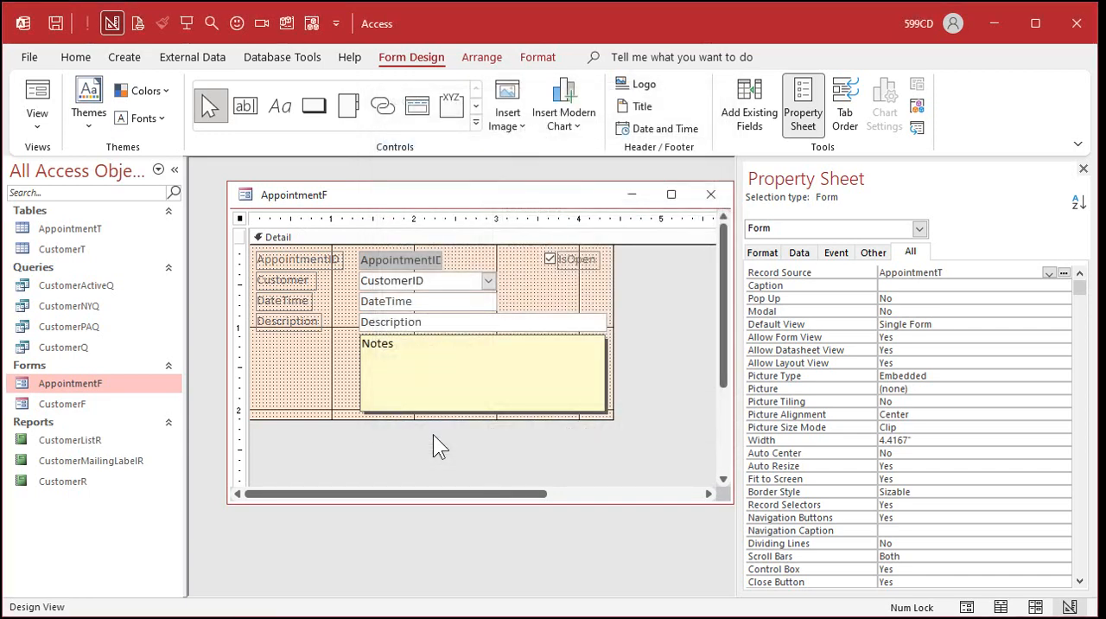
left_click(695, 192)
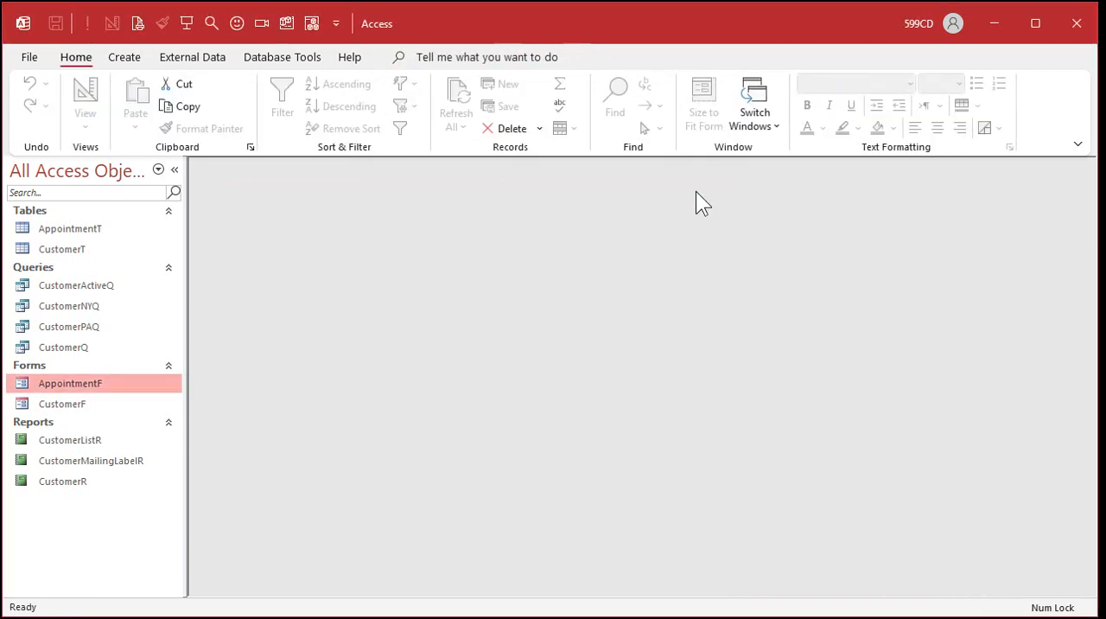
Reopen AppointmentF, move through its fields across several records to check the new tab order, and close it.
double_click(91, 385)
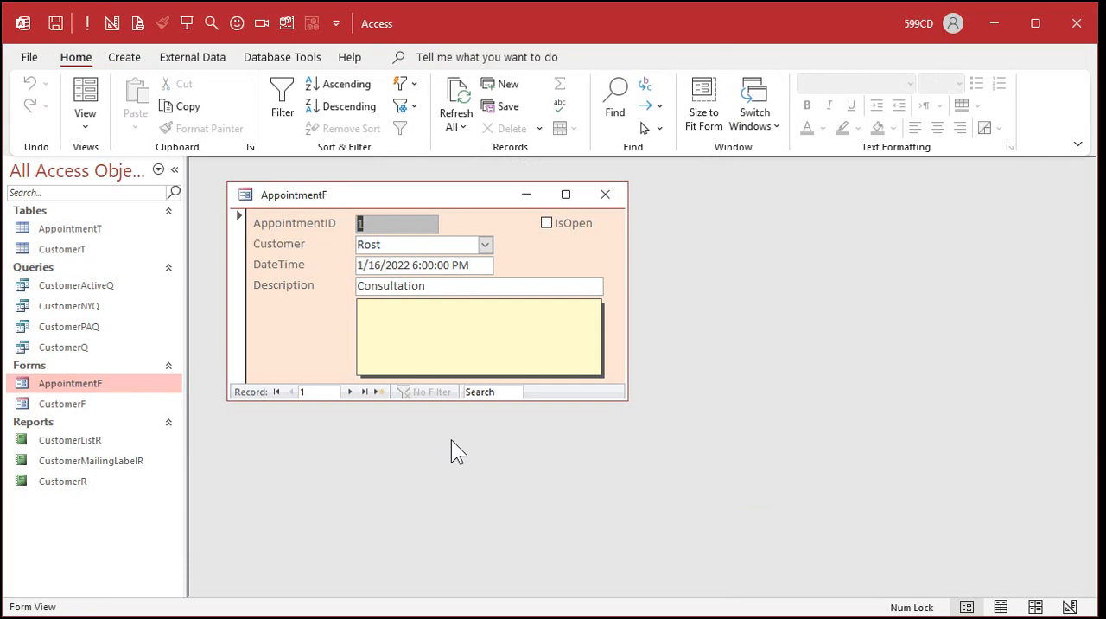
key("Tab")
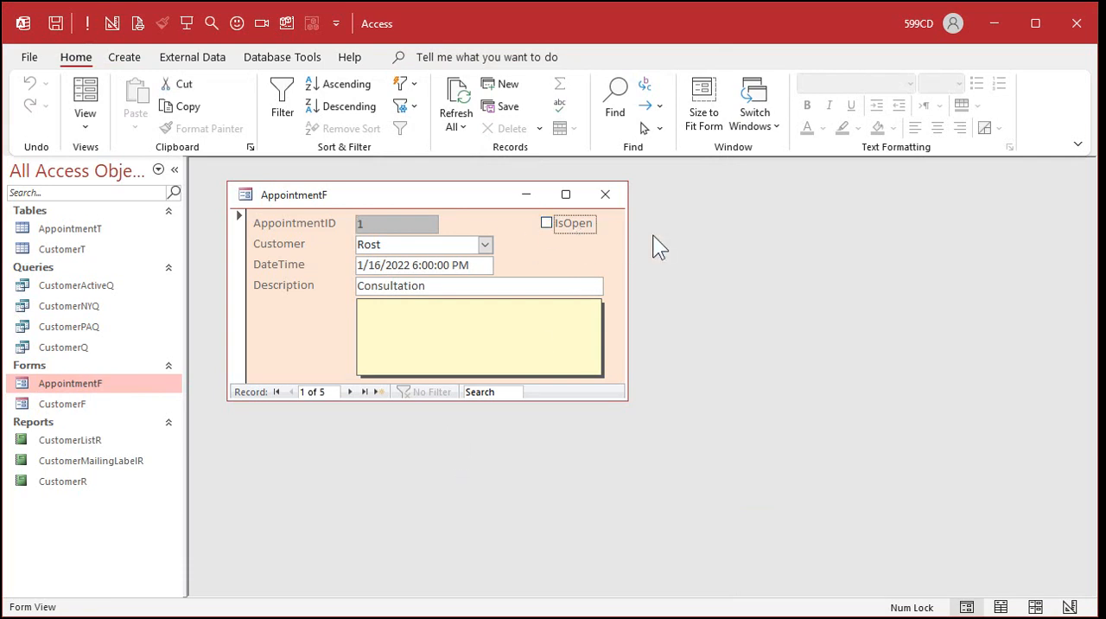
key("Tab")
key("Tab")
key("Tab")
key("Tab")
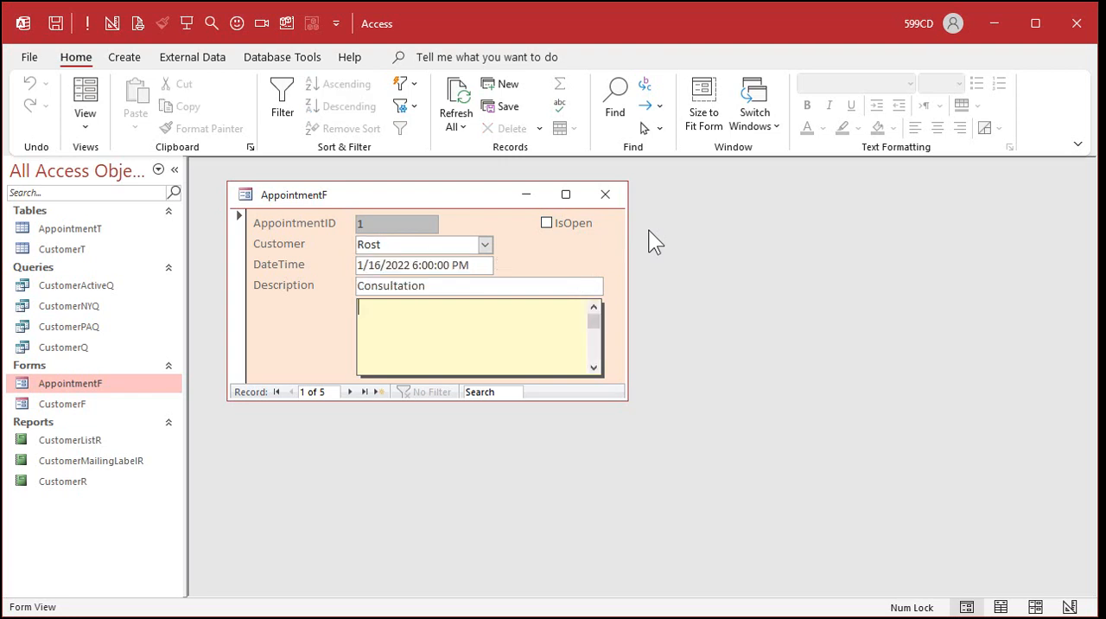
key("Tab")
key("Tab")
key("Tab")
key("Tab")
key("Tab")
key("Tab")
key("Tab")
key("Tab")
key("Tab")
key("Tab")
key("Tab")
key("Tab")
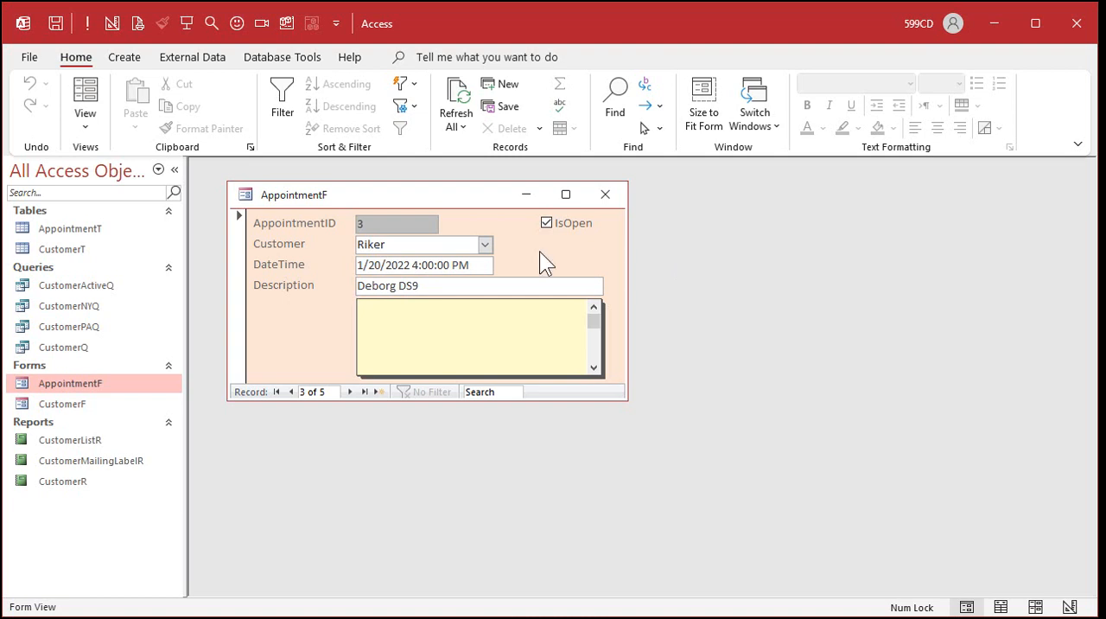
left_click(606, 193)
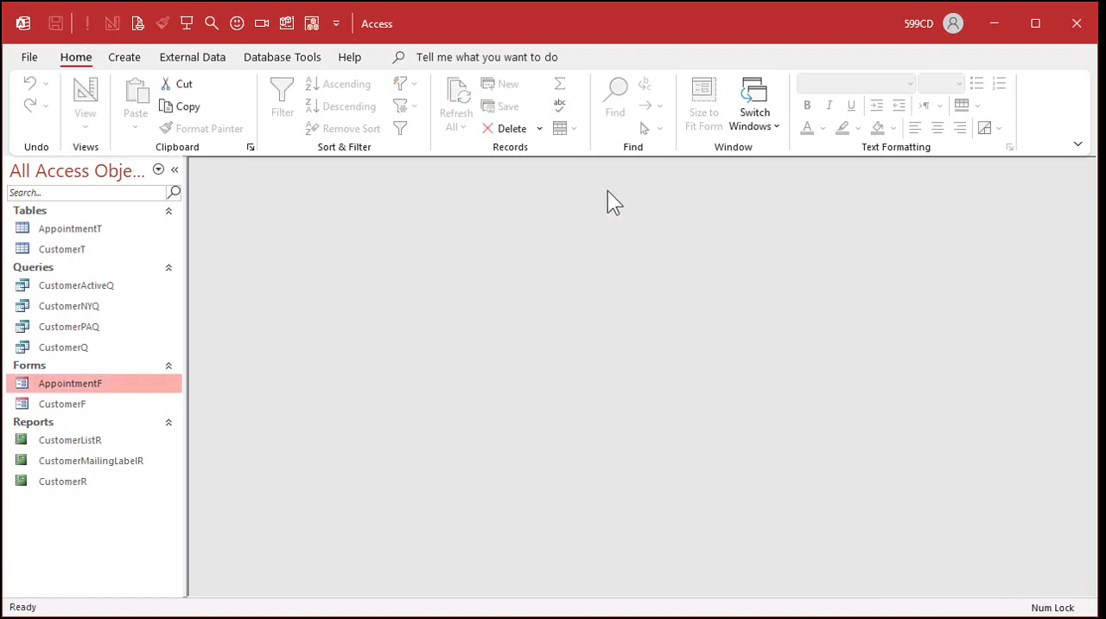
Open CustomerF, move its window to the upper-left of the work area, and close and reopen the form.
left_click(98, 403)
double_click(98, 403)
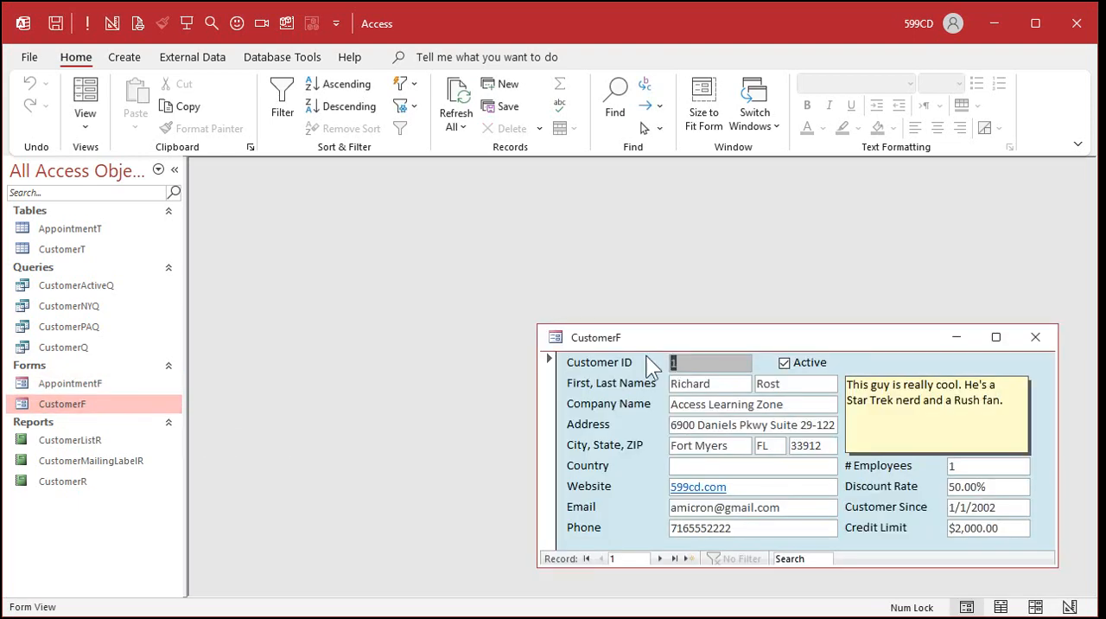
left_click_drag(607, 331, 684, 268)
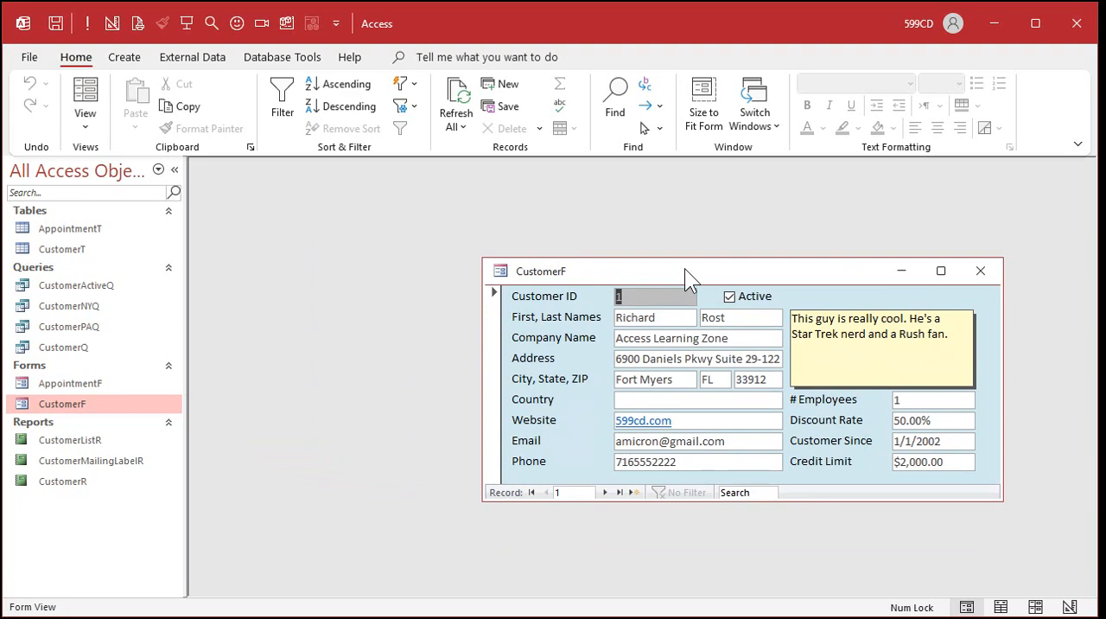
left_click(980, 270)
double_click(102, 405)
left_click_drag(808, 278, 542, 197)
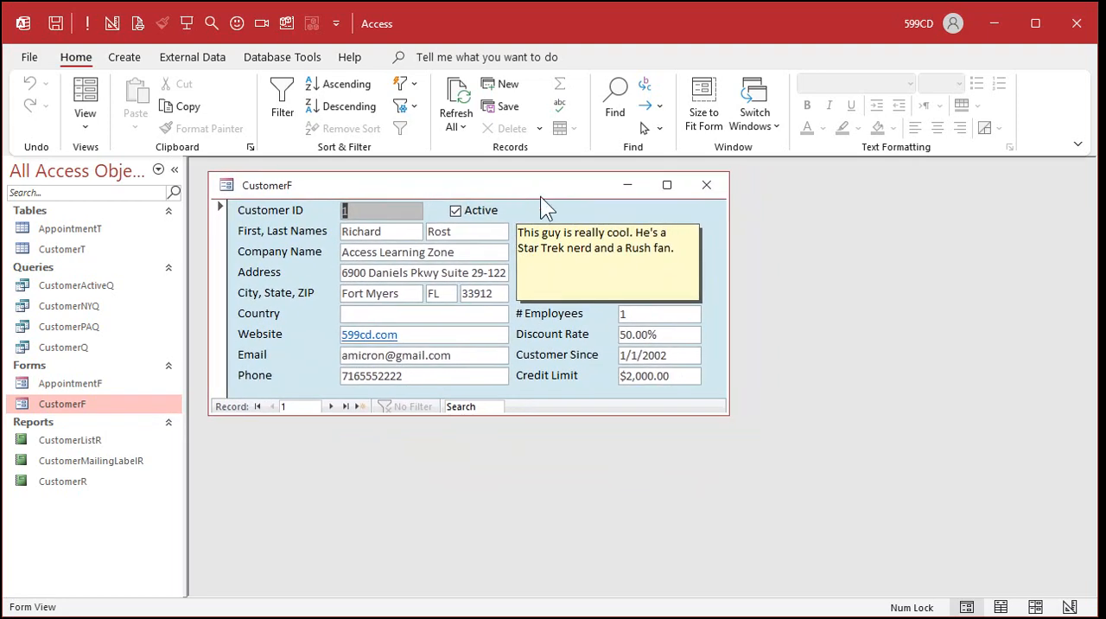
left_click(705, 187)
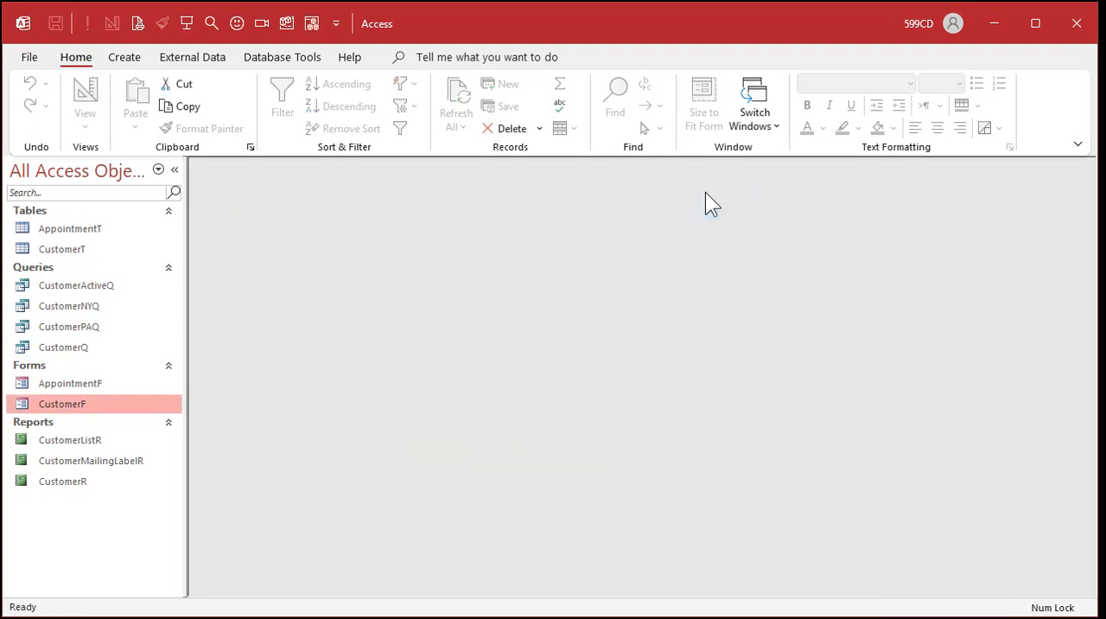
double_click(99, 406)
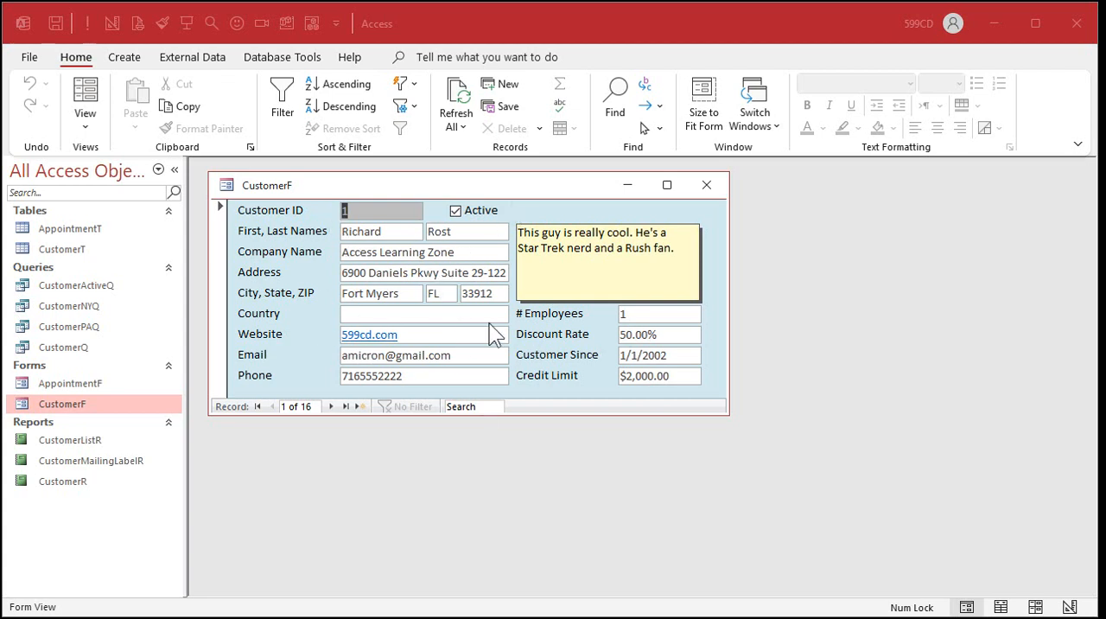
Open AppointmentF, move its window so it overlaps the lower-right part of CustomerF, and close it.
double_click(93, 383)
left_click_drag(422, 197, 850, 295)
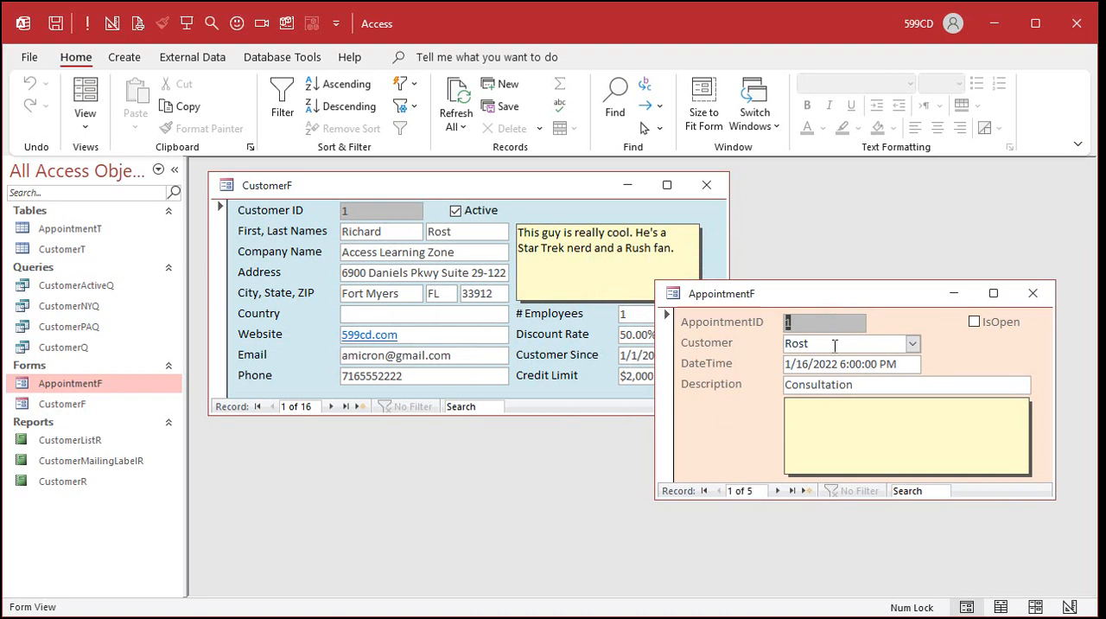
left_click(1030, 292)
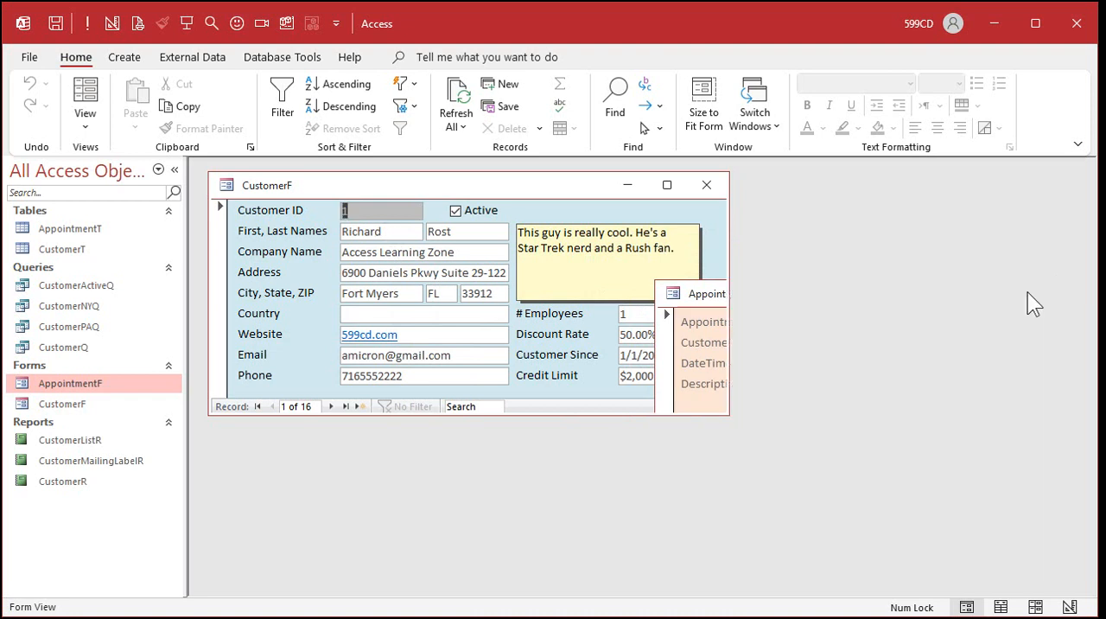
Step forward through the CustomerF records to the twelfth customer.
left_click(333, 406)
left_click(334, 406)
left_click(334, 406)
left_click(334, 406)
left_click(334, 406)
left_click(333, 406)
left_click(334, 406)
left_click(334, 406)
left_click(333, 406)
left_click(334, 406)
left_click(334, 406)
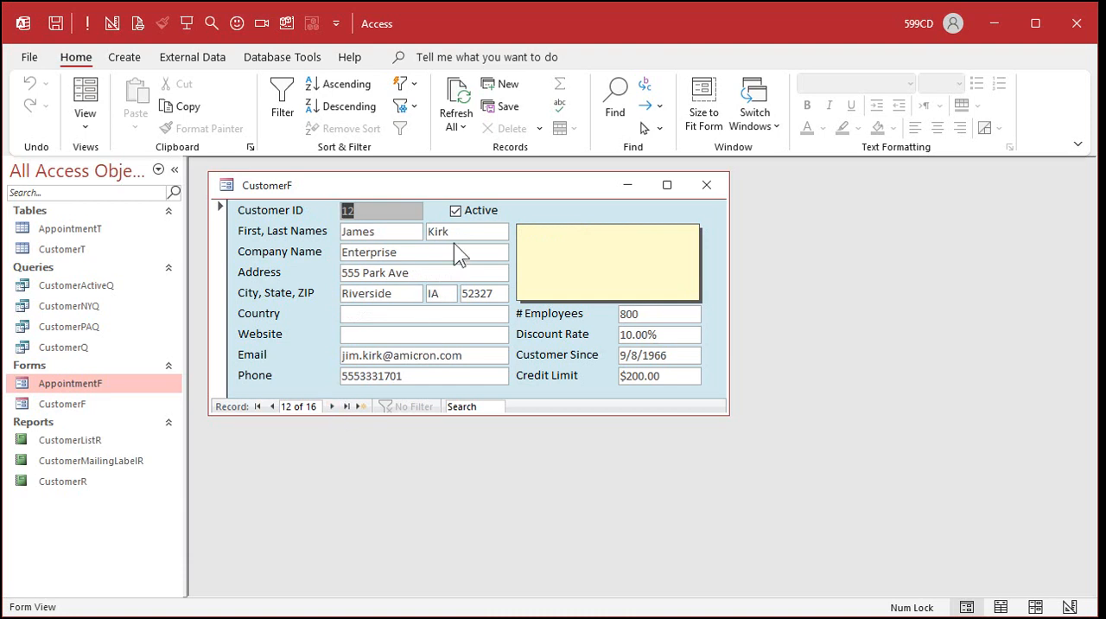
Open AppointmentF, browse its records for the appointment of the customer shown in CustomerF, and close it.
double_click(106, 389)
left_click(777, 491)
left_click(777, 490)
left_click(778, 491)
left_click(718, 491)
left_click(718, 491)
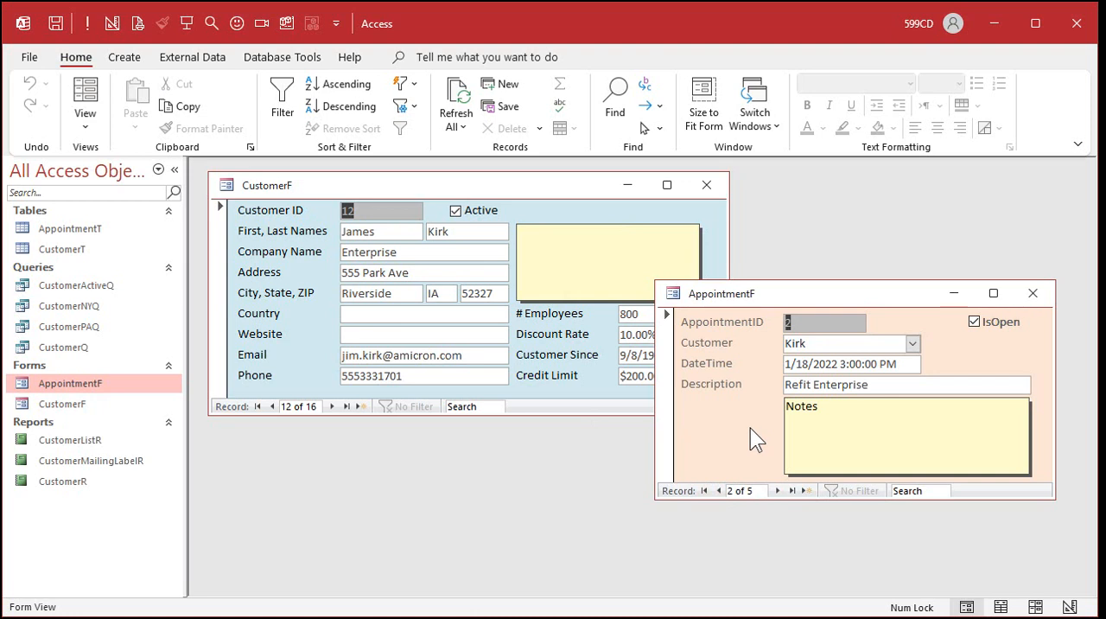
left_click(1033, 293)
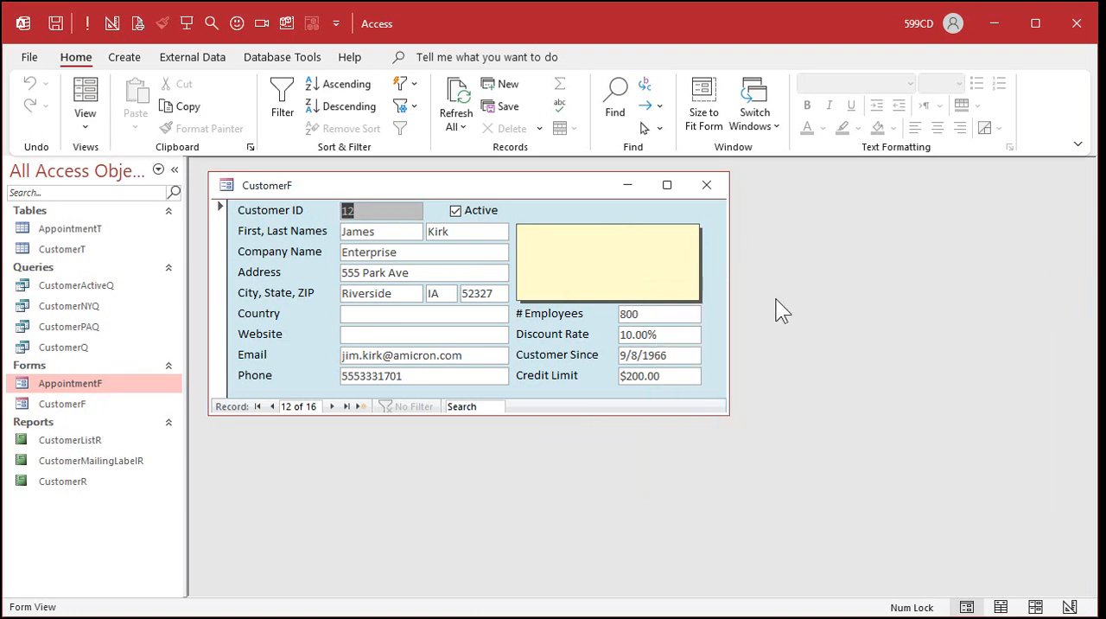
Switch CustomerF to Design View, make its window taller, and extend the Detail section to about 2.8 inches high.
right_click(545, 184)
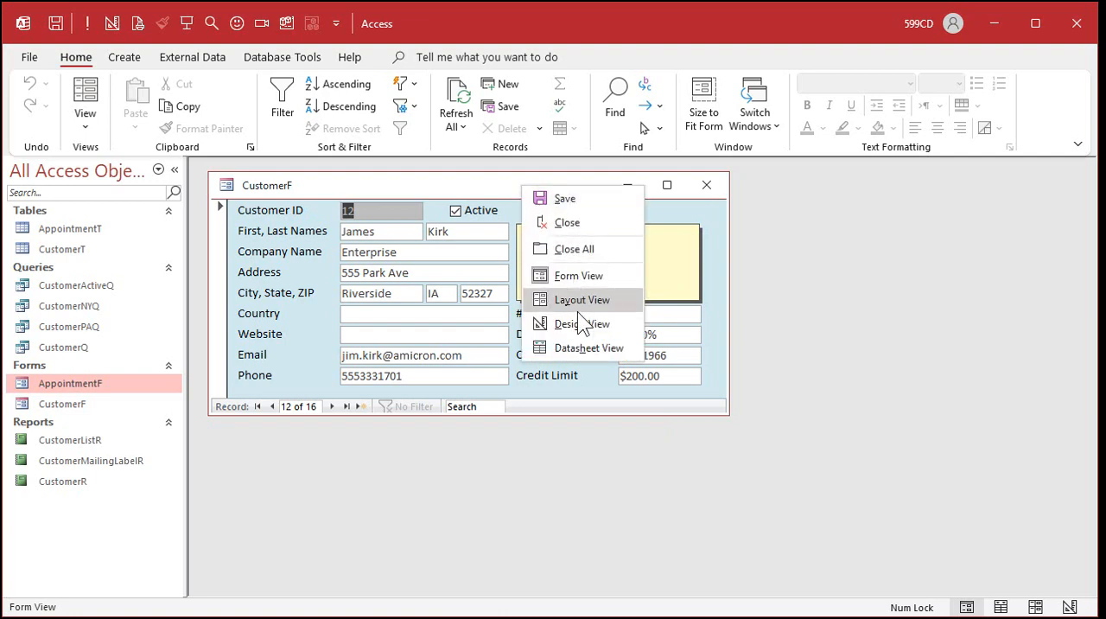
left_click(578, 316)
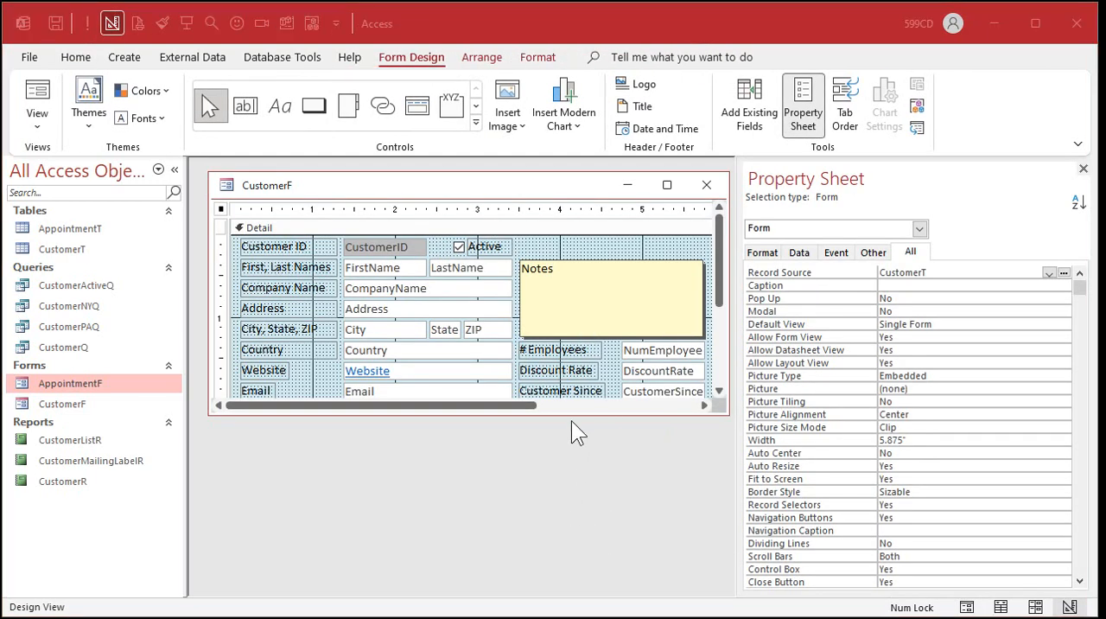
left_click_drag(576, 414, 573, 512)
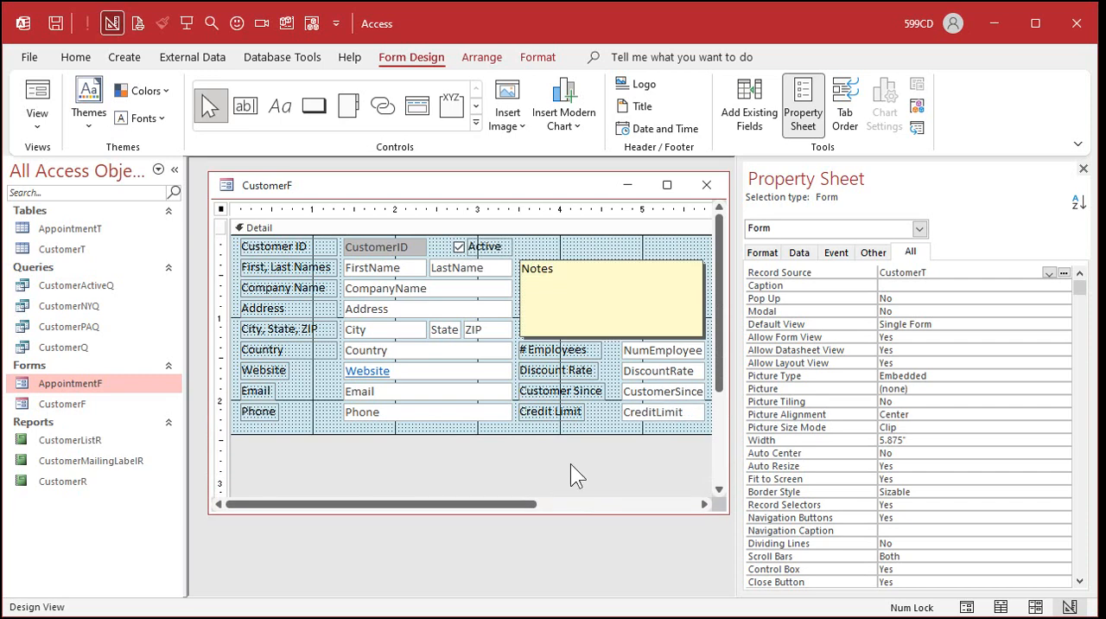
left_click_drag(570, 436, 571, 465)
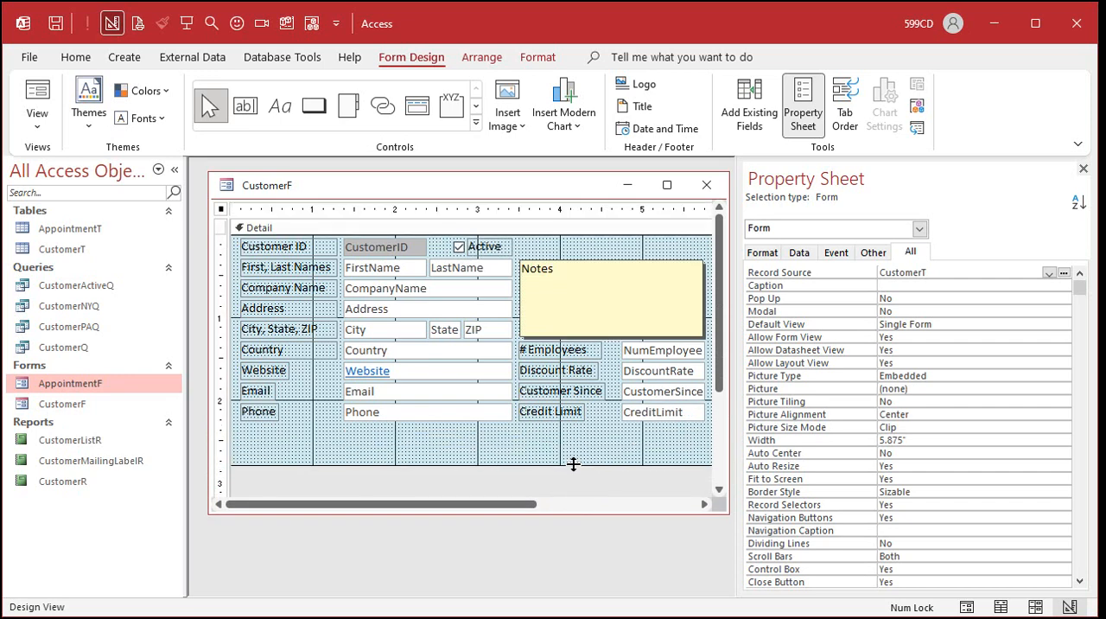
Add a command button below the Phone field on CustomerF with the form operation Open Form, targeting AppointmentF.
left_click(314, 106)
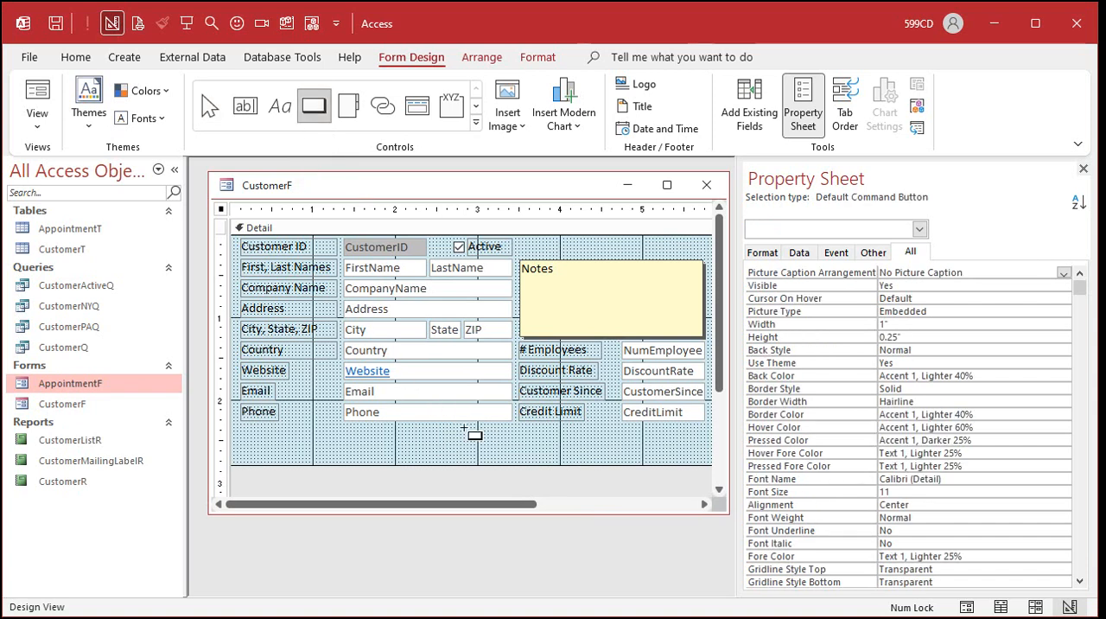
left_click(344, 426)
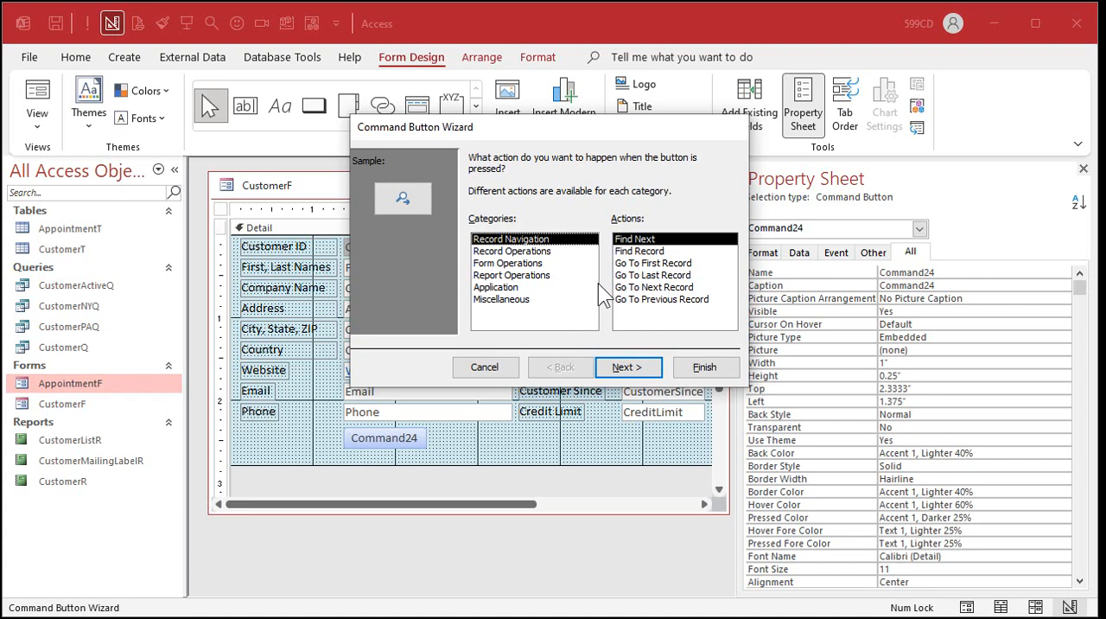
left_click(511, 268)
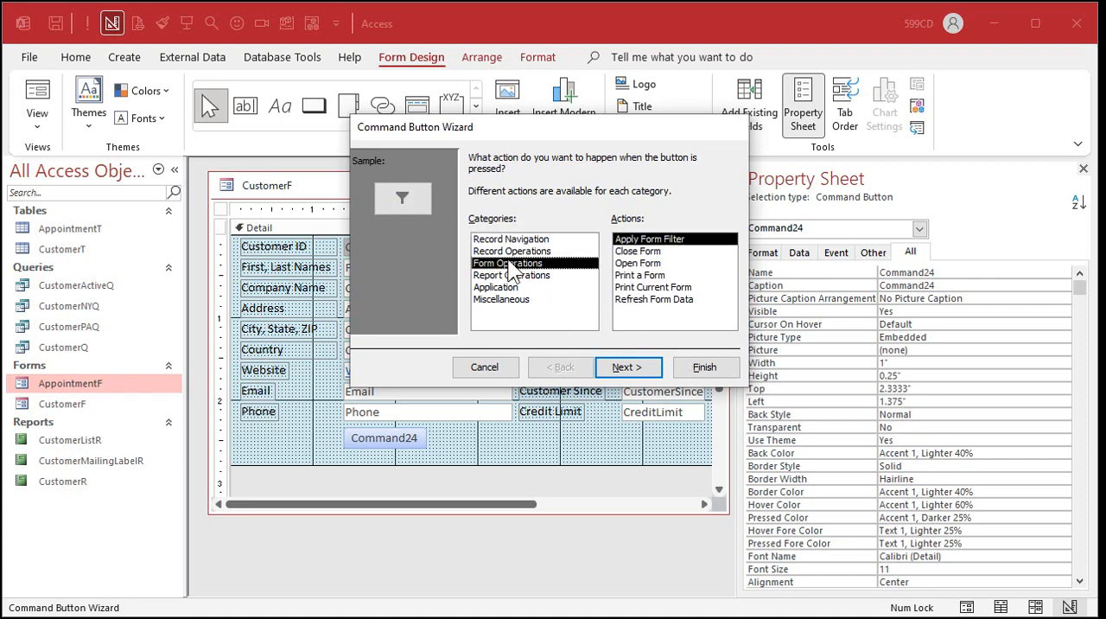
left_click(640, 264)
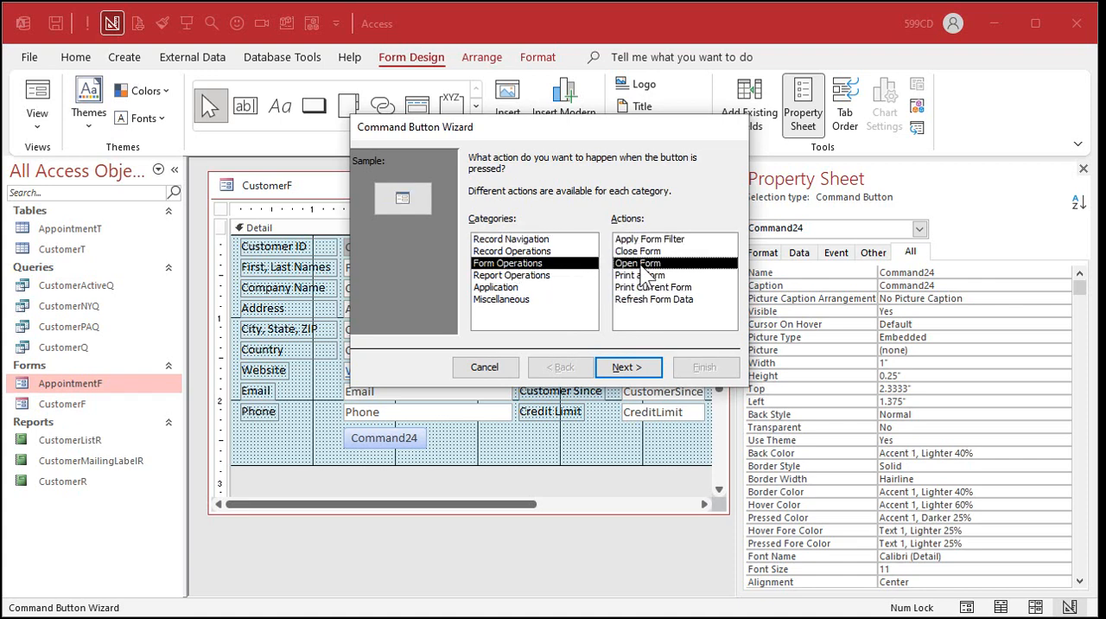
left_click(639, 369)
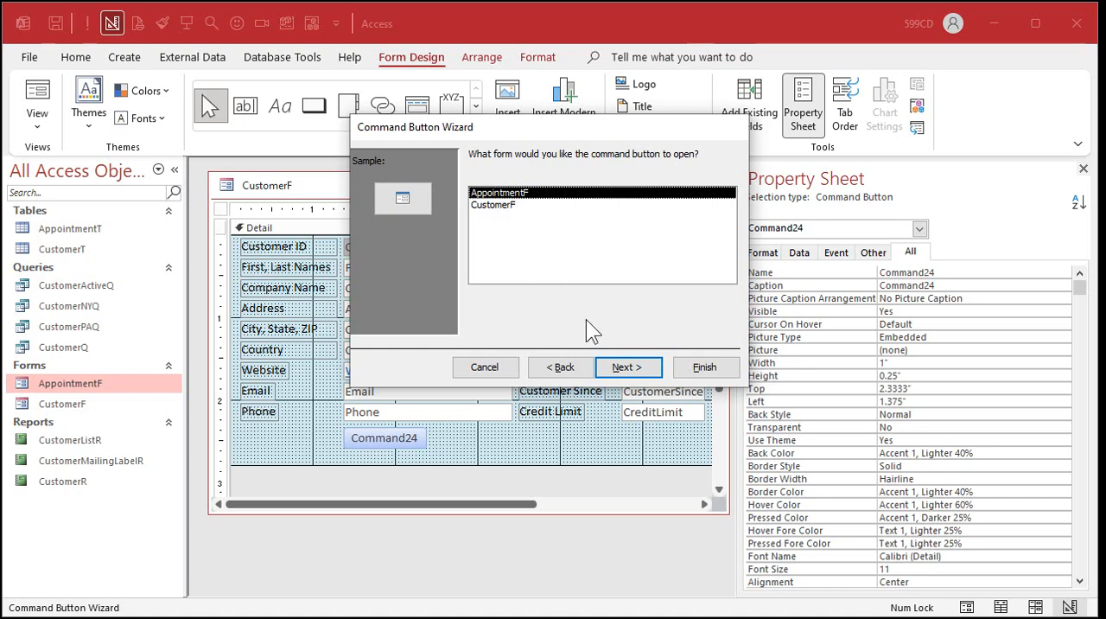
left_click(638, 368)
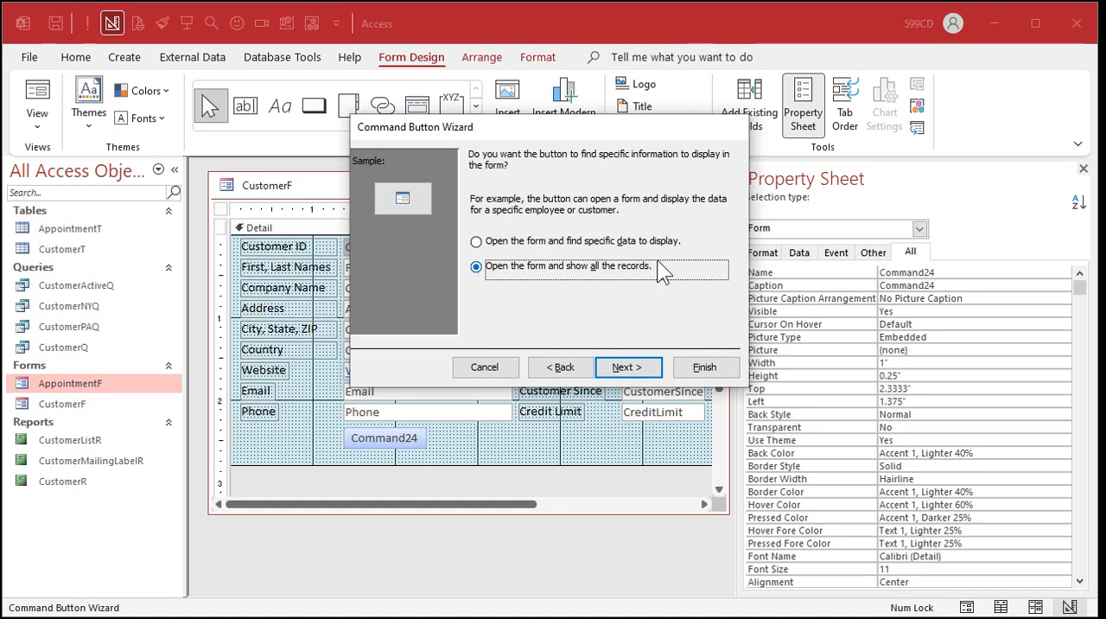
Make the button open the form on specific data, matching CustomerID in CustomerF to CustomerID in AppointmentF.
left_click(552, 241)
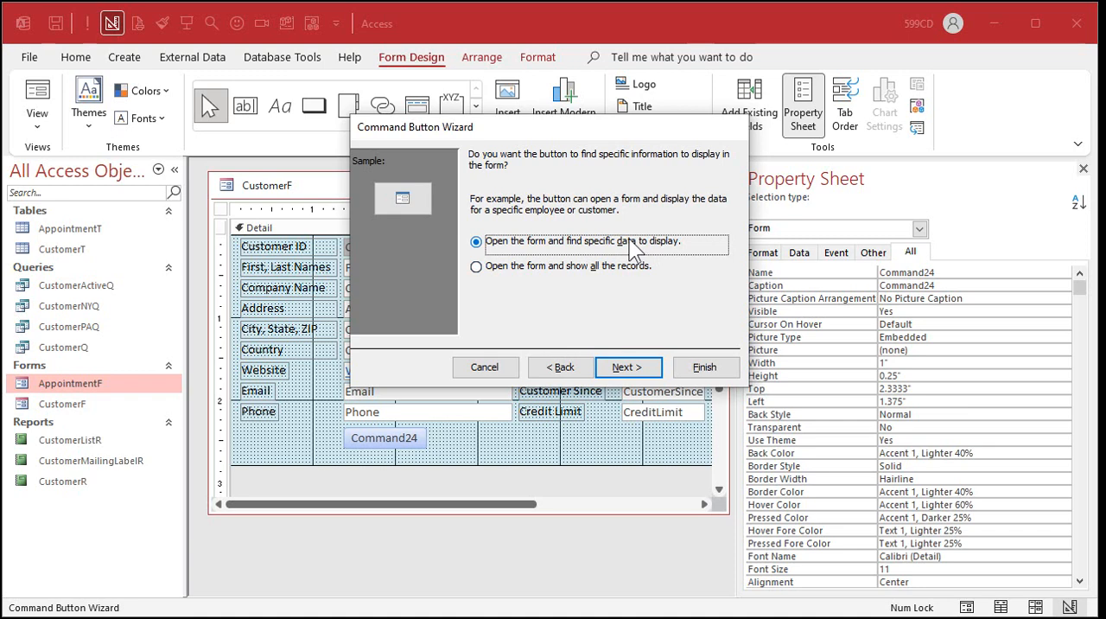
left_click(630, 368)
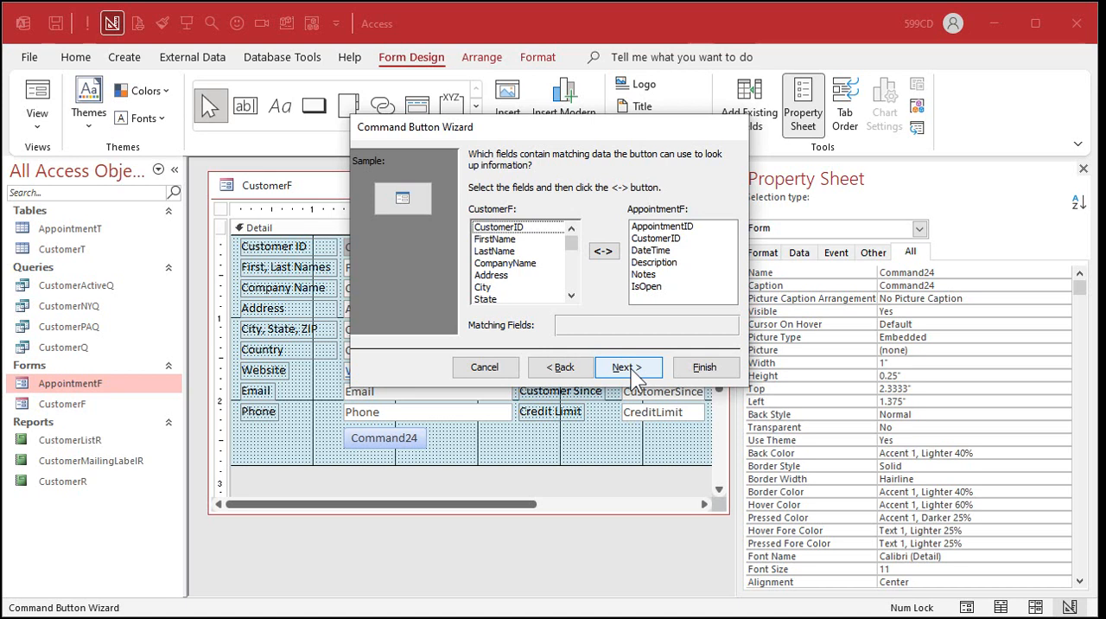
left_click(660, 241)
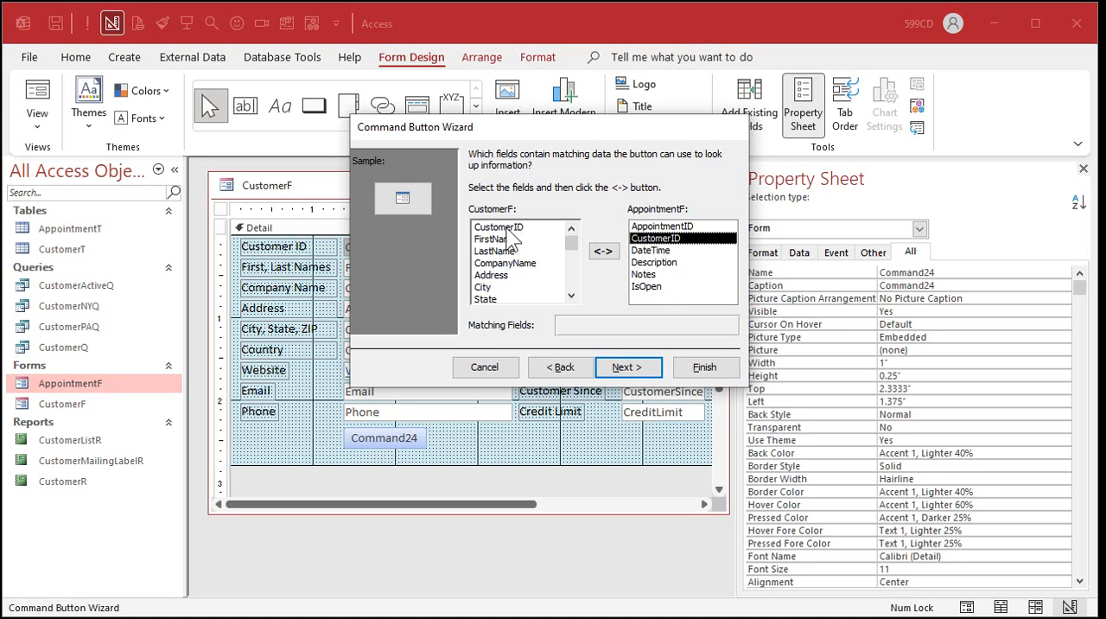
left_click(509, 229)
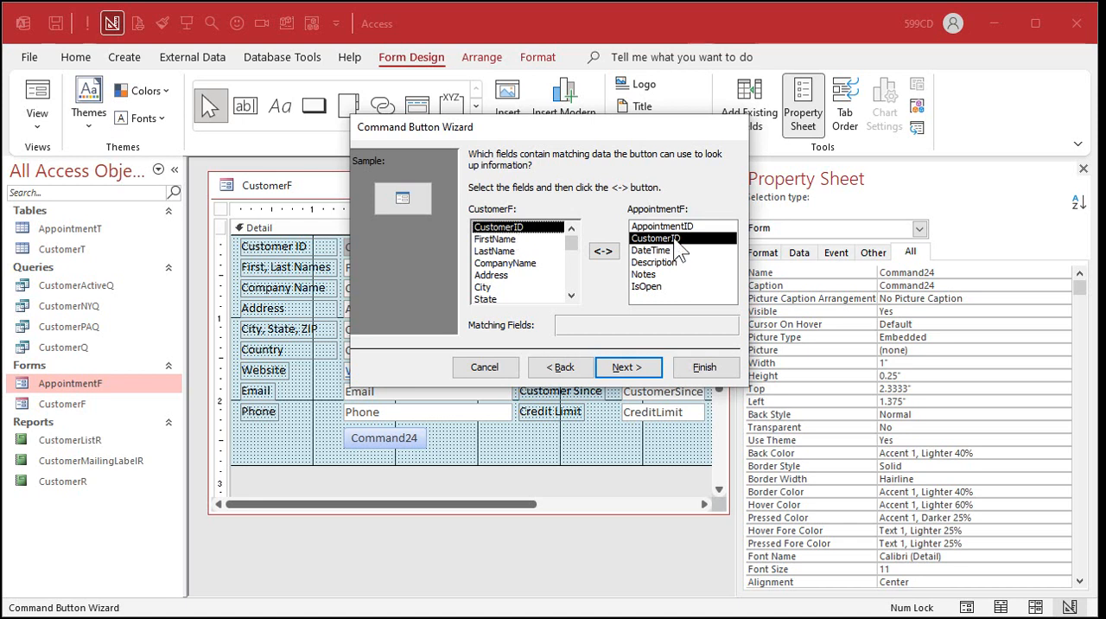
left_click(603, 252)
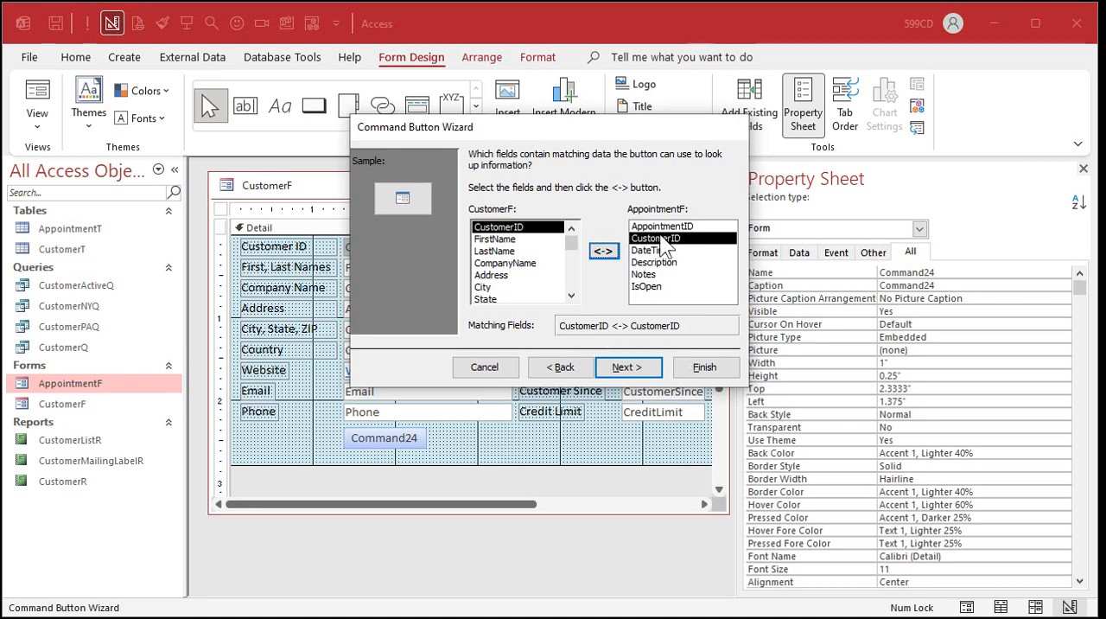
left_click(636, 369)
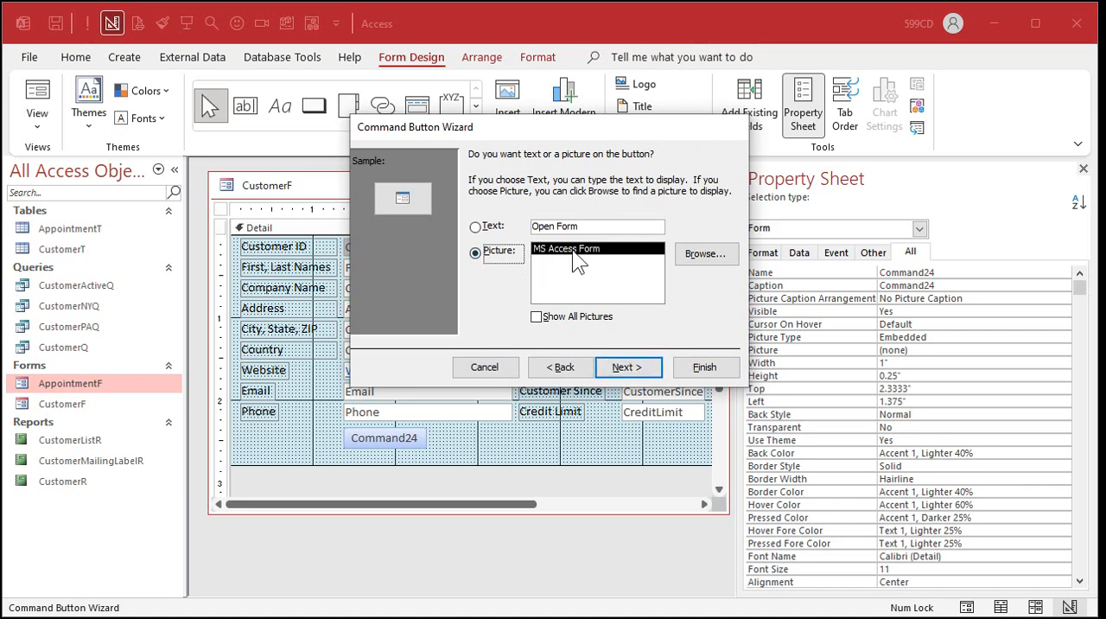
Give the button the text Appointments, name it AppointmentBtn, and finish the wizard.
left_click(492, 225)
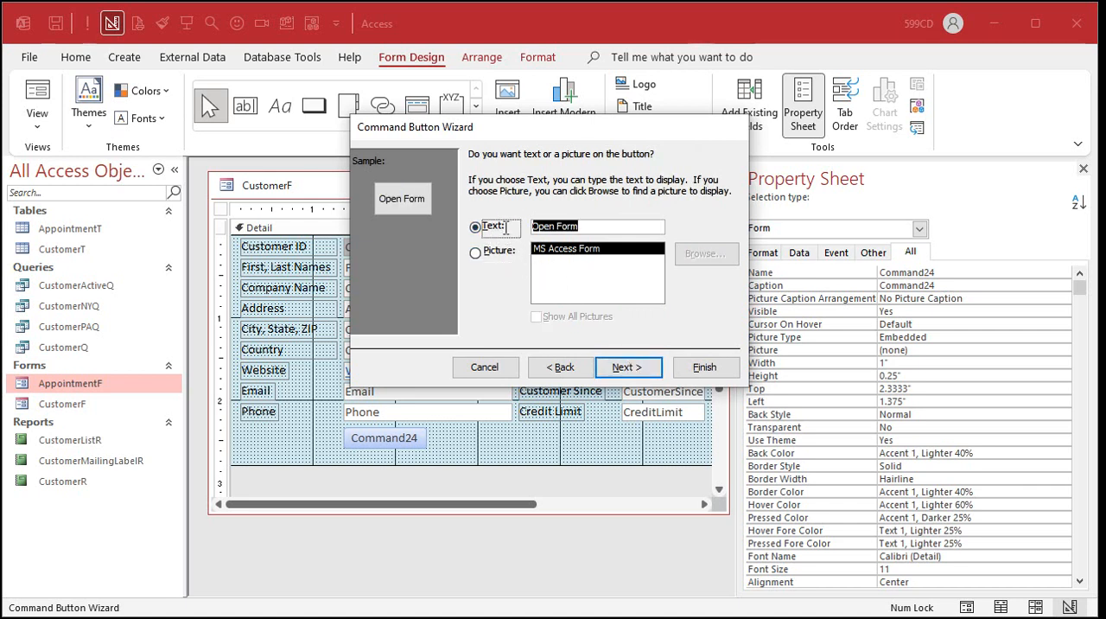
type("Appointments")
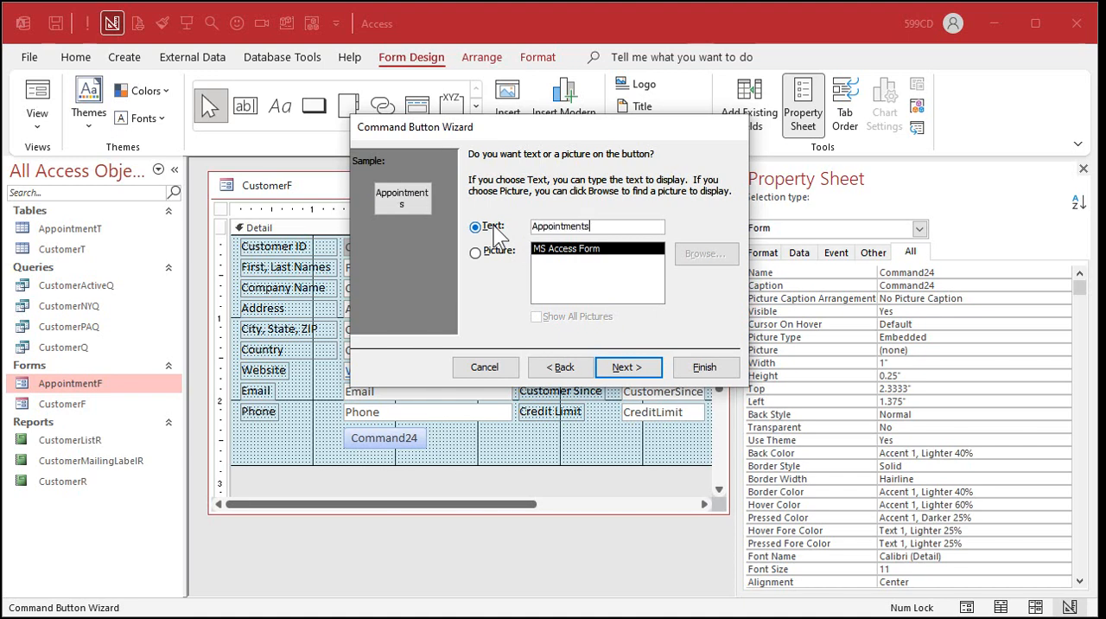
left_click(639, 367)
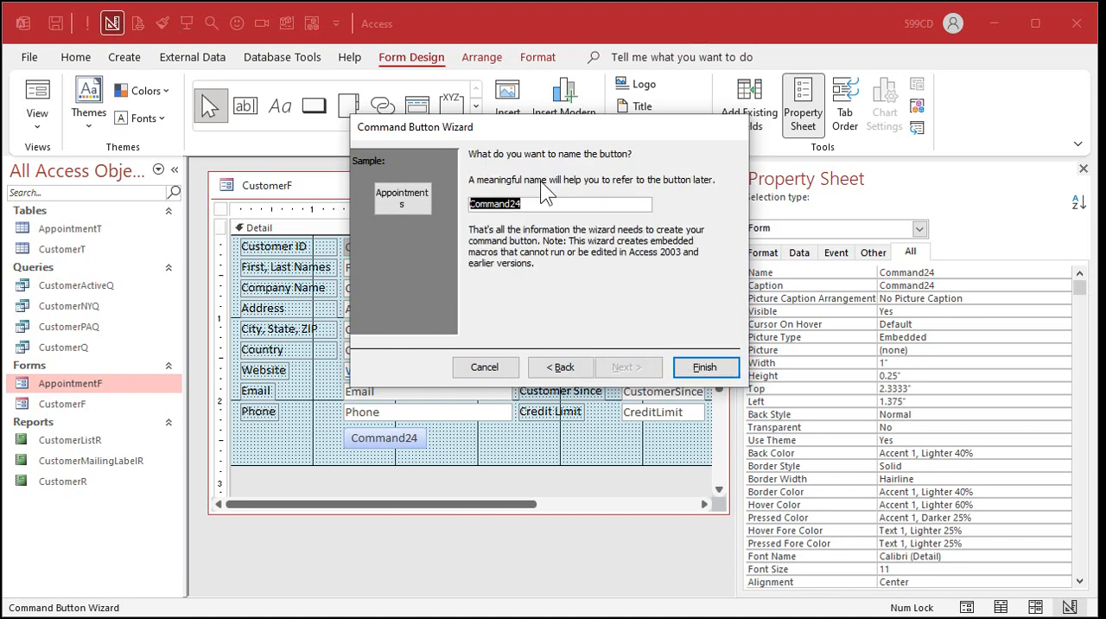
type("AppointmentBtn")
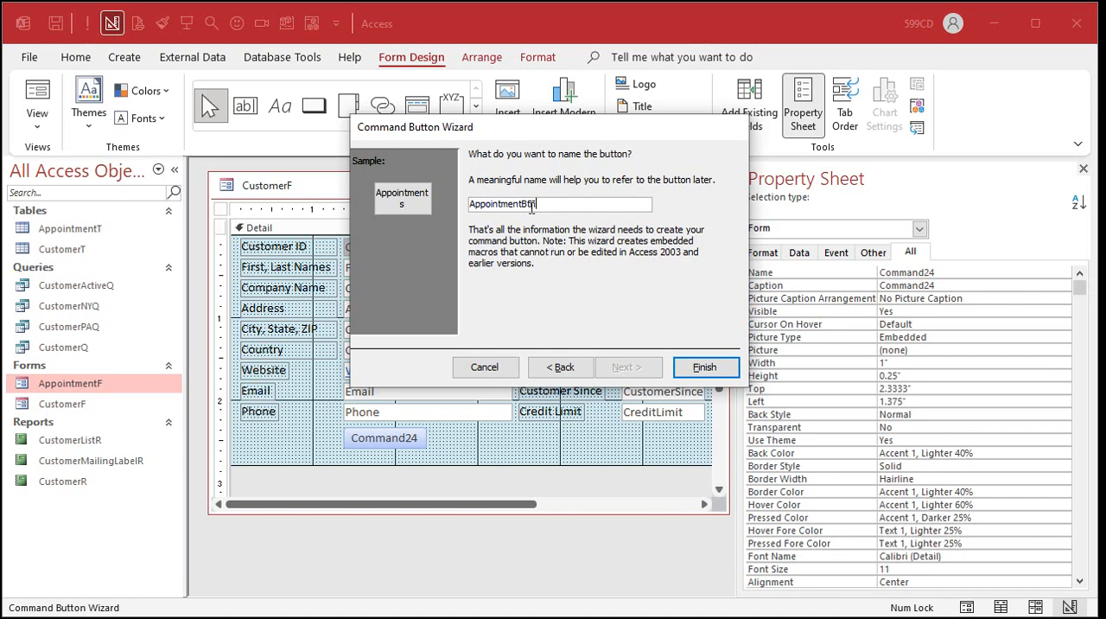
left_click(705, 368)
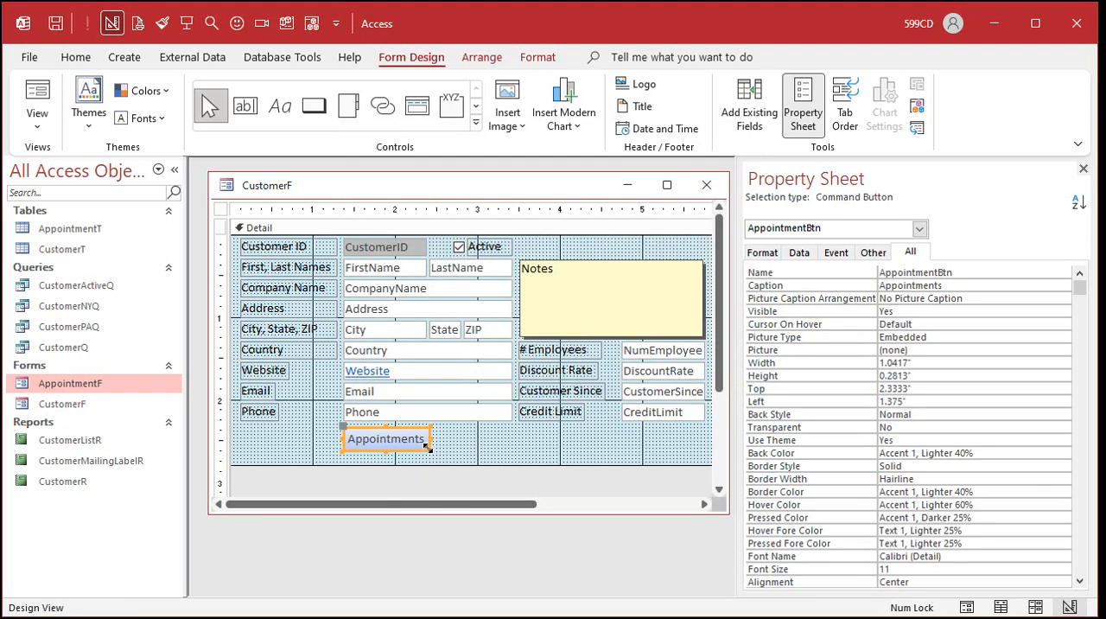
Widen the Appointments button slightly, shorten the Detail section to about 2.7 inches, and close CustomerF.
left_click_drag(430, 438, 484, 451)
left_click(484, 455)
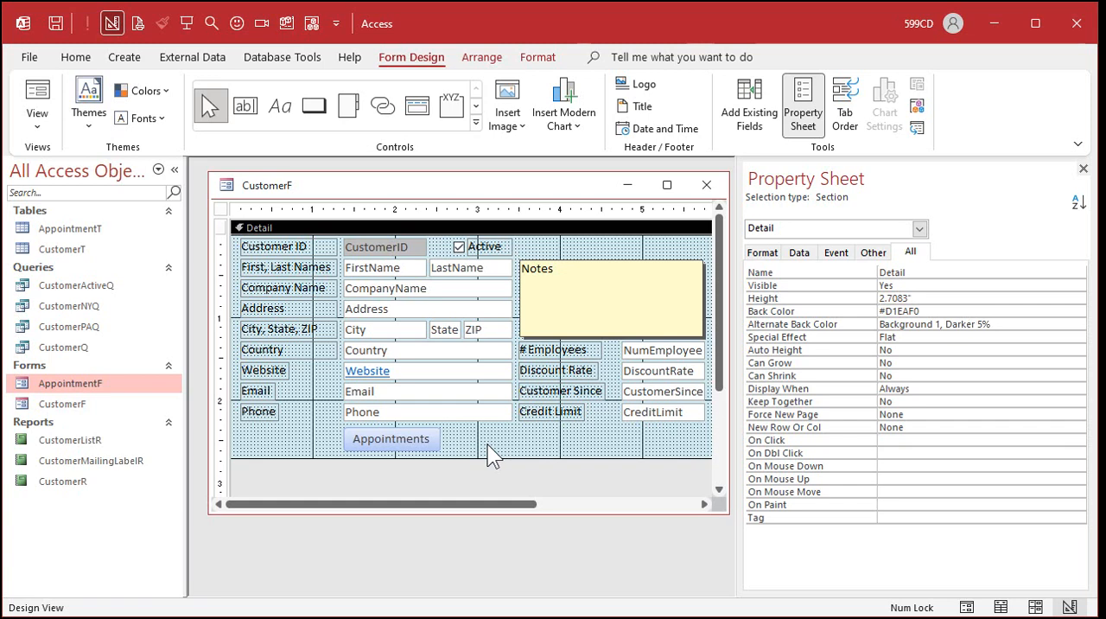
left_click(705, 185)
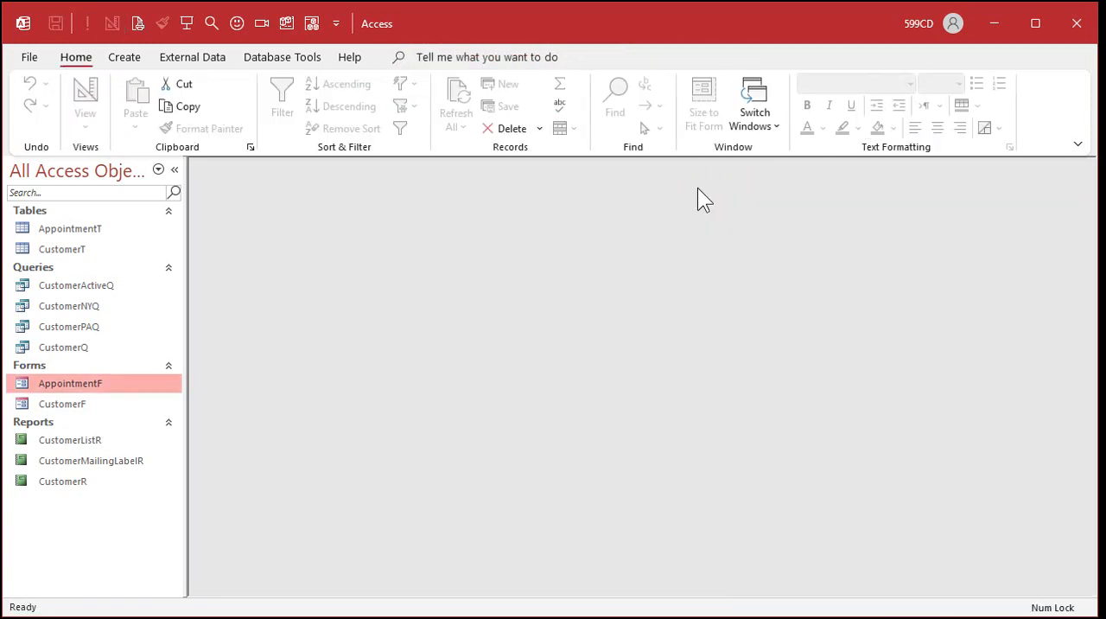
Open CustomerF, find the Enterprise customer by last name, and test the Appointments button, closing AppointmentF after viewing it.
double_click(74, 406)
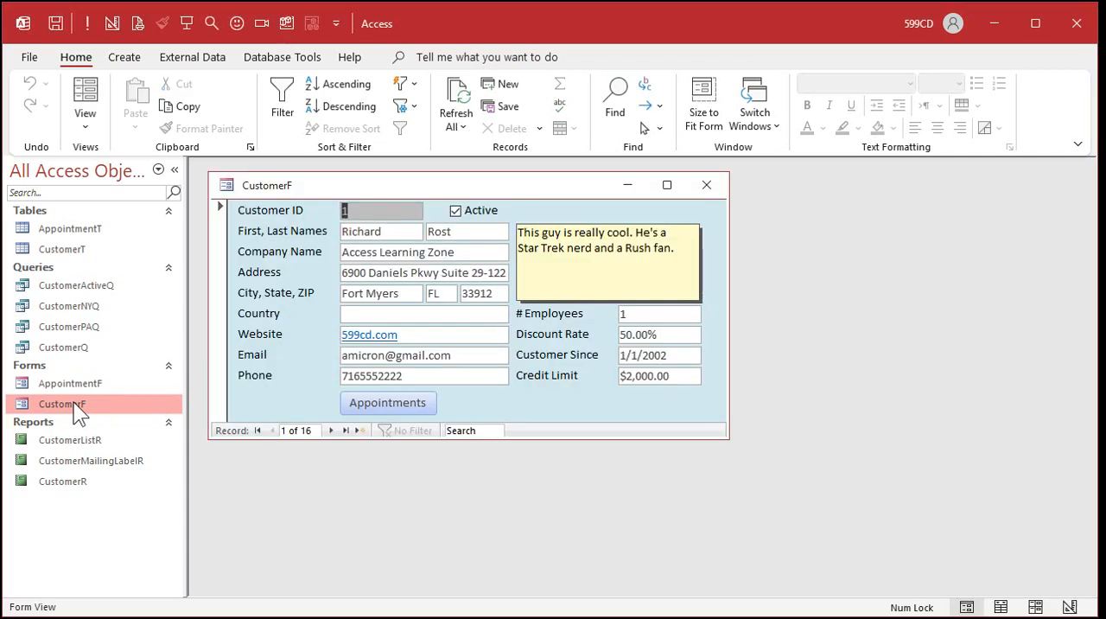
left_click(457, 234)
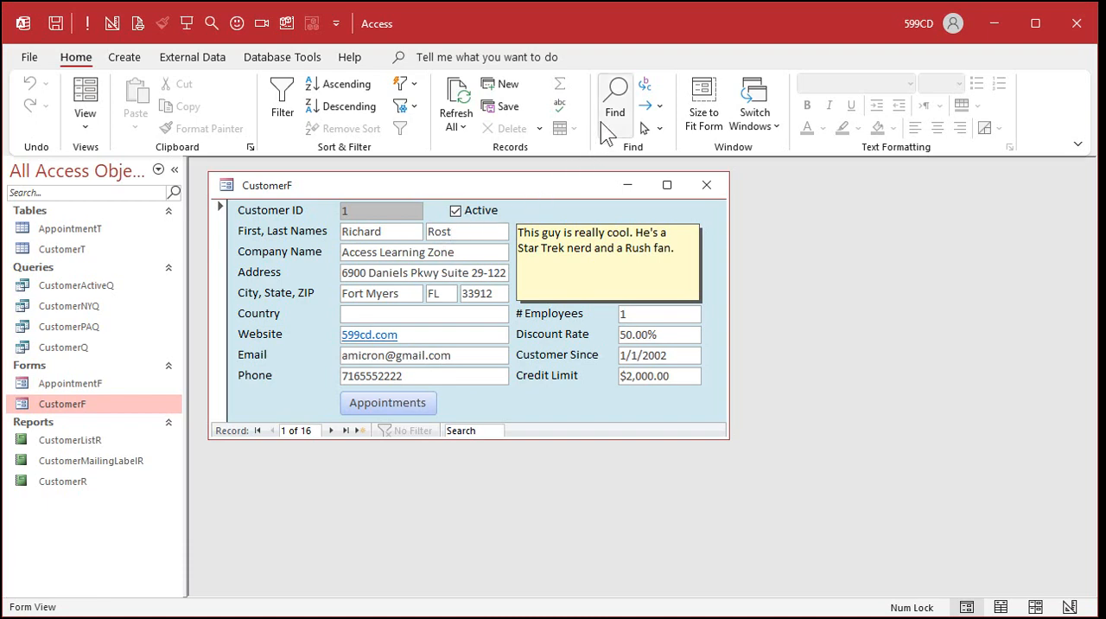
left_click(615, 104)
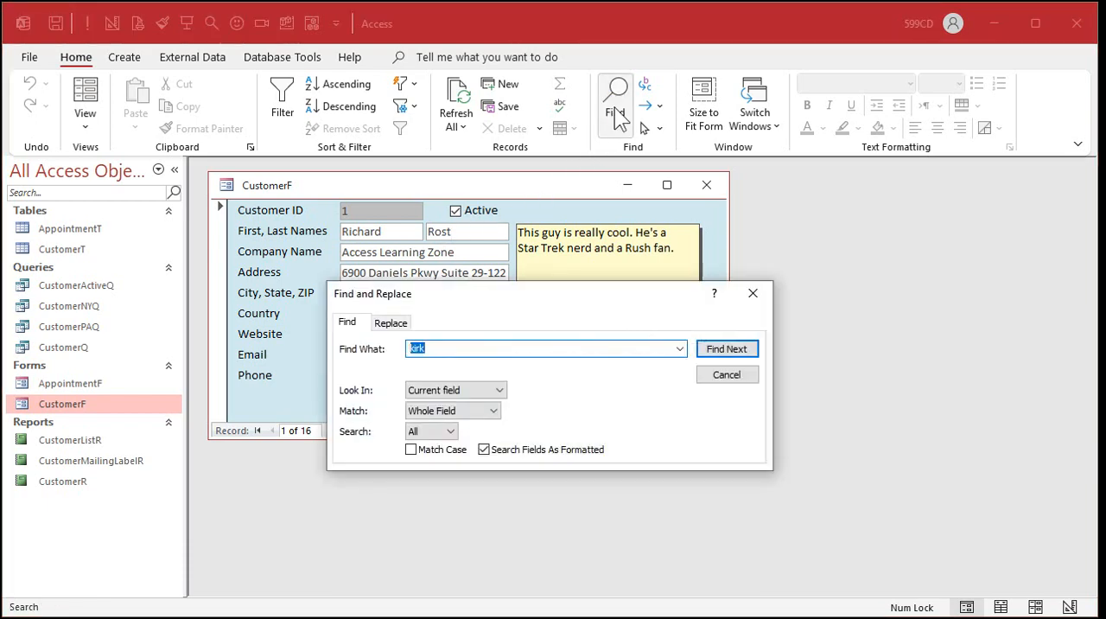
type("kirk")
left_click(730, 353)
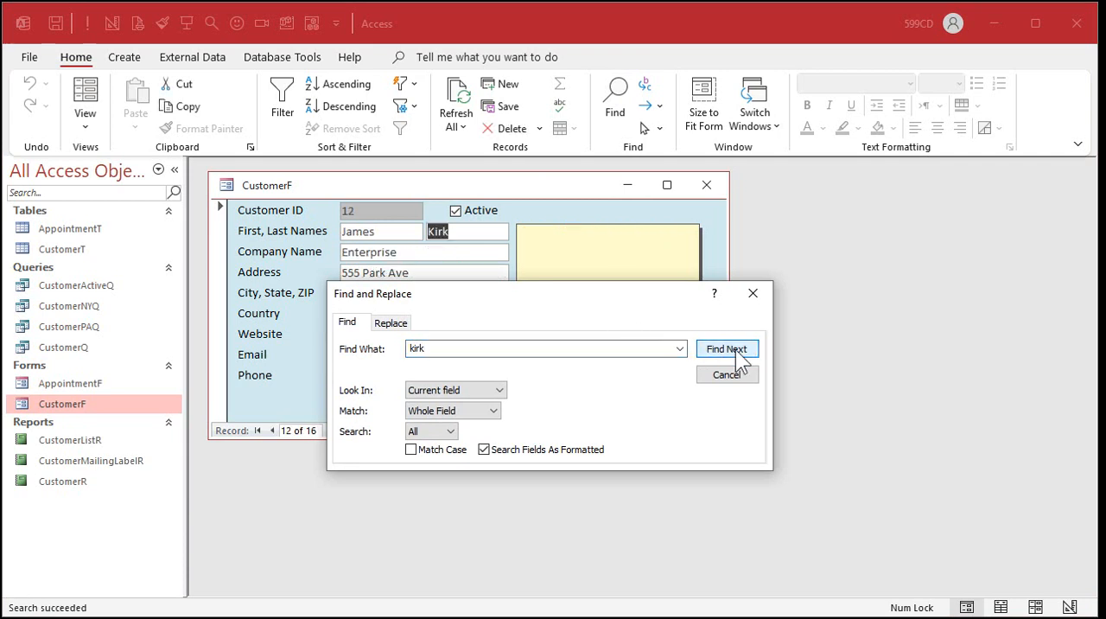
left_click(753, 296)
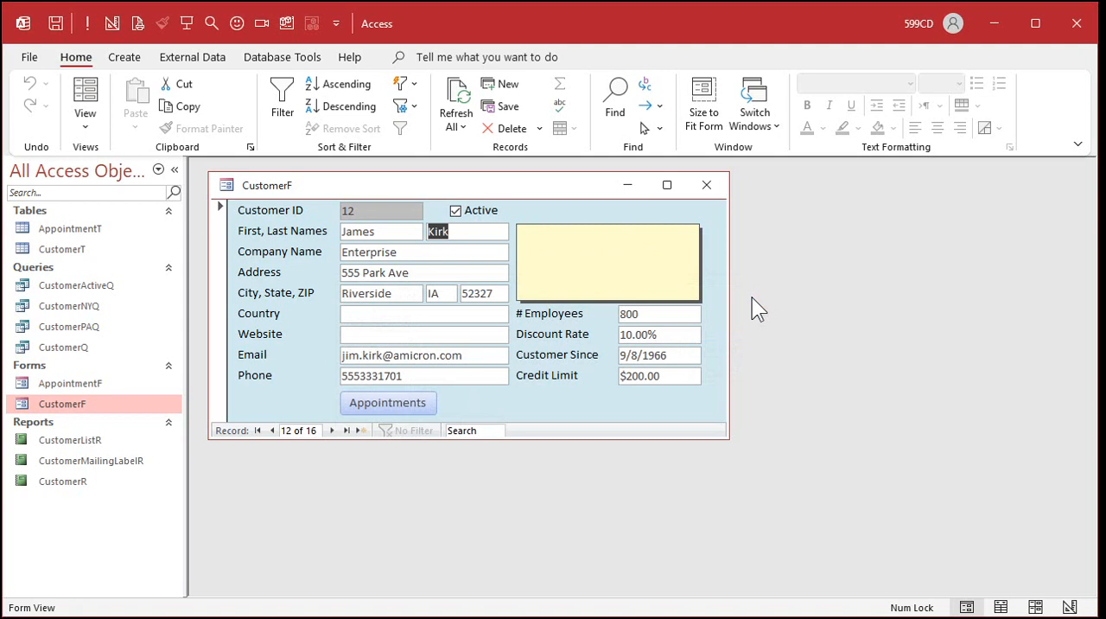
left_click(396, 401)
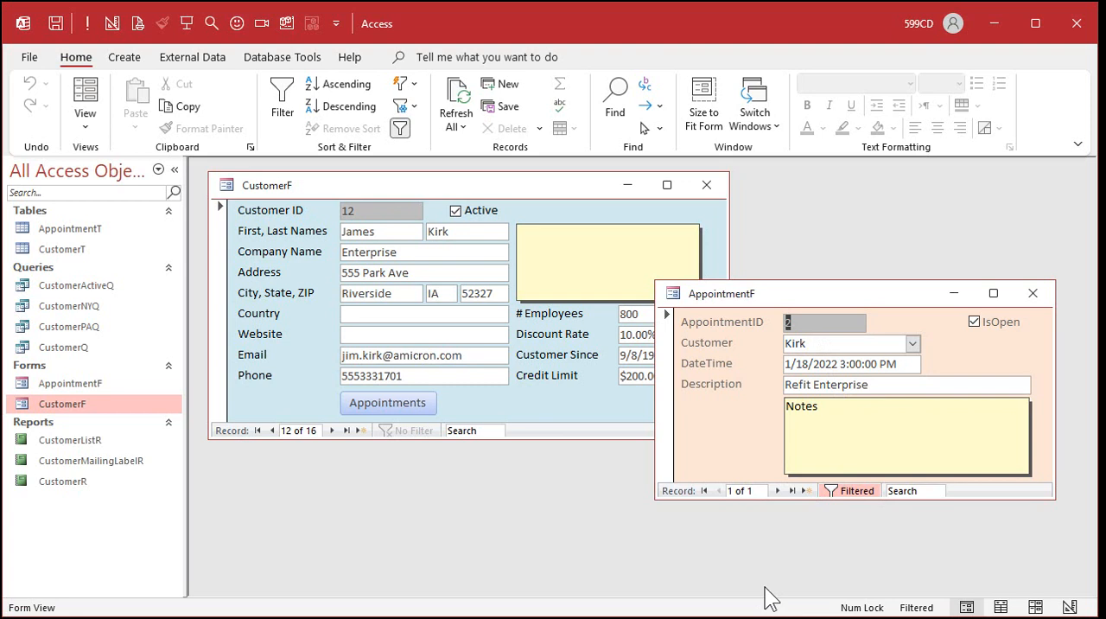
left_click(1037, 294)
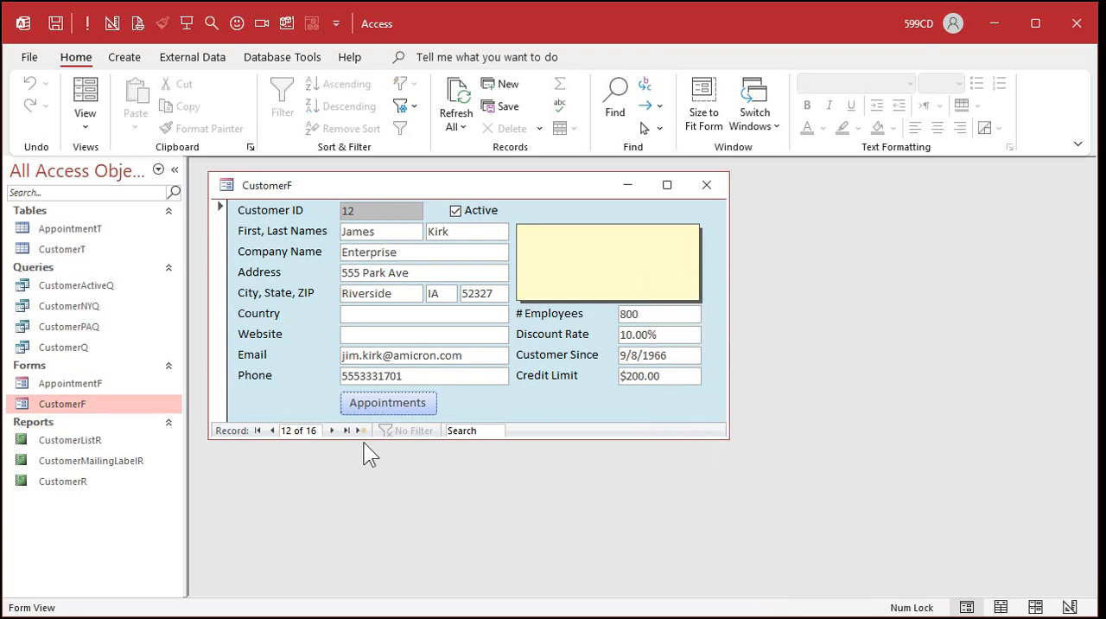
Find the Pharmacon customer by last name and check that customer's appointments through the new button, closing AppointmentF after viewing it.
left_click(333, 429)
left_click(332, 429)
left_click(333, 430)
left_click(332, 430)
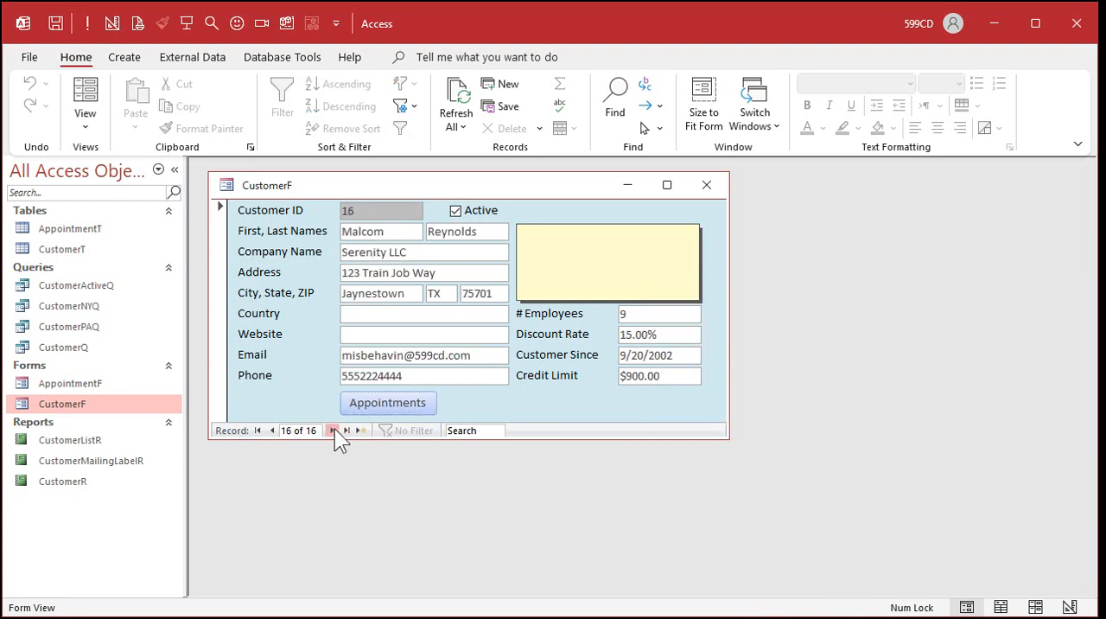
left_click(333, 430)
left_click(486, 230)
left_click(616, 95)
type("picore")
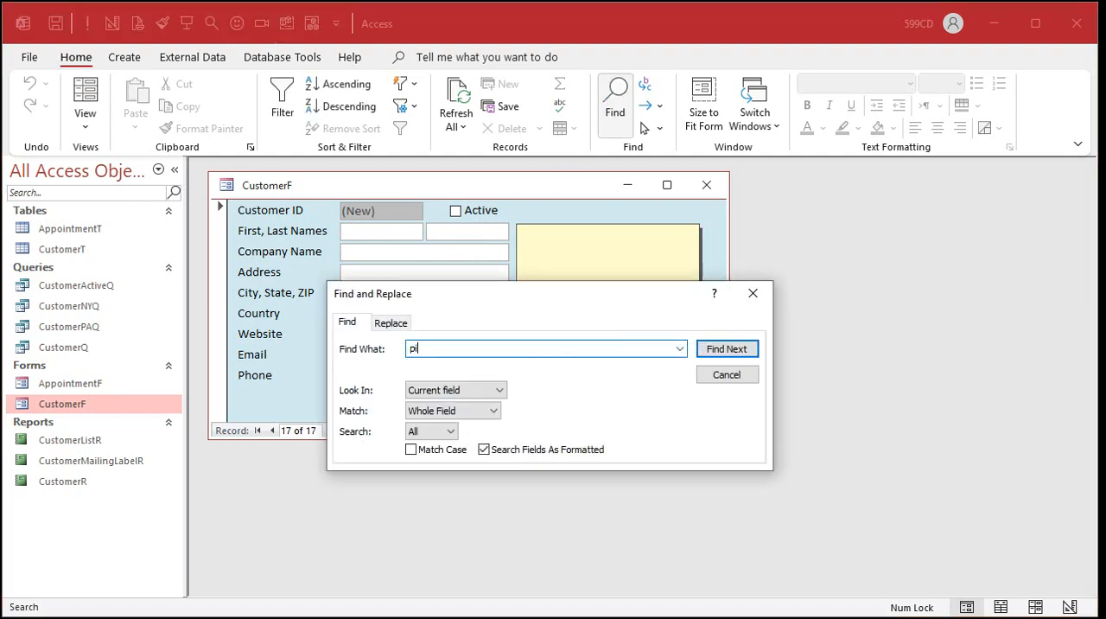
key("Return")
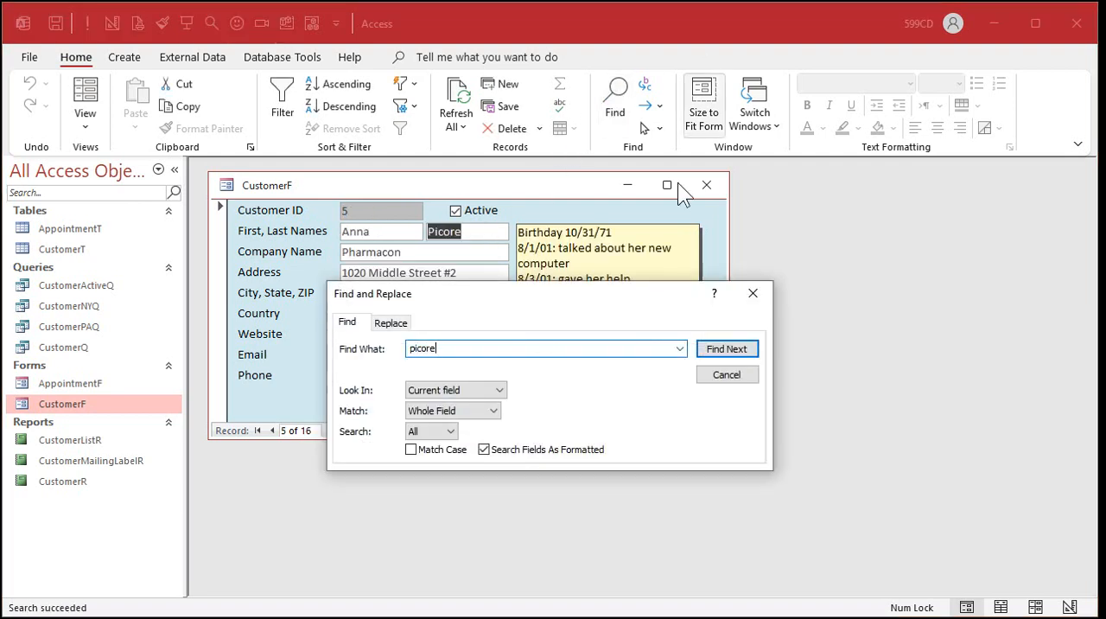
left_click(752, 293)
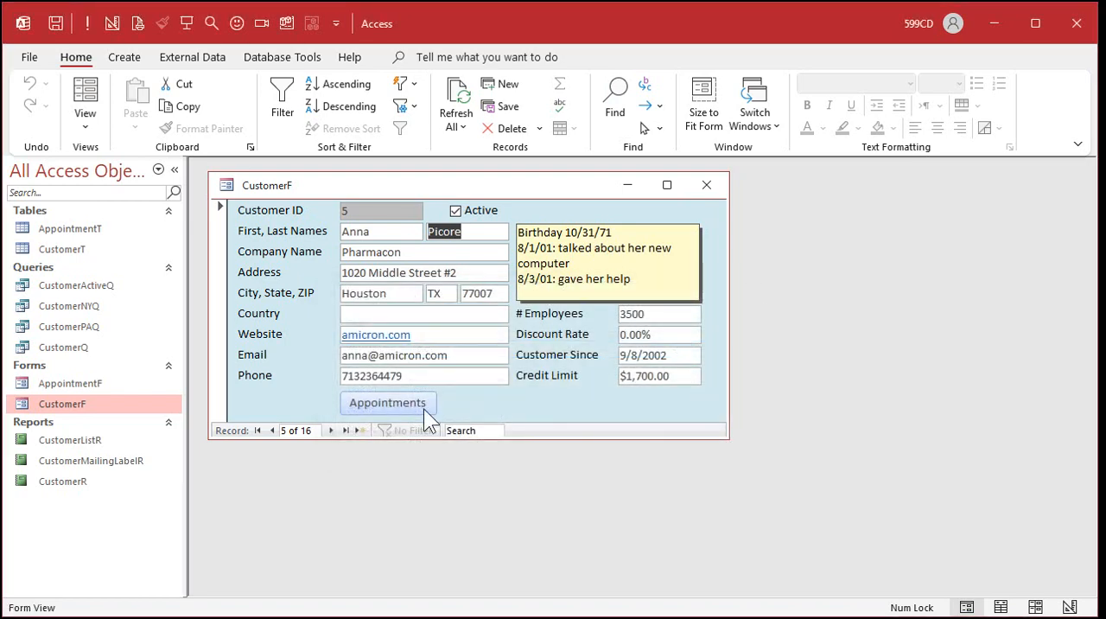
left_click(394, 400)
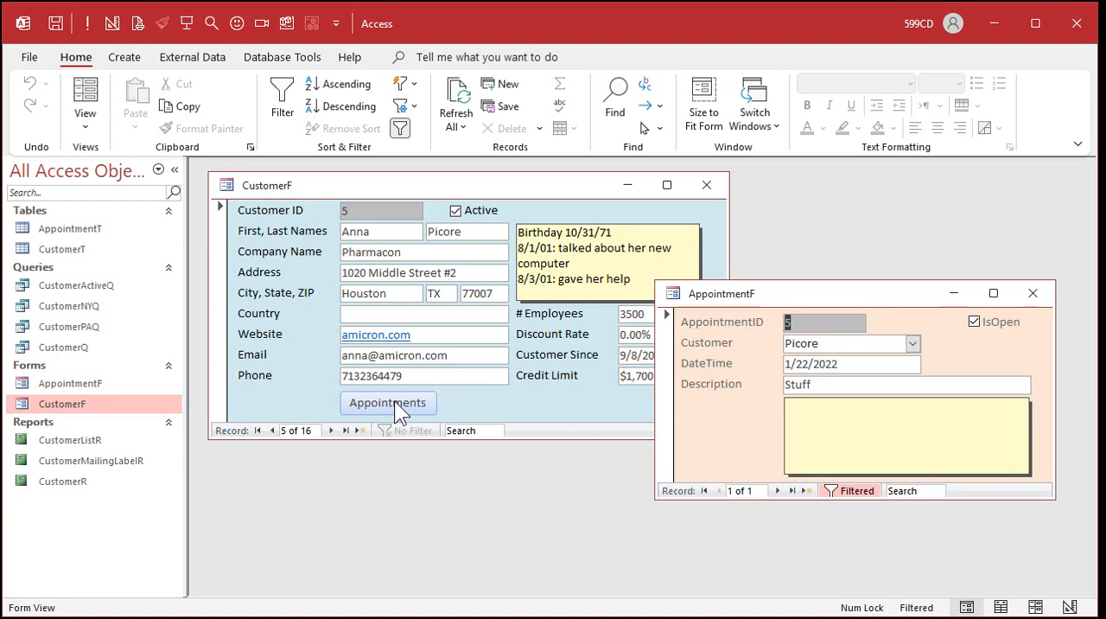
left_click(1032, 294)
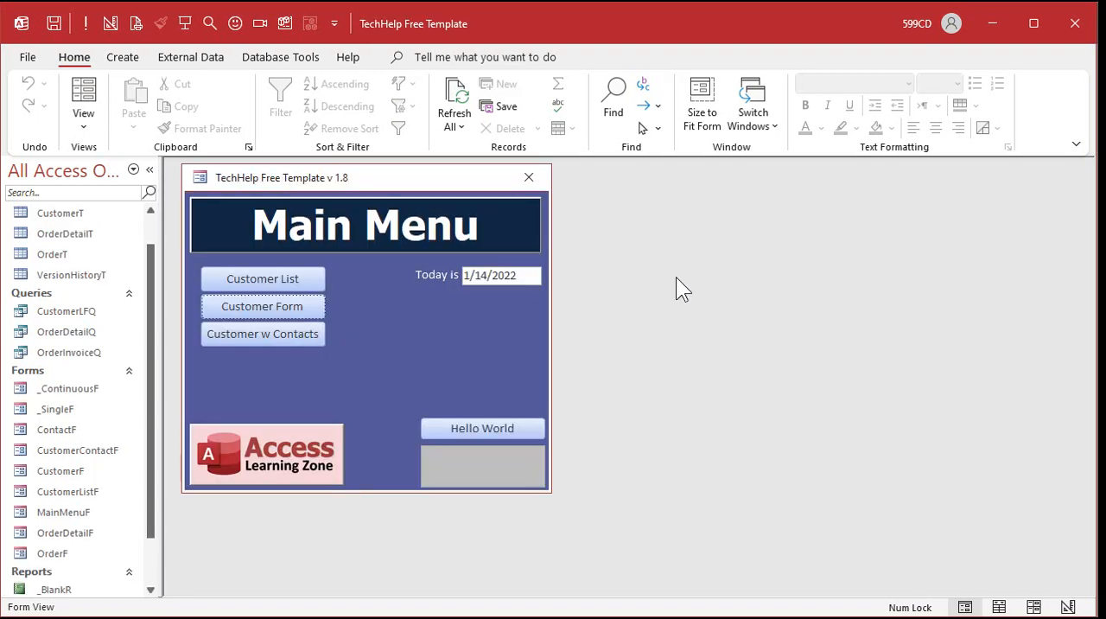
In the TechHelp Free Template database, open the Customer Form, view the first customer's contacts, and close the Contacts form.
left_click(266, 307)
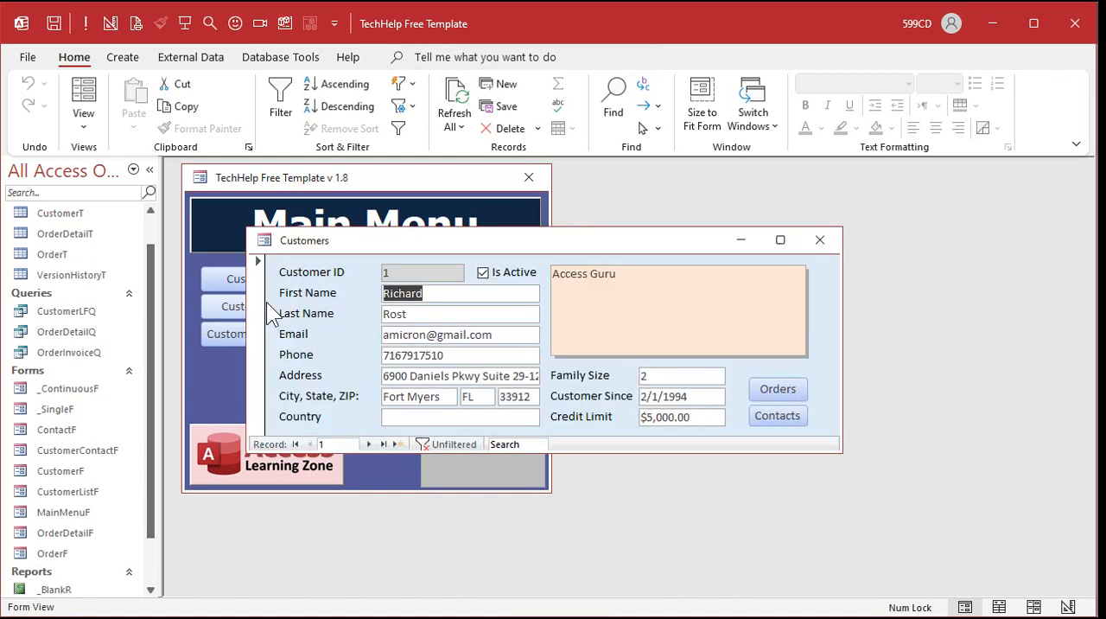
left_click(777, 415)
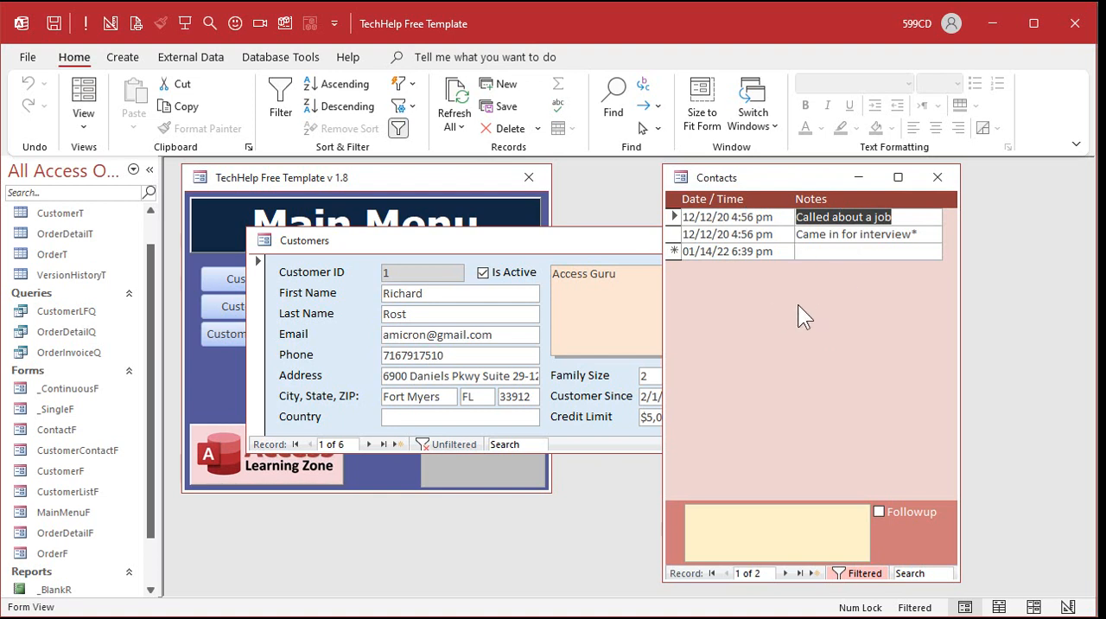
left_click(936, 178)
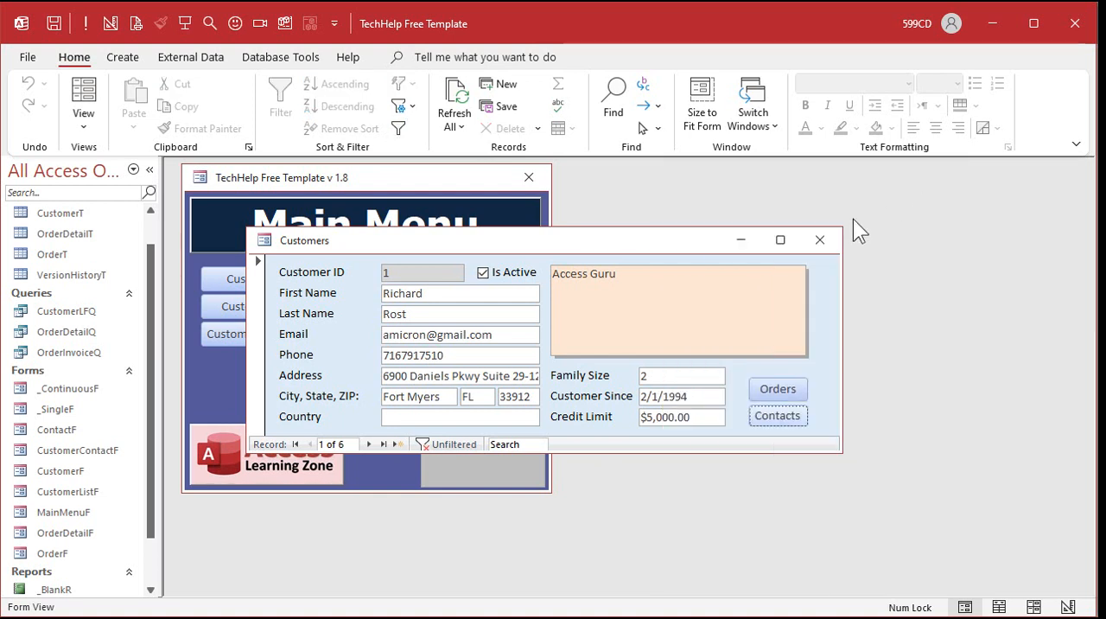
Close the Customers form, view the Customer w Contacts form with its contact history, and close it along with the template's Main Menu.
left_click(820, 240)
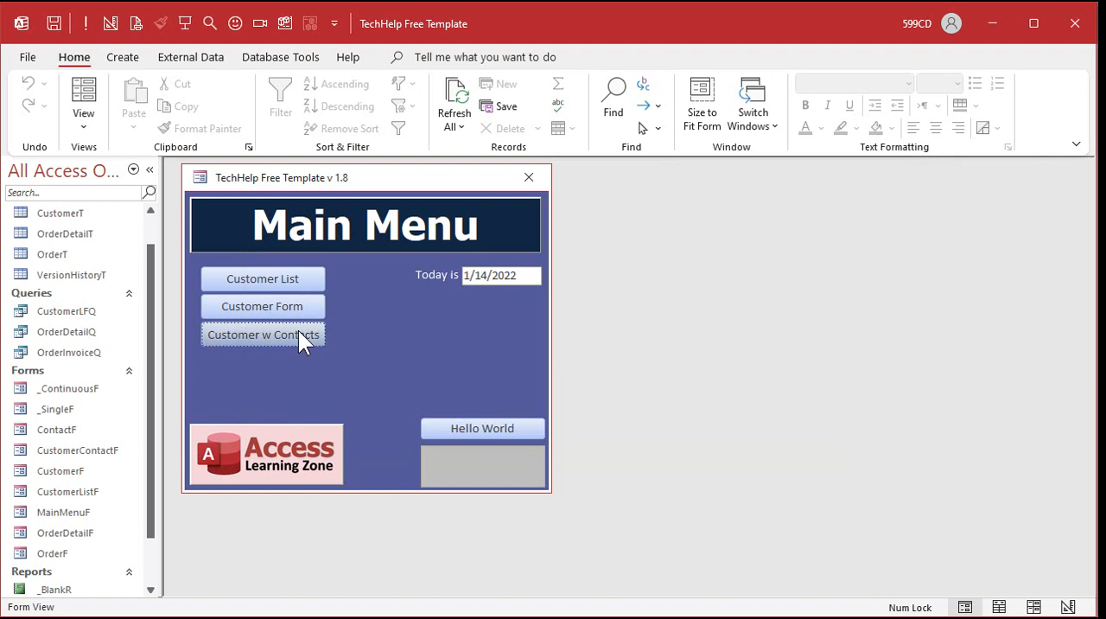
left_click(298, 333)
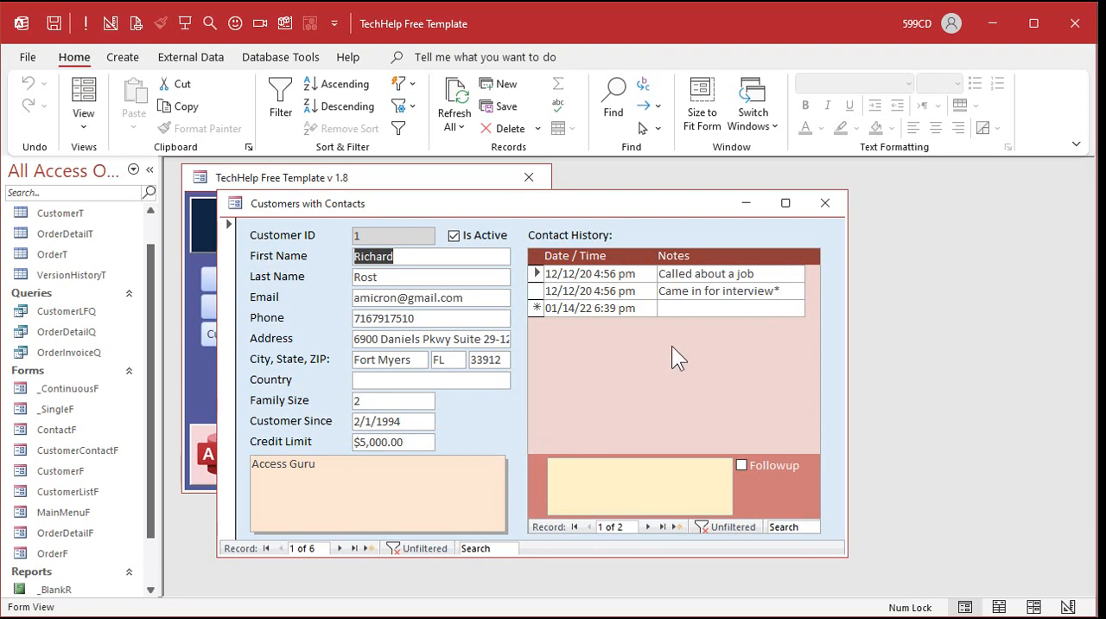
left_click(825, 204)
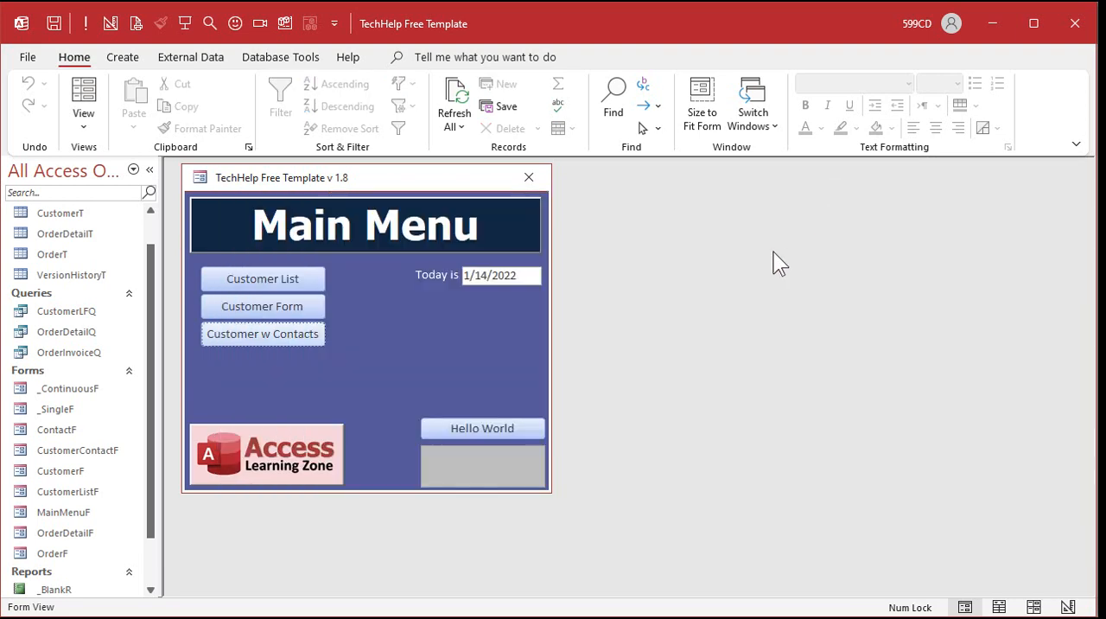
left_click(529, 177)
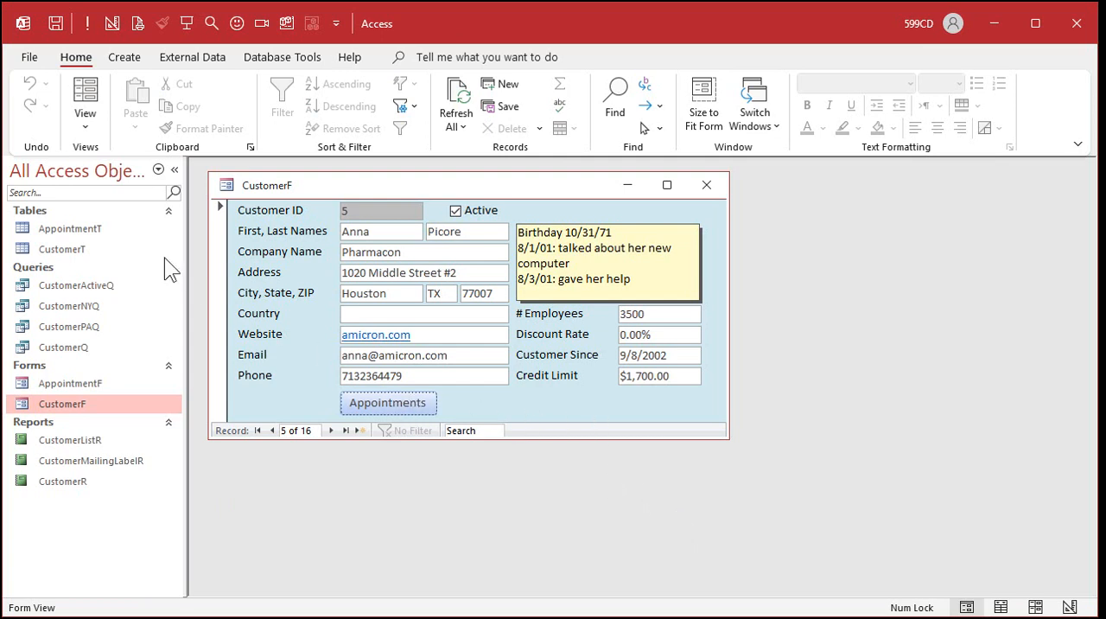
Back in the appointments database, review the AppointmentT table and the Pharmacon customer's AppointmentF record, closing each after viewing.
double_click(104, 228)
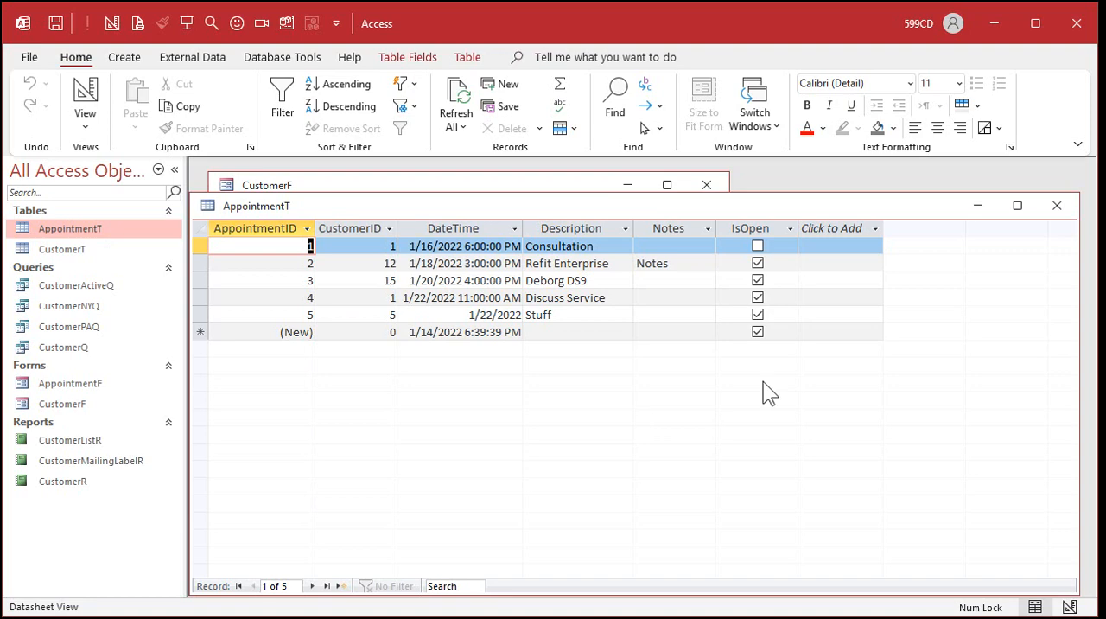
left_click(1053, 206)
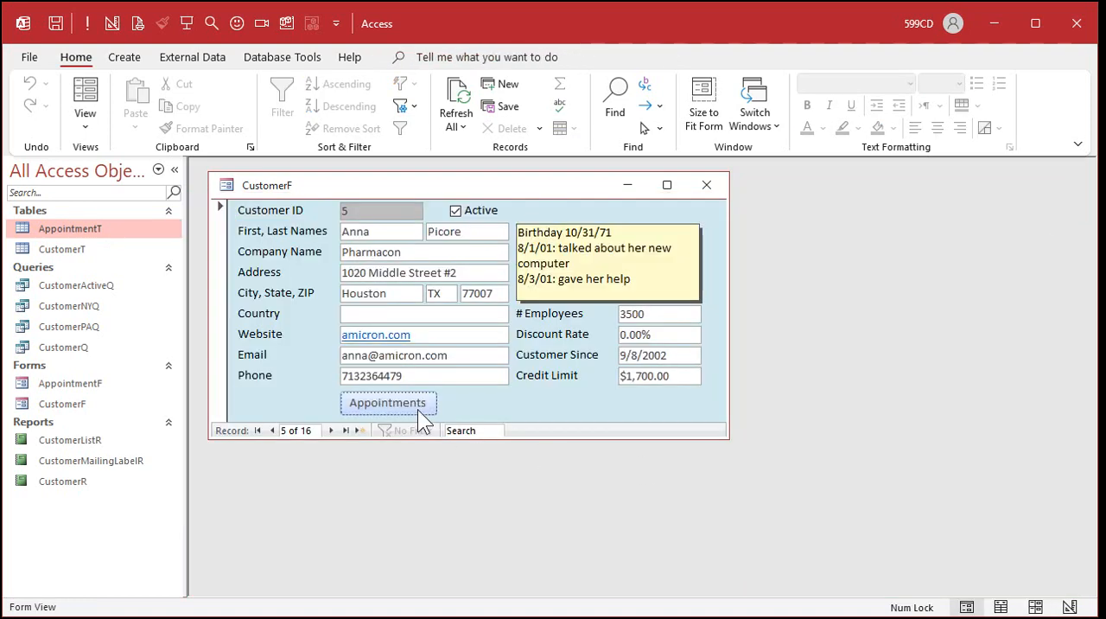
left_click(413, 403)
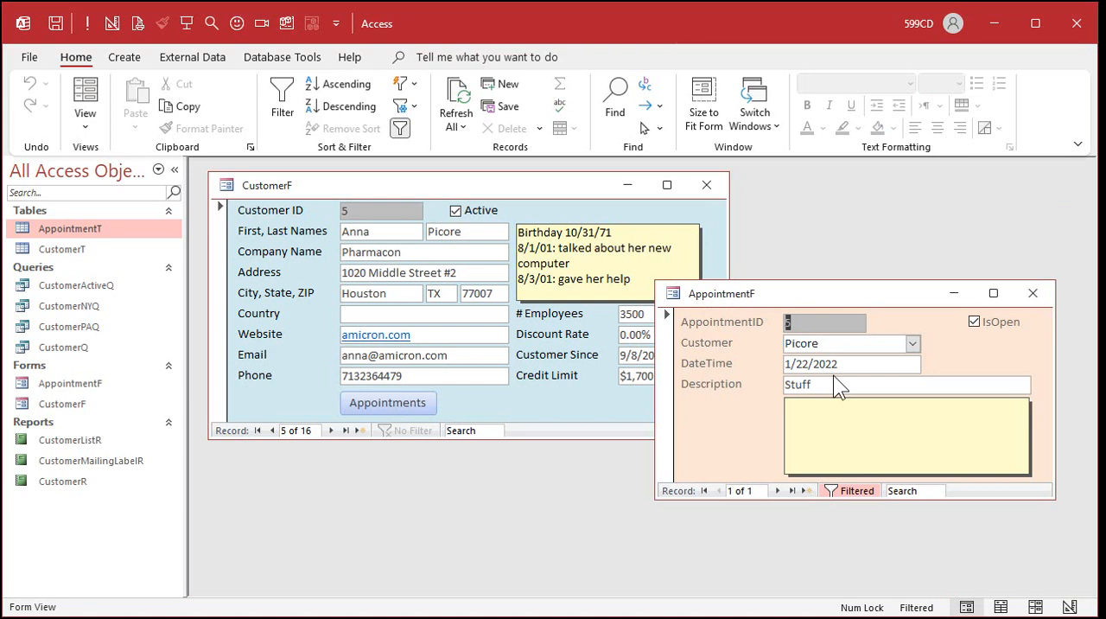
left_click(1033, 293)
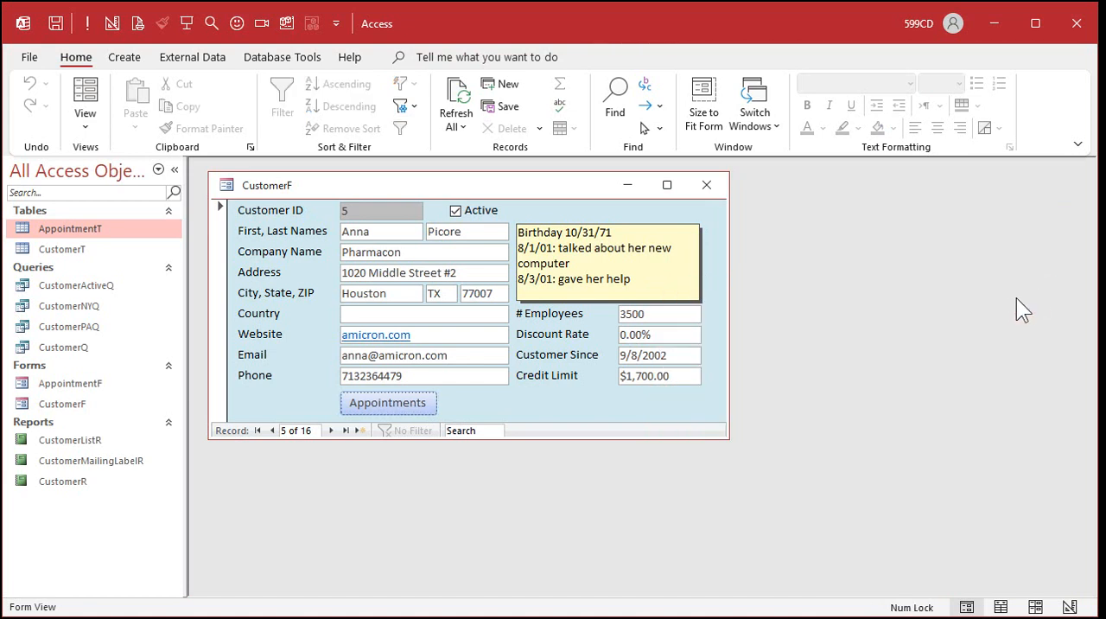
Reopen the Pharmacon customer's appointments from CustomerF, look at the Customer combo box, and close both AppointmentF and CustomerF.
left_click(375, 413)
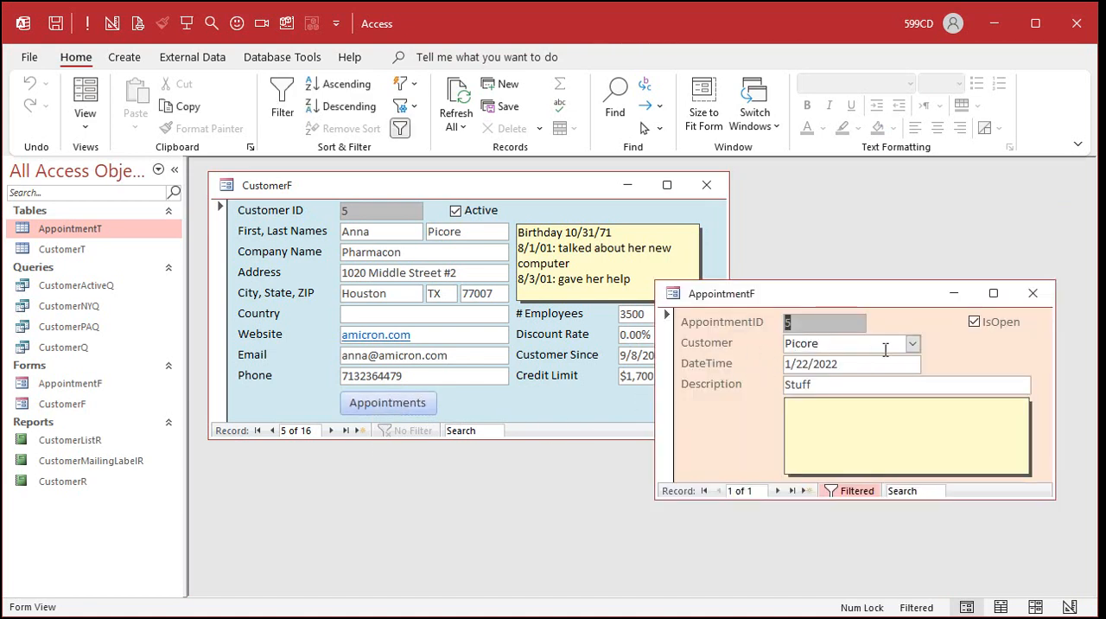
left_click(912, 344)
left_click(913, 344)
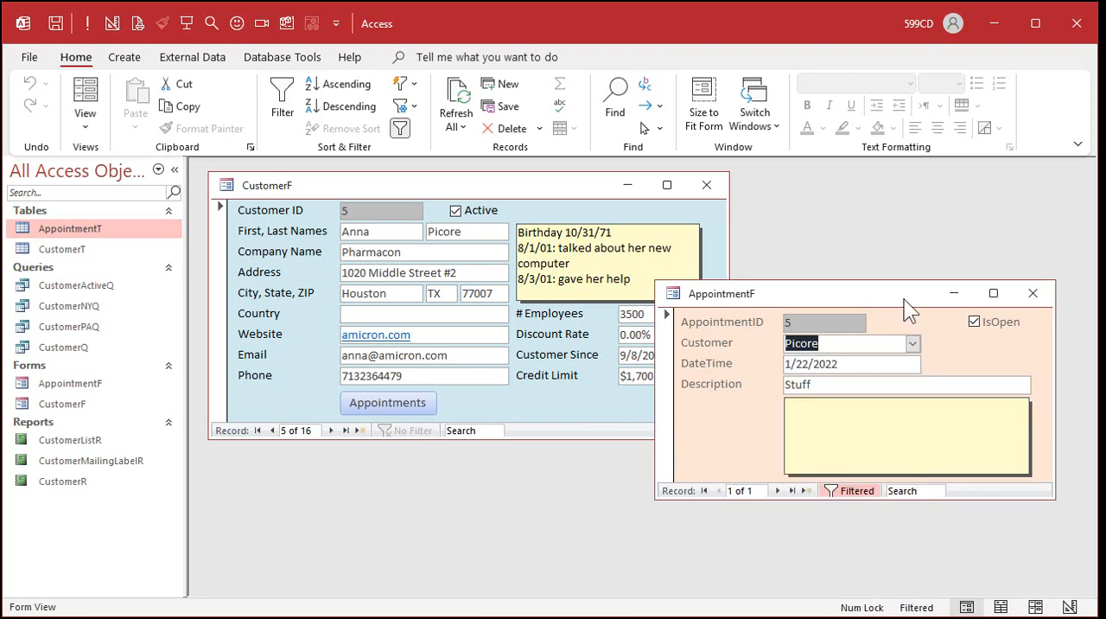
left_click(1033, 293)
left_click(706, 184)
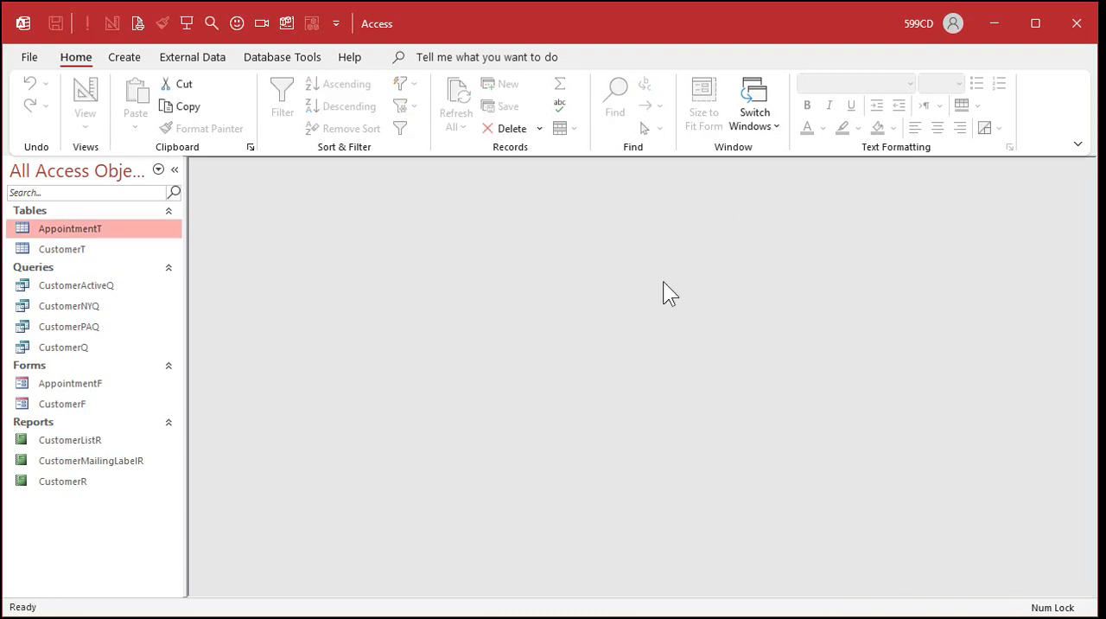